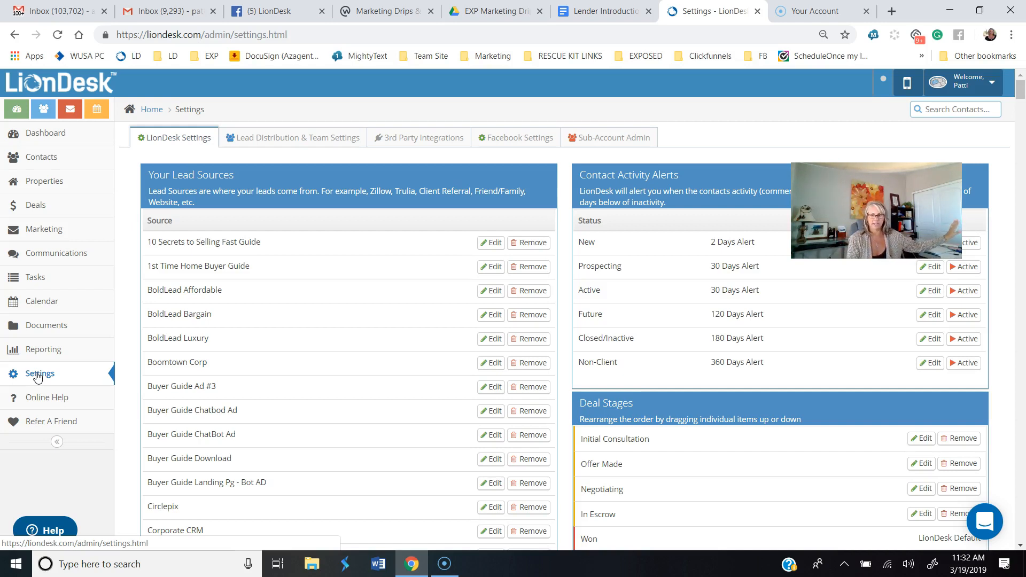
Step: Open the account settings and review the existing custom contact fields
{"action": "left_click", "coordinate": [38, 375]}
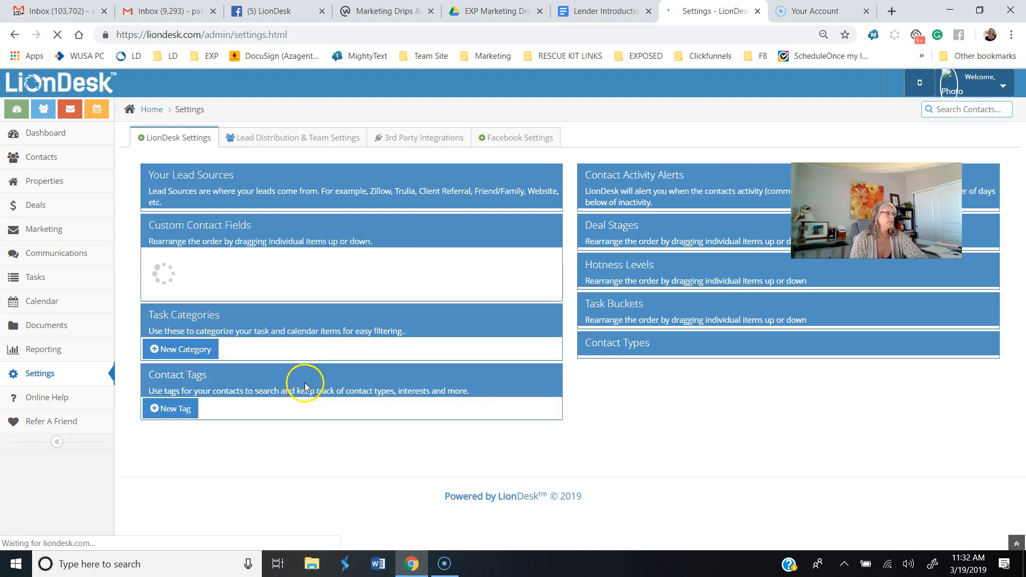
{"action": "scroll", "coordinate": [343, 344], "scroll_direction": "down", "scroll_amount": 1}
{"action": "scroll", "coordinate": [343, 344], "scroll_direction": "down", "scroll_amount": 15}
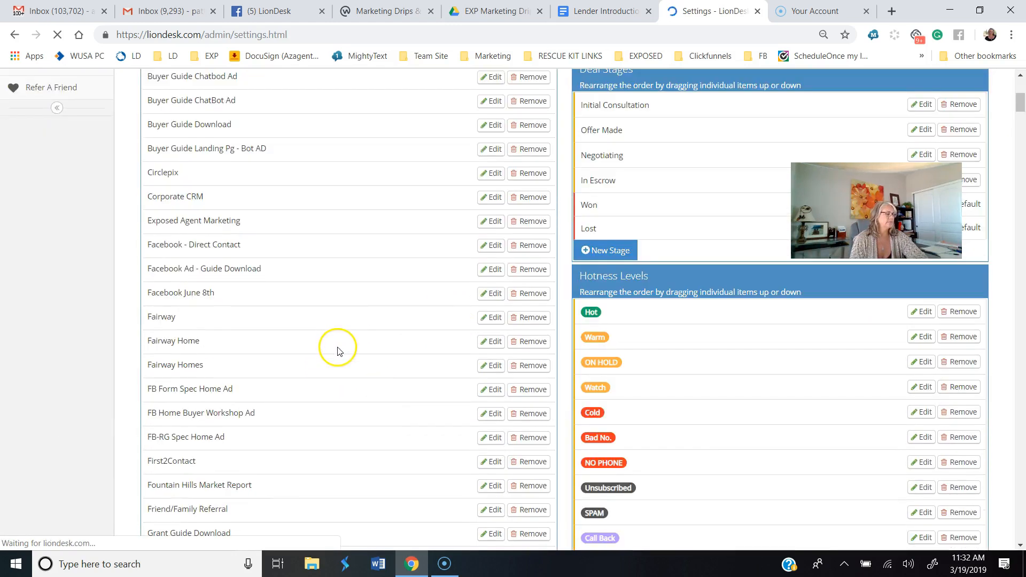
{"action": "scroll", "coordinate": [361, 361], "scroll_direction": "down", "scroll_amount": 3}
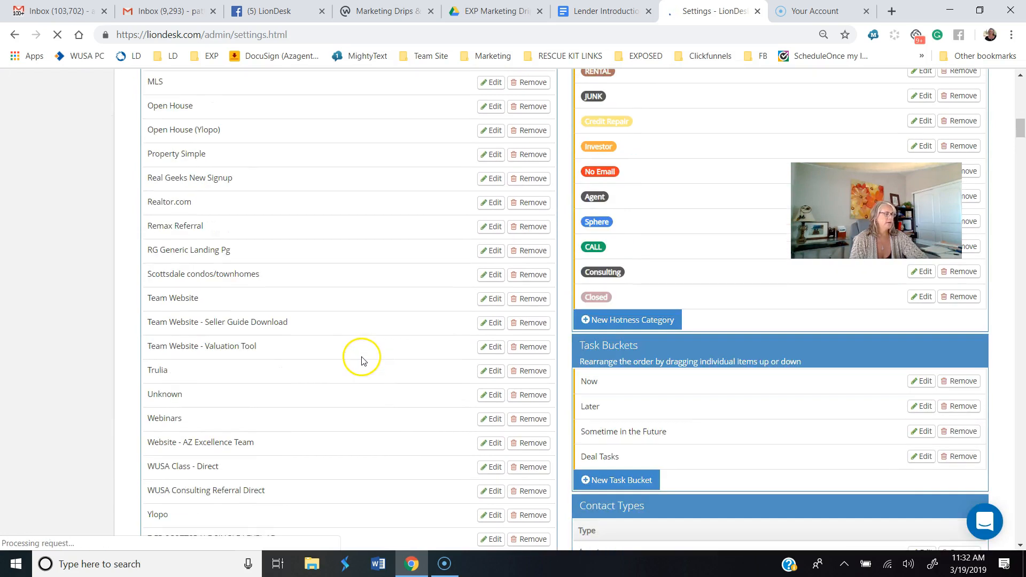
{"action": "scroll", "coordinate": [358, 357], "scroll_direction": "down", "scroll_amount": 5}
{"action": "scroll", "coordinate": [357, 358], "scroll_direction": "down", "scroll_amount": 4}
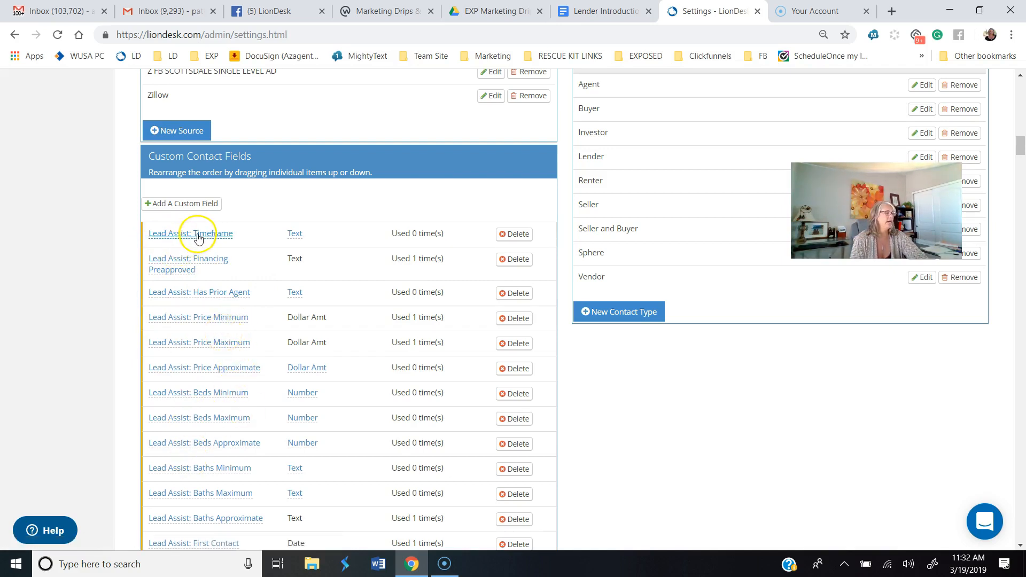
{"action": "scroll", "coordinate": [239, 375], "scroll_direction": "down", "scroll_amount": 1}
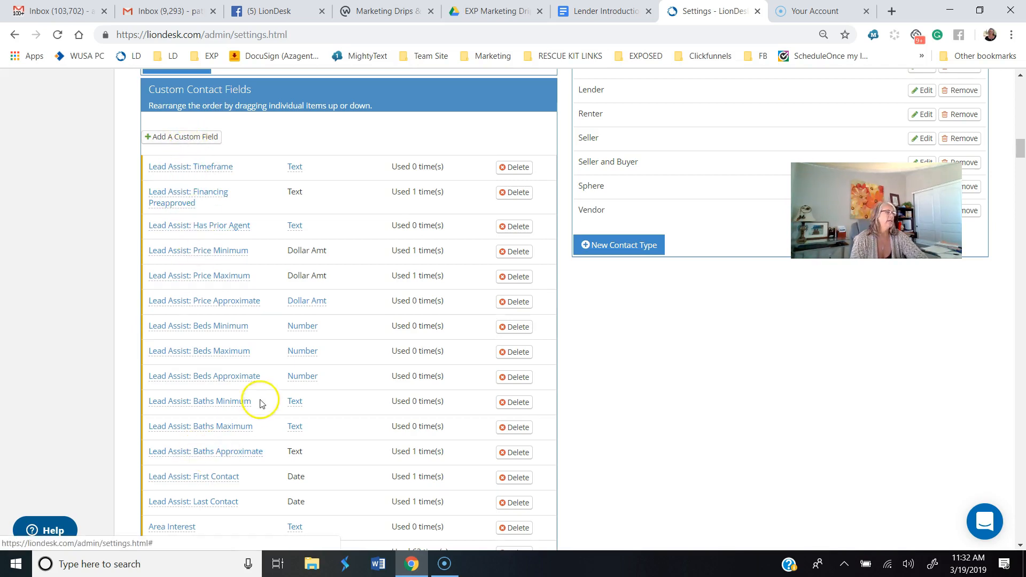
{"action": "scroll", "coordinate": [291, 331], "scroll_direction": "down", "scroll_amount": 8}
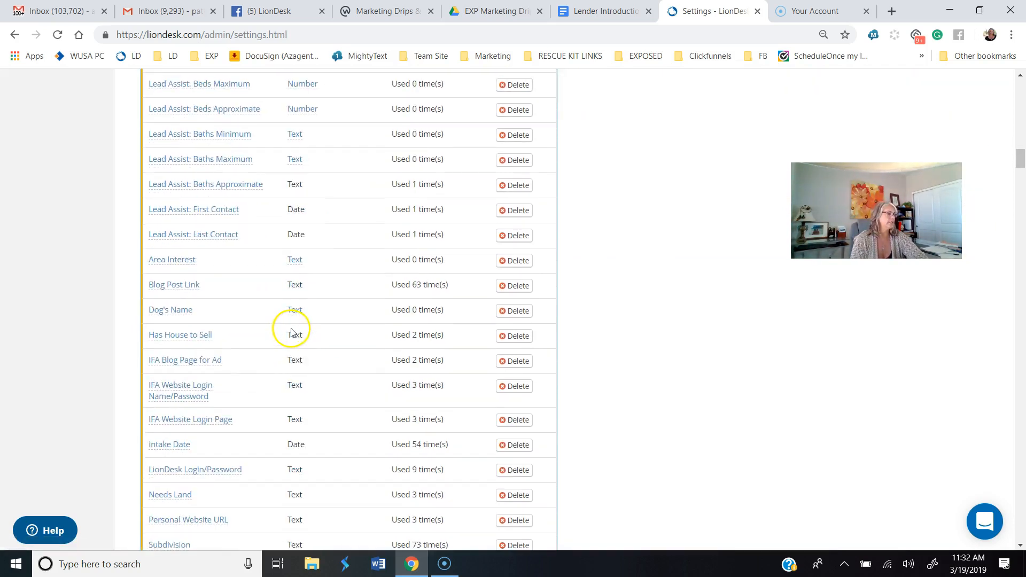
{"action": "scroll", "coordinate": [291, 332], "scroll_direction": "up", "scroll_amount": 8}
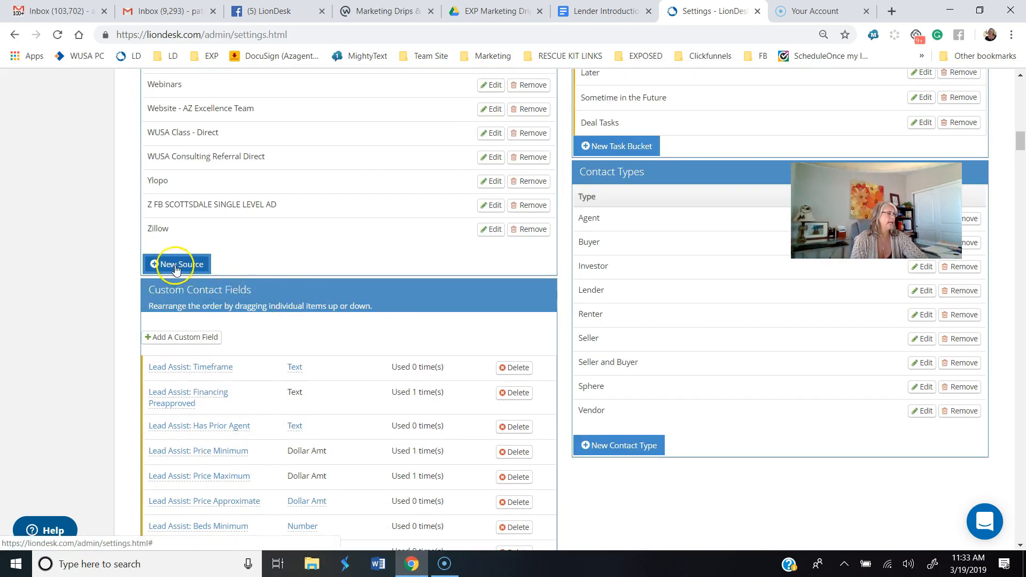
Step: Add a custom contact field labelled "Lender's First Name" with the Text data type
{"action": "left_click", "coordinate": [191, 342]}
{"action": "left_click", "coordinate": [196, 353]}
{"action": "left_click", "coordinate": [194, 336]}
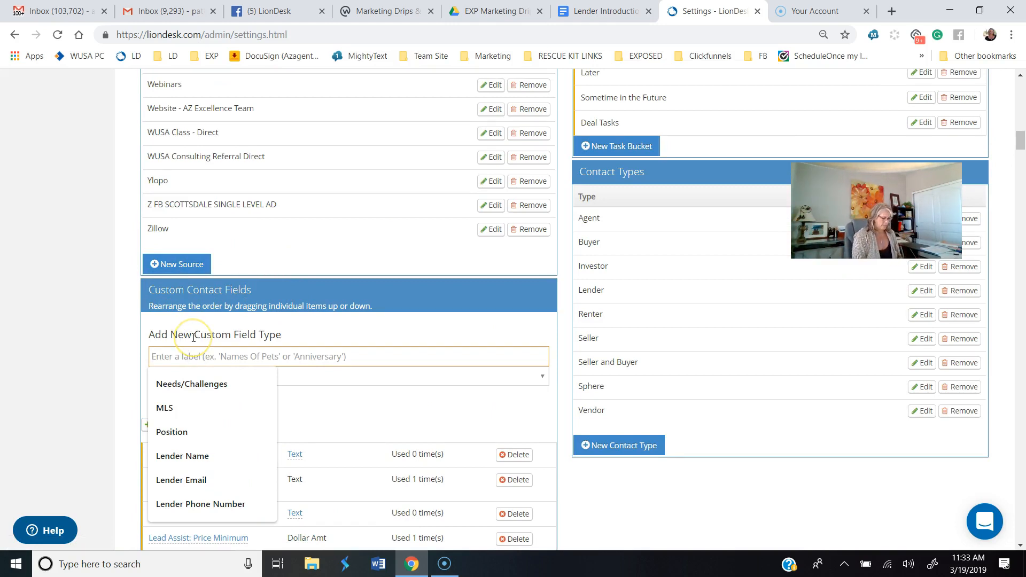
{"action": "type", "text": "Lender'"}
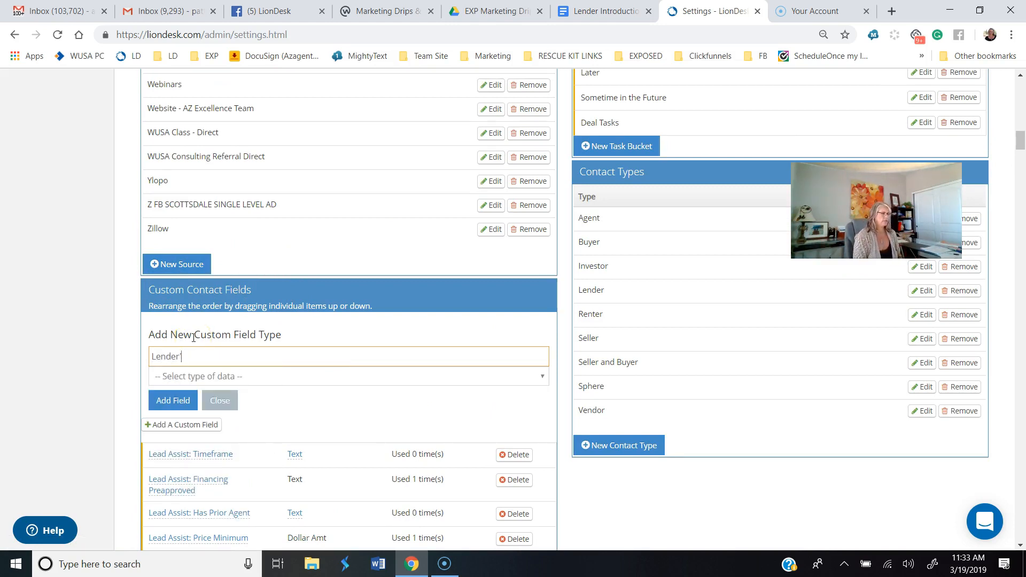
{"action": "type", "text": "s First Name"}
{"action": "left_click", "coordinate": [298, 381]}
{"action": "left_click", "coordinate": [223, 476]}
{"action": "left_click", "coordinate": [178, 400]}
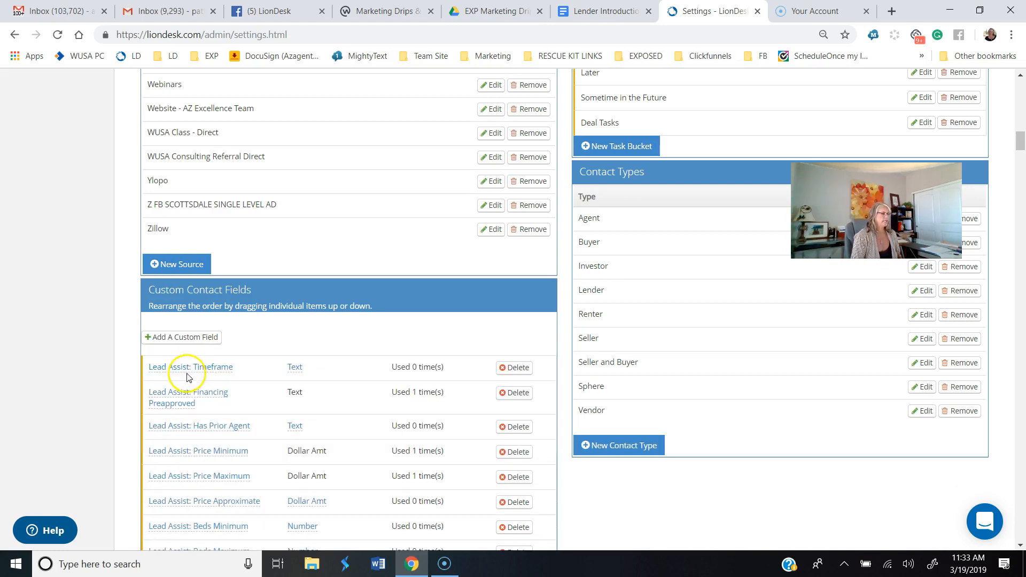
Step: Add a custom contact field labelled "Lender's Last Name" with the Text data type
{"action": "left_click", "coordinate": [193, 343]}
{"action": "left_click", "coordinate": [205, 356]}
{"action": "type", "text": "Lender's "}
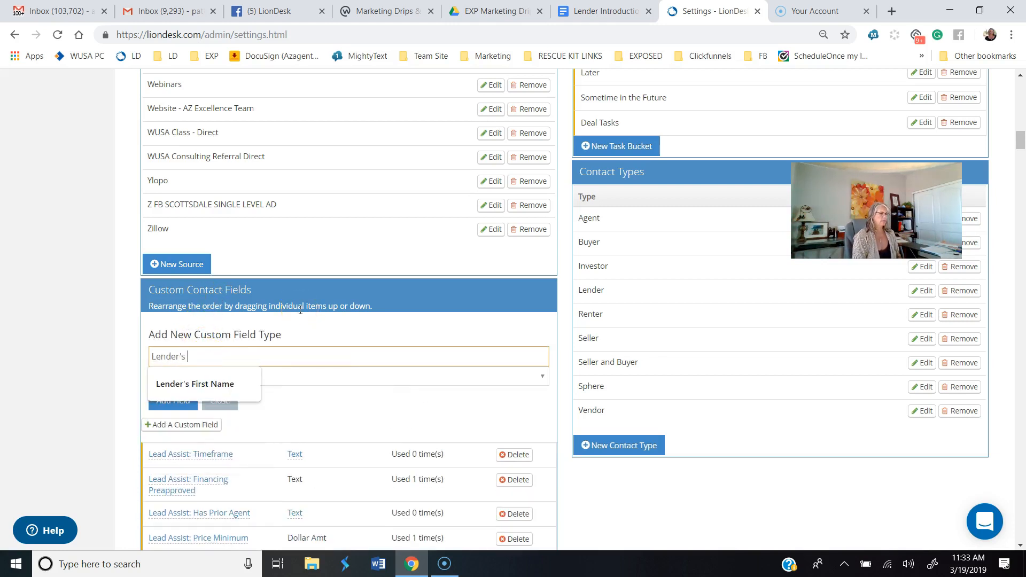
{"action": "type", "text": "Last Name"}
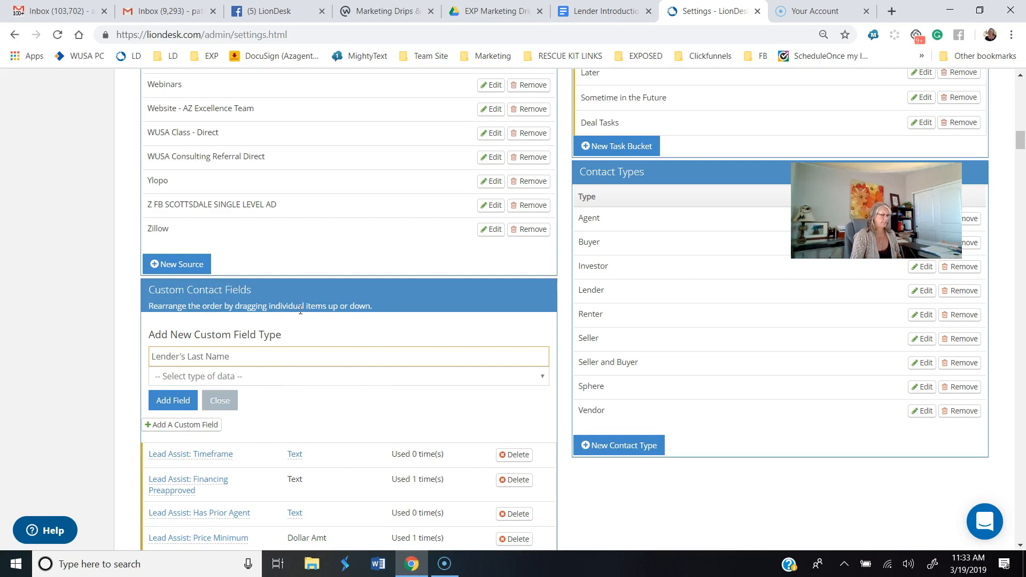
{"action": "left_click", "coordinate": [289, 377]}
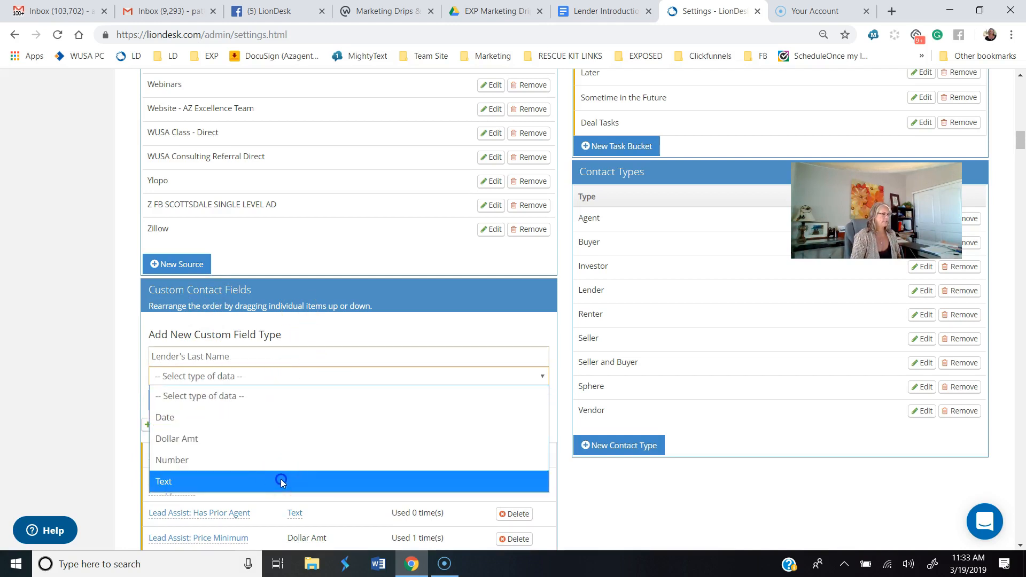
{"action": "left_click", "coordinate": [280, 479]}
{"action": "left_click", "coordinate": [172, 400]}
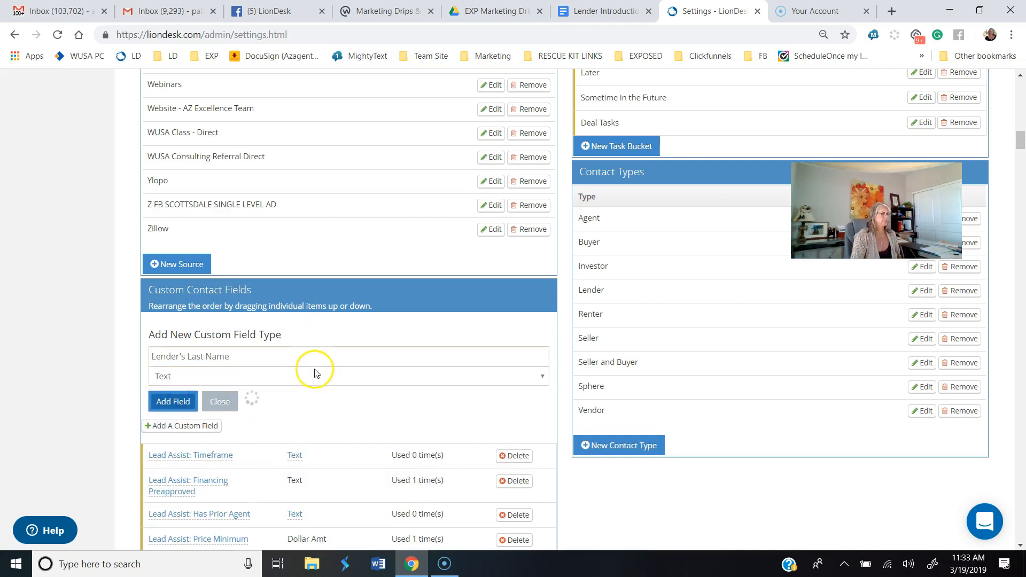
Step: Add a custom contact field labelled "Lender's Company Name" with the Text data type
{"action": "left_click", "coordinate": [184, 338]}
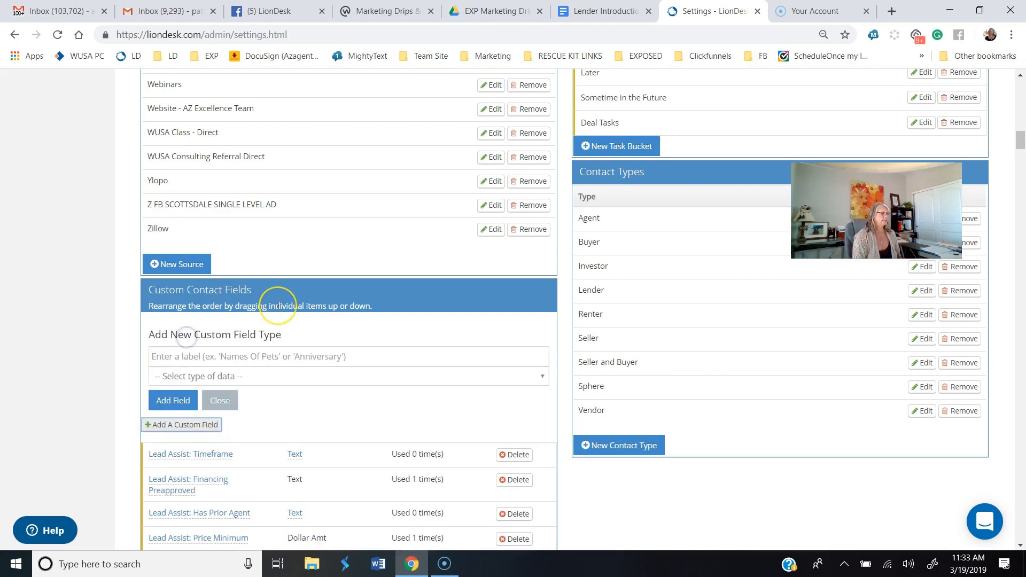
{"action": "left_click", "coordinate": [222, 353]}
{"action": "type", "text": "Lender's Compa"}
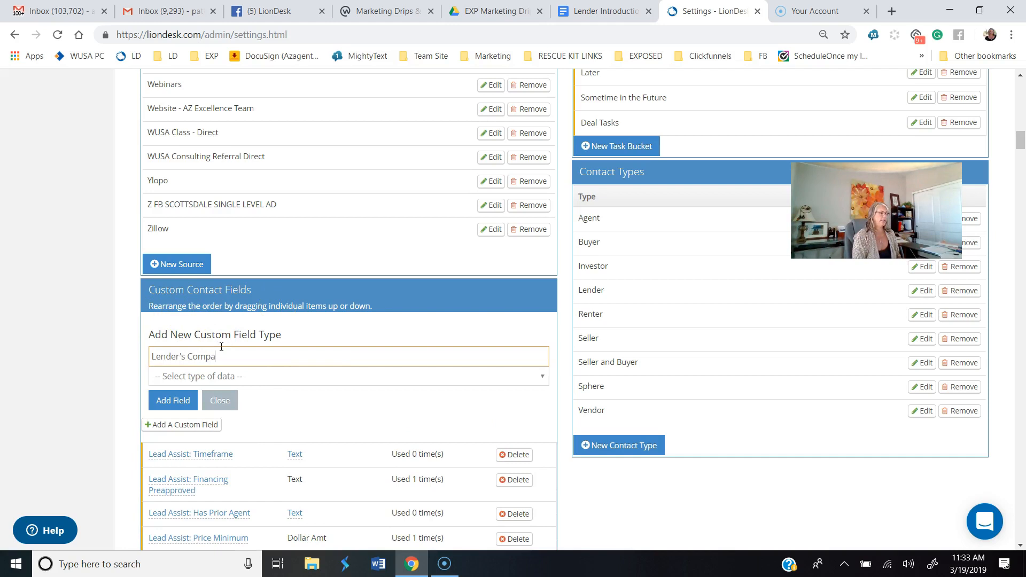
{"action": "type", "text": "ny Name"}
{"action": "left_click", "coordinate": [336, 377]}
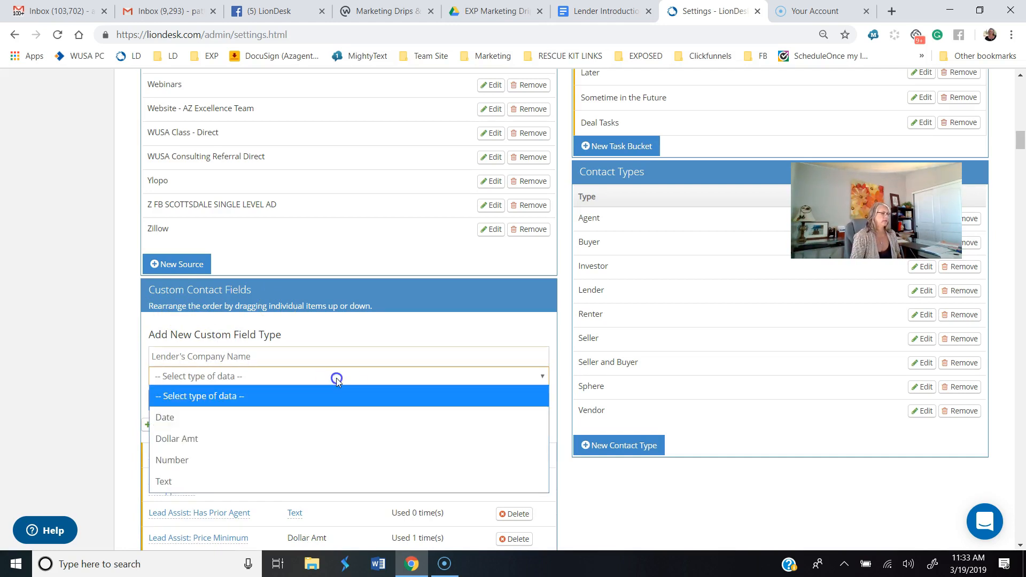
{"action": "left_click", "coordinate": [293, 481]}
{"action": "left_click", "coordinate": [174, 400]}
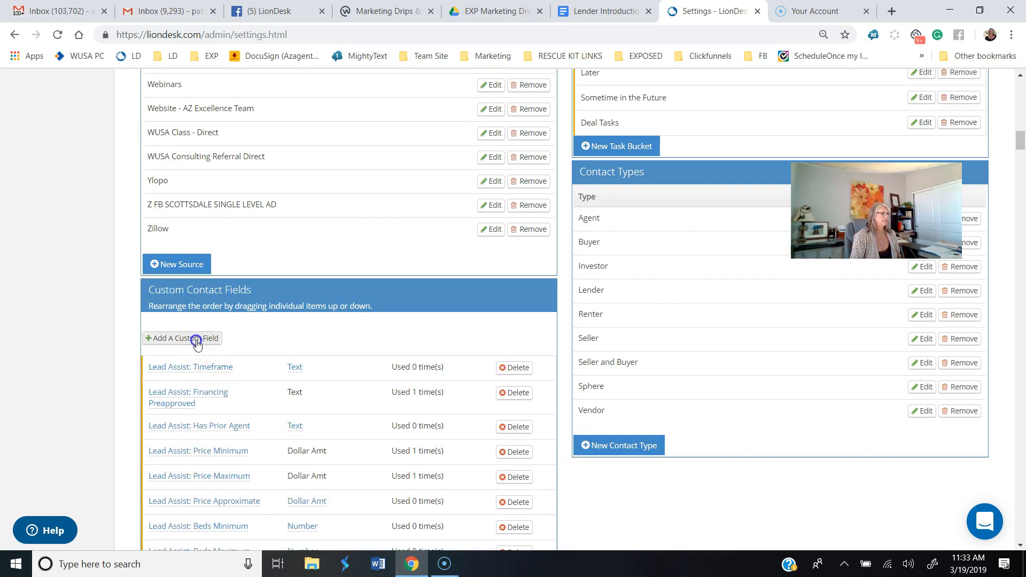
Step: Add a custom contact field labelled "Lender's Email Address" with the Text data type
{"action": "left_click", "coordinate": [195, 336]}
{"action": "left_click", "coordinate": [198, 356]}
{"action": "type", "text": "Lend'er"}
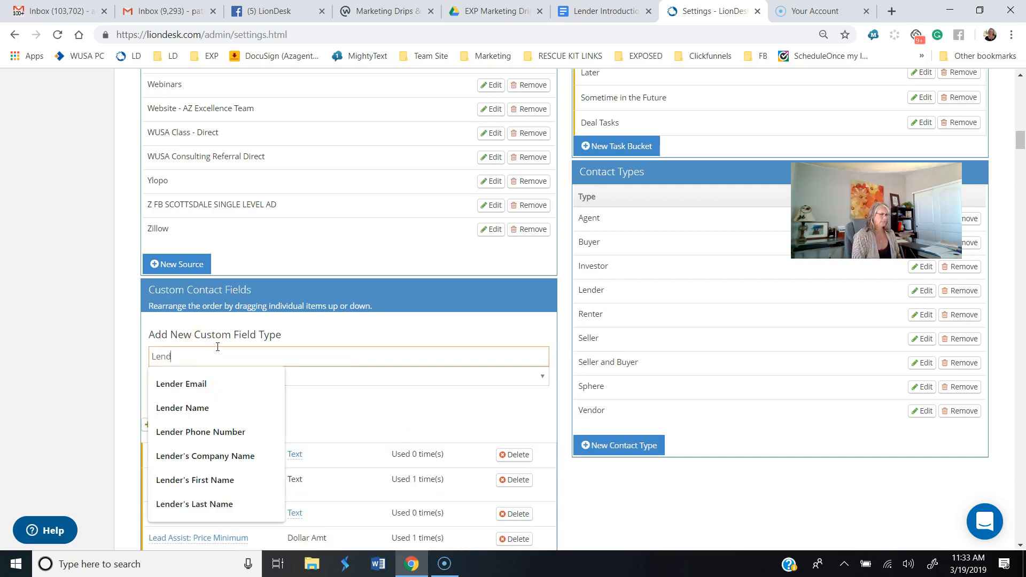
{"action": "key", "text": "BackSpace"}
{"action": "key", "text": "BackSpace"}
{"action": "key", "text": "BackSpace"}
{"action": "type", "text": "er's"}
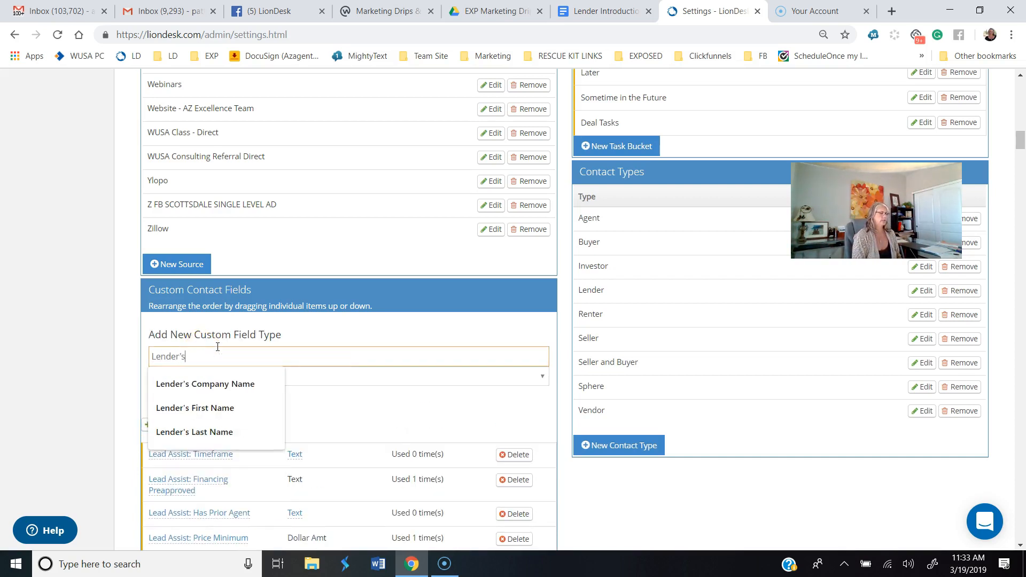
{"action": "type", "text": " Email Ad"}
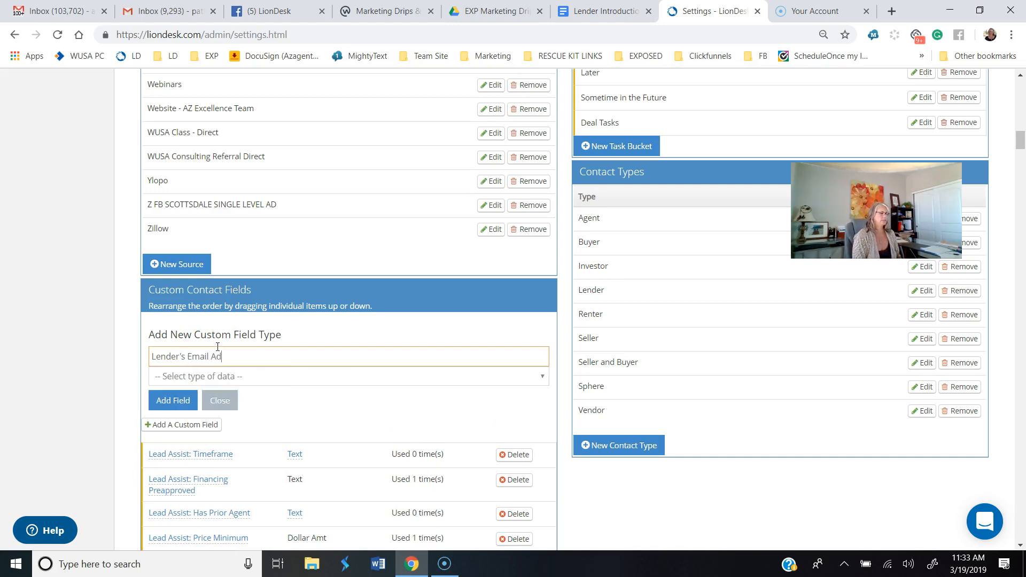
{"action": "type", "text": "dress"}
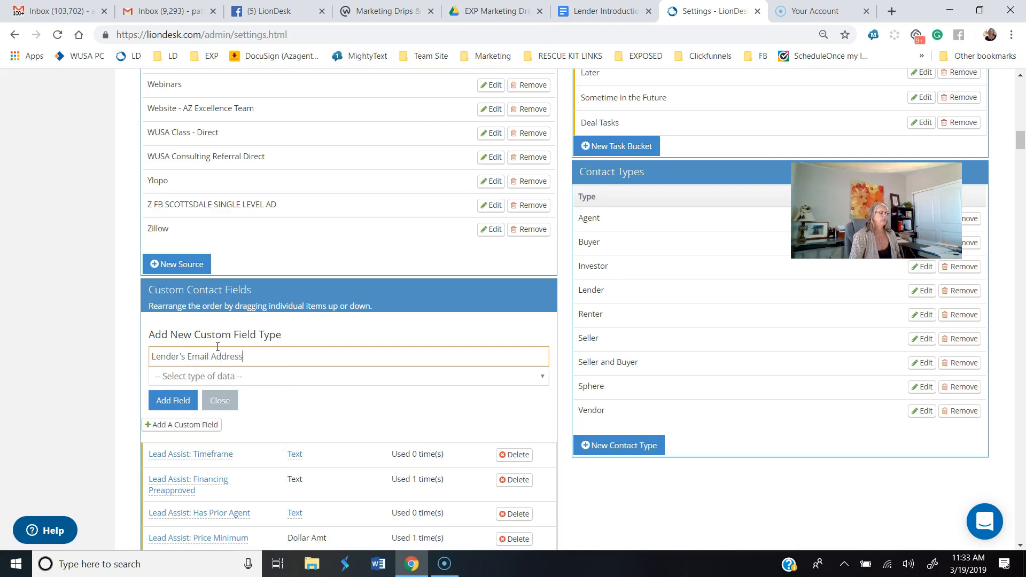
{"action": "left_click", "coordinate": [248, 377]}
{"action": "left_click", "coordinate": [173, 401]}
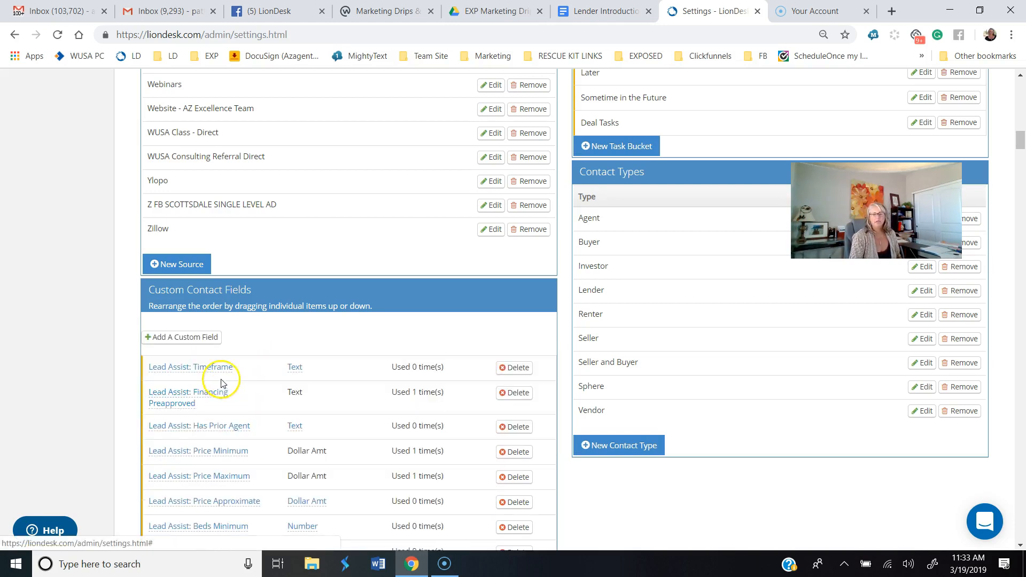
Step: Add a custom contact field labelled "Lender's Phone Number" with the Number data type
{"action": "left_click", "coordinate": [186, 342]}
{"action": "left_click", "coordinate": [188, 356]}
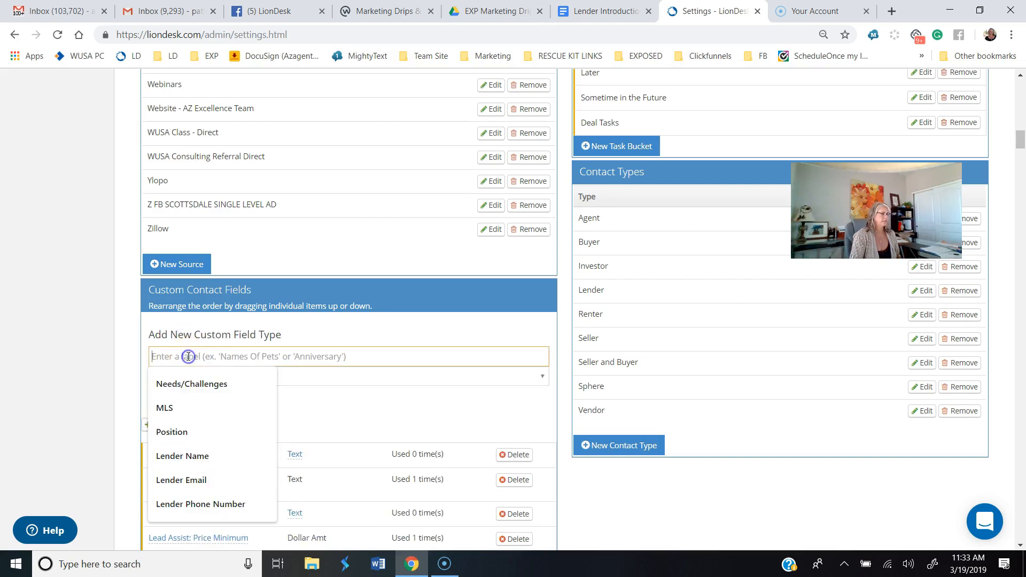
{"action": "type", "text": "Le"}
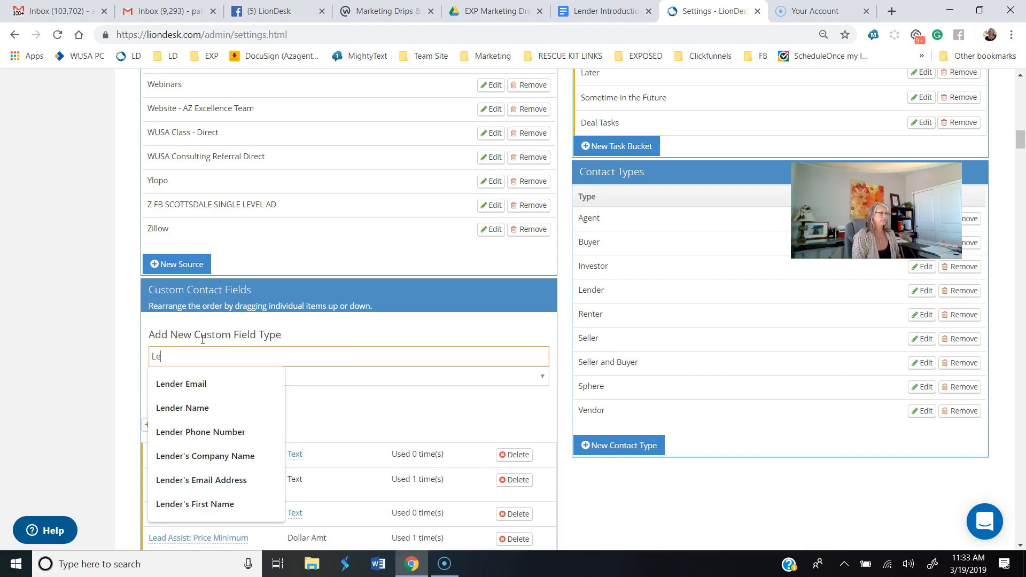
{"action": "type", "text": "nd'e"}
{"action": "type", "text": "r's PH"}
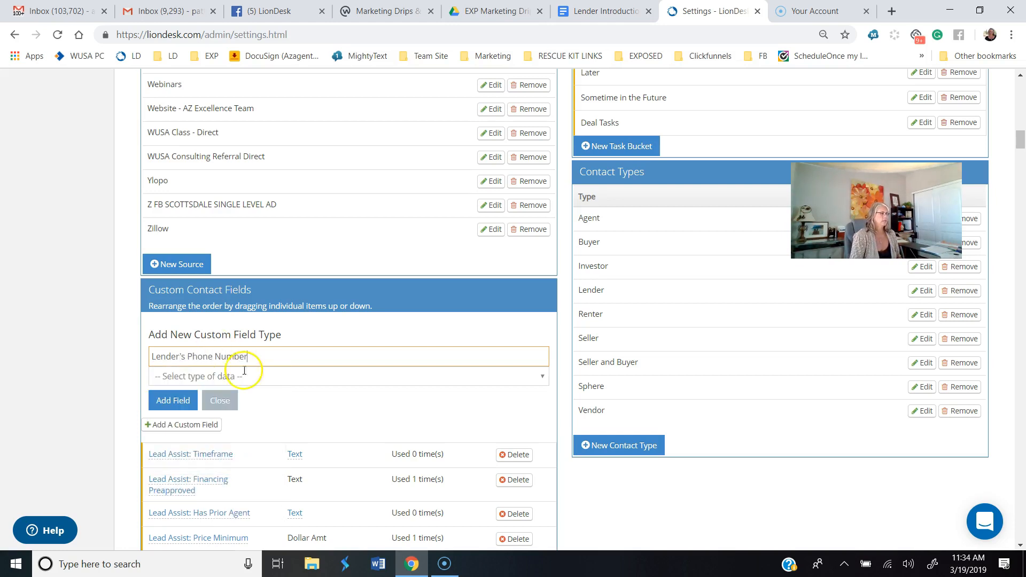
{"action": "left_click", "coordinate": [277, 375]}
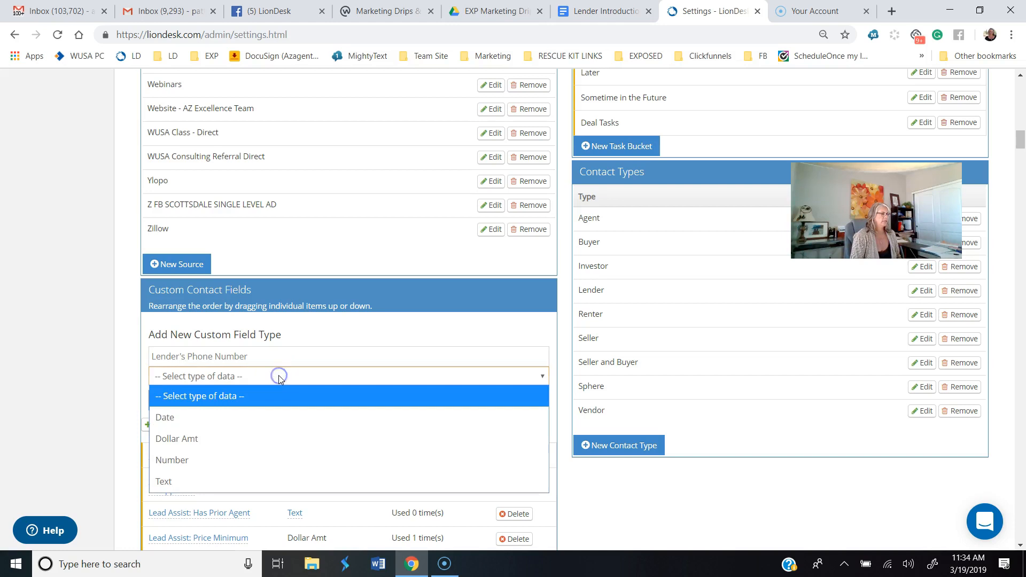
{"action": "left_click", "coordinate": [247, 470]}
{"action": "left_click", "coordinate": [174, 399]}
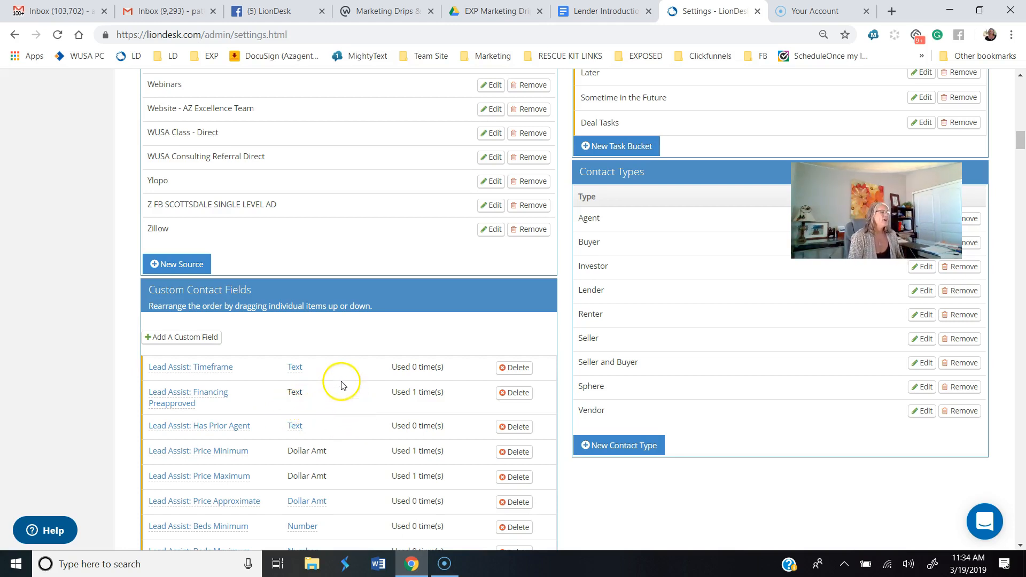
Step: Examine the custom contact fields list for the newly added lender fields
{"action": "scroll", "coordinate": [263, 406], "scroll_direction": "down", "scroll_amount": 8}
{"action": "scroll", "coordinate": [251, 406], "scroll_direction": "down", "scroll_amount": 2}
{"action": "scroll", "coordinate": [261, 287], "scroll_direction": "up", "scroll_amount": 5}
{"action": "scroll", "coordinate": [251, 300], "scroll_direction": "down", "scroll_amount": 7}
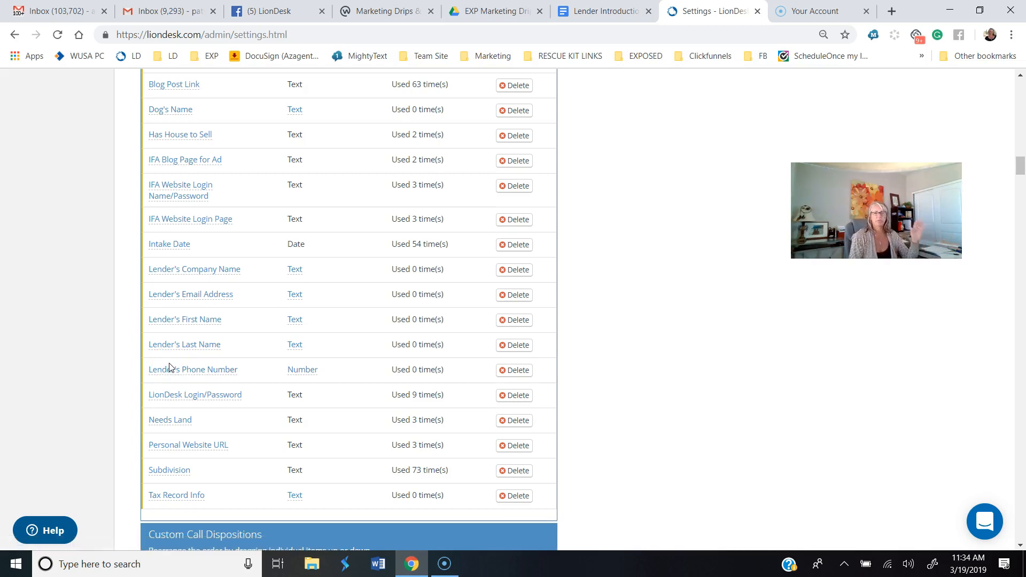
{"action": "scroll", "coordinate": [317, 314], "scroll_direction": "up", "scroll_amount": 3}
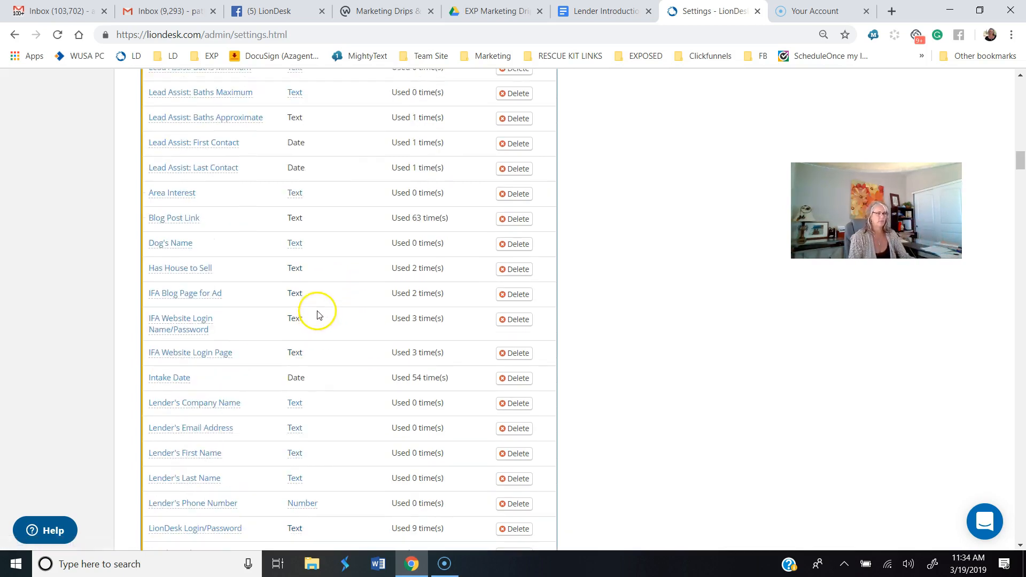
{"action": "scroll", "coordinate": [296, 424], "scroll_direction": "down", "scroll_amount": 4}
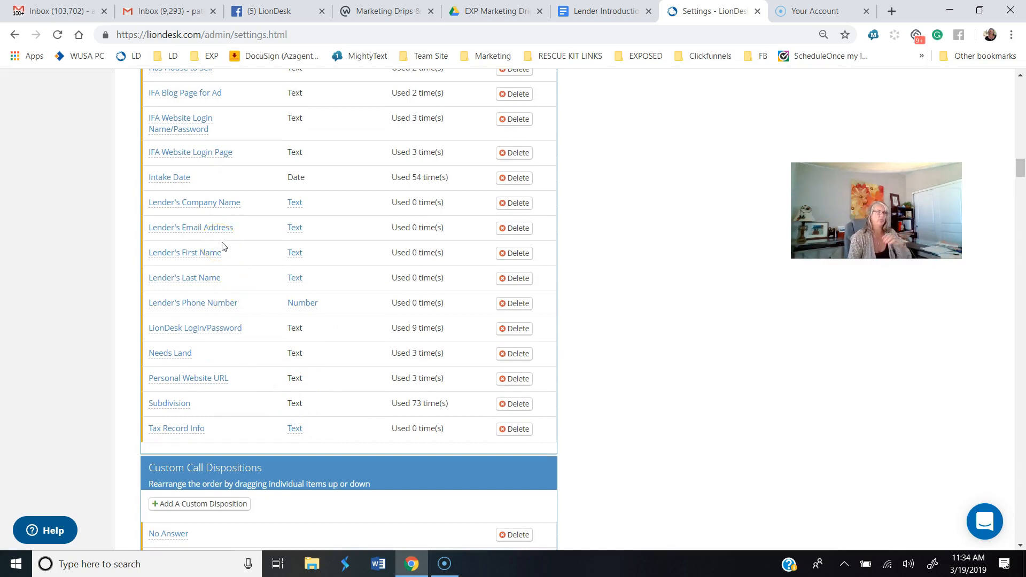
{"action": "scroll", "coordinate": [122, 248], "scroll_direction": "up", "scroll_amount": 20}
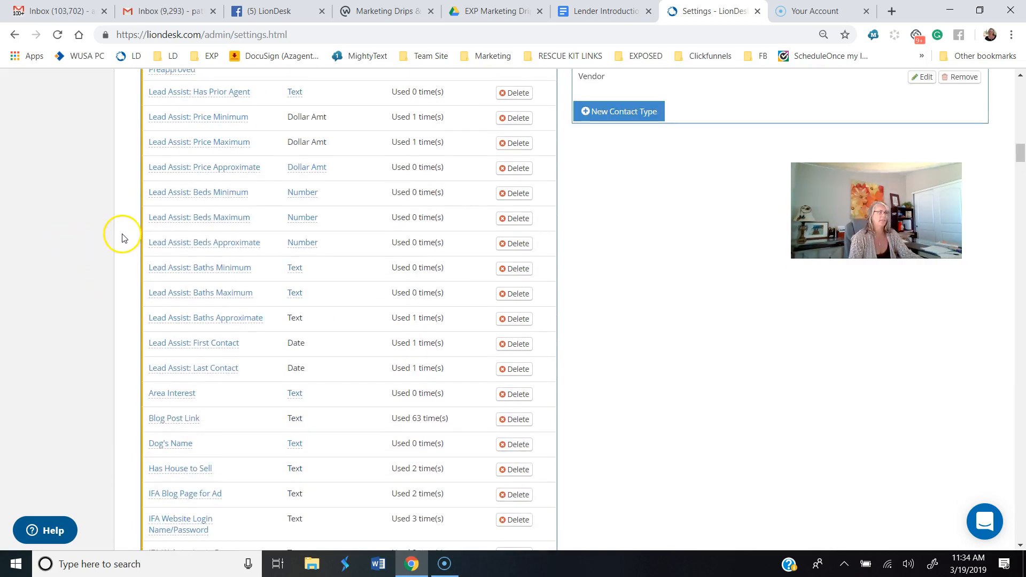
Step: Go to the contacts list and open the test contact's profile
{"action": "scroll", "coordinate": [122, 237], "scroll_direction": "up", "scroll_amount": 5}
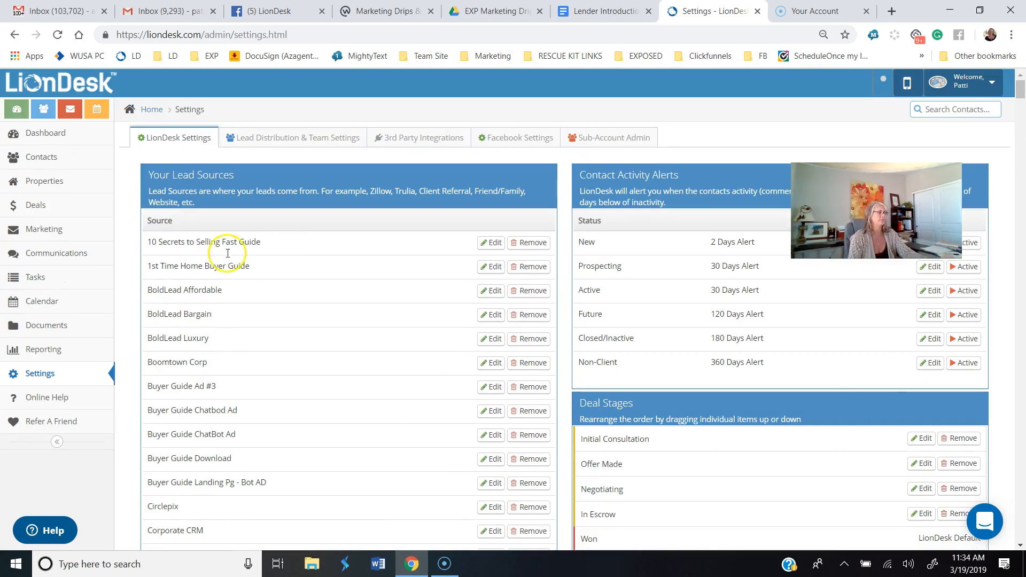
{"action": "left_click", "coordinate": [34, 158]}
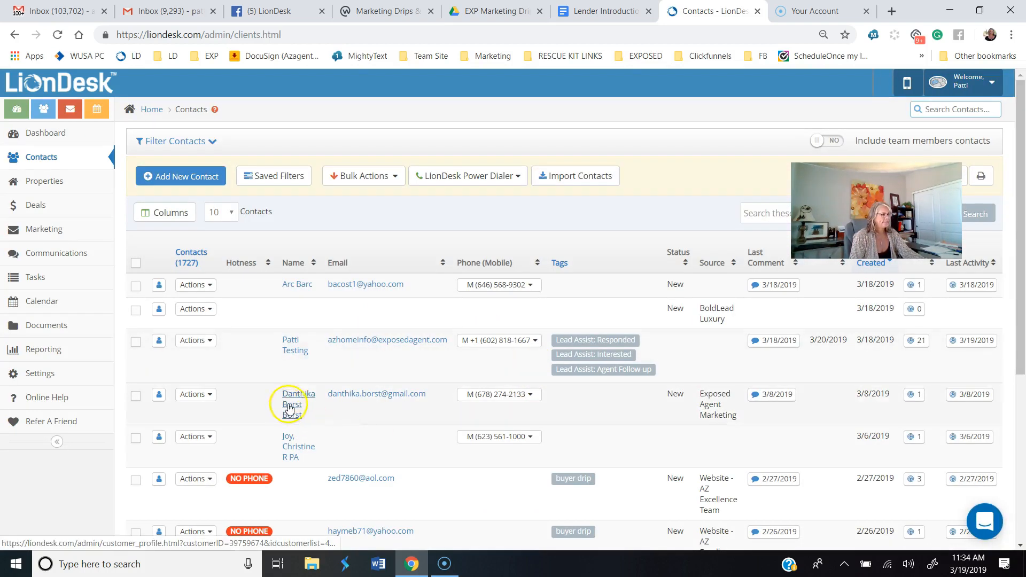
{"action": "left_click", "coordinate": [290, 347]}
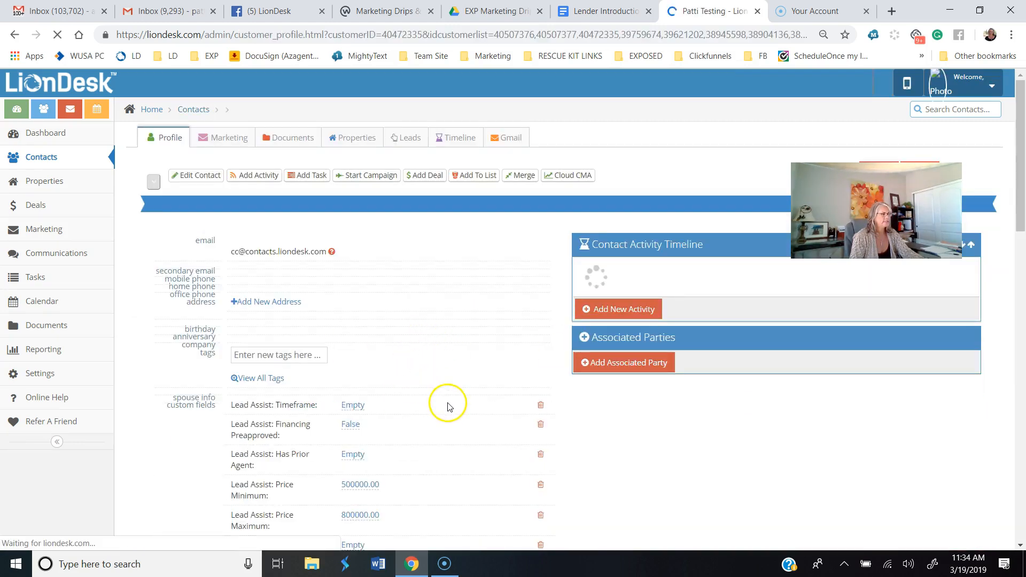
Step: Set the Lender's Company Name custom field on the test contact's profile to Fairway Mortgage
{"action": "scroll", "coordinate": [447, 404], "scroll_direction": "down", "scroll_amount": 6}
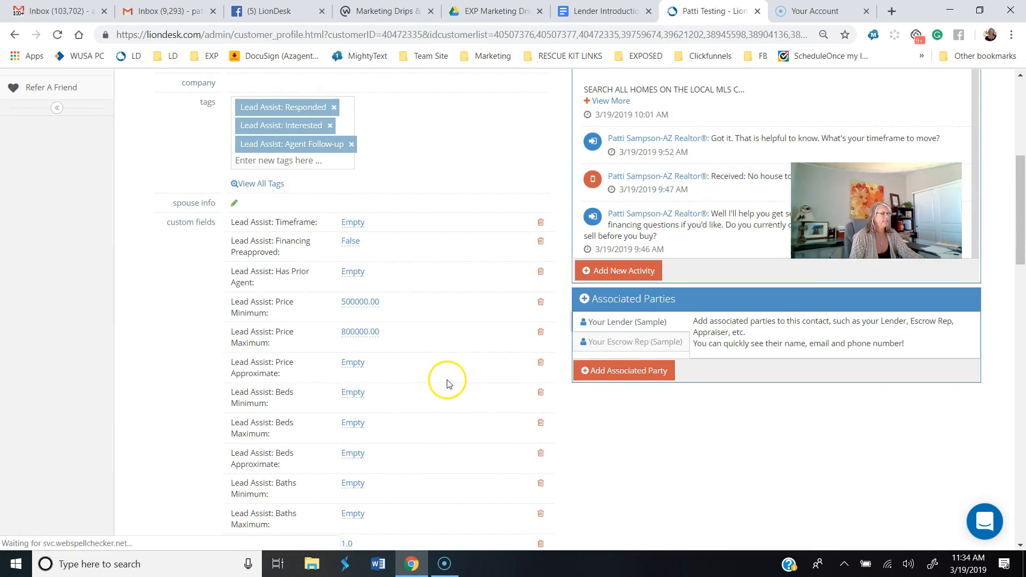
{"action": "scroll", "coordinate": [354, 286], "scroll_direction": "down", "scroll_amount": 6}
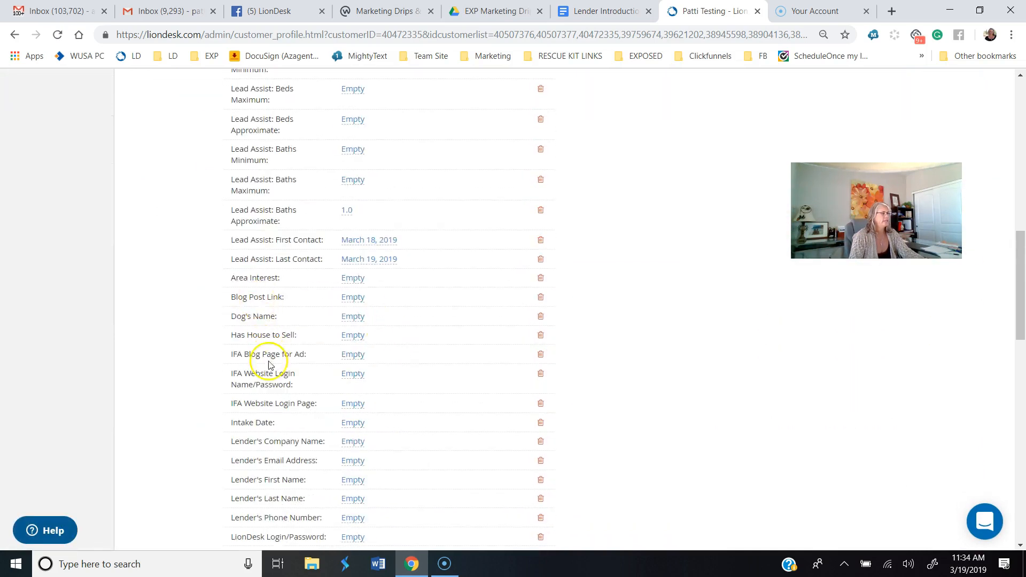
{"action": "scroll", "coordinate": [342, 403], "scroll_direction": "down", "scroll_amount": 1}
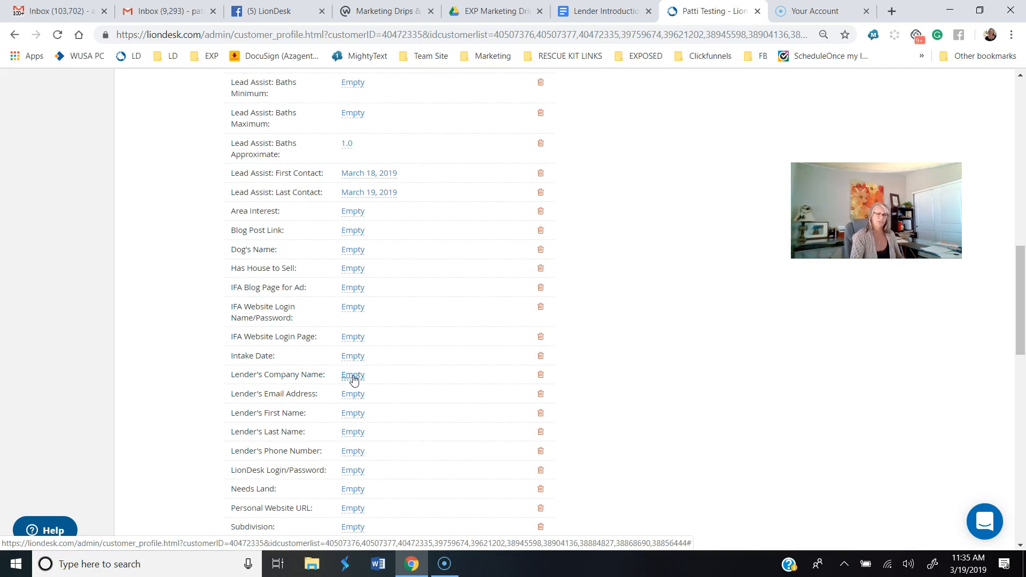
{"action": "left_click", "coordinate": [352, 377]}
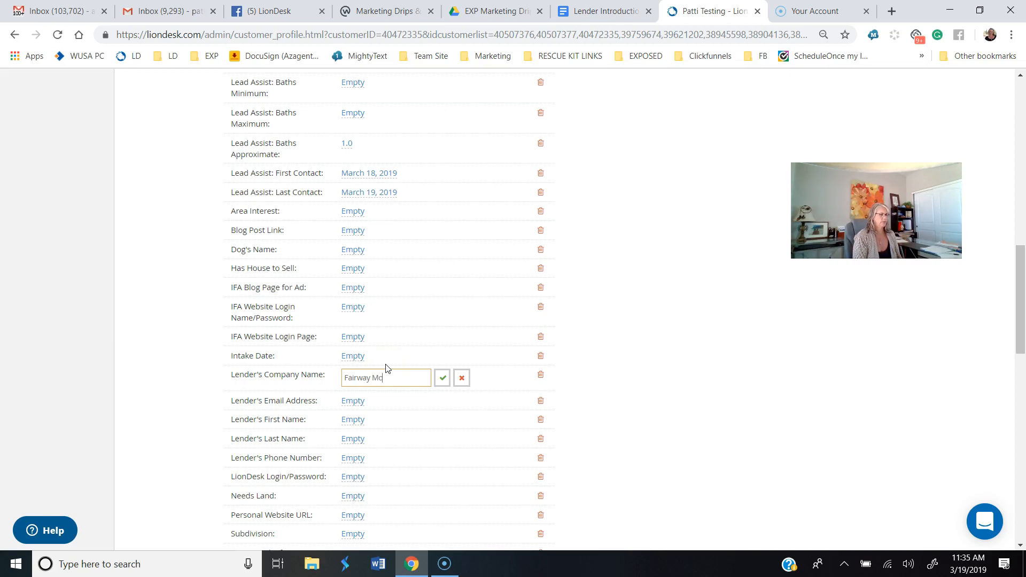
{"action": "left_click", "coordinate": [442, 377]}
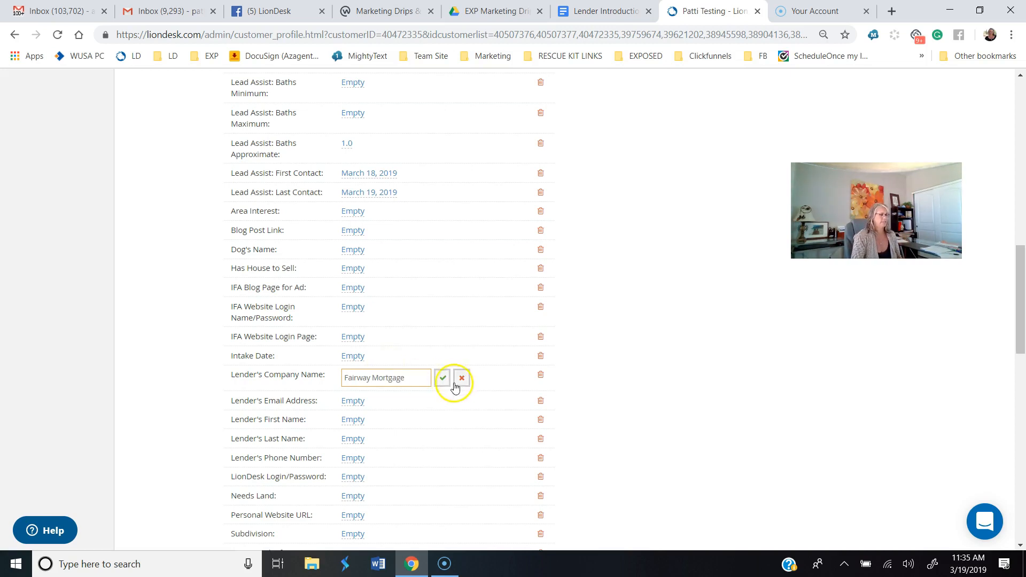
Step: Fill in and save the Lender's Email Address custom field with the lender's e-mail
{"action": "left_click", "coordinate": [355, 398]}
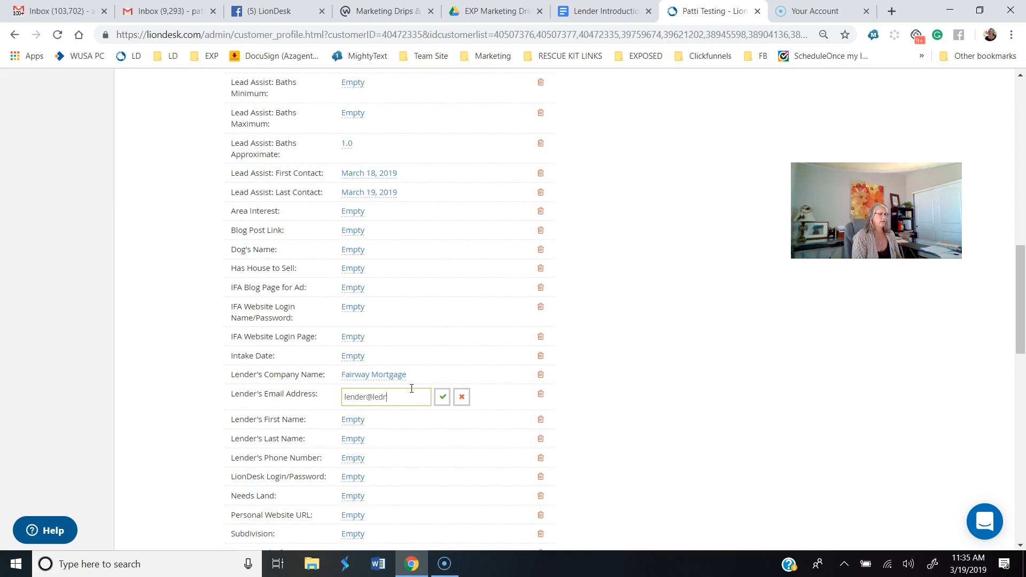
{"action": "type", "text": "lender@lenderemail.com"}
{"action": "left_click", "coordinate": [443, 397]}
Step: Try to fill in the Lender's First Name and Lender's Last Name fields without saving each one
{"action": "left_click", "coordinate": [353, 418]}
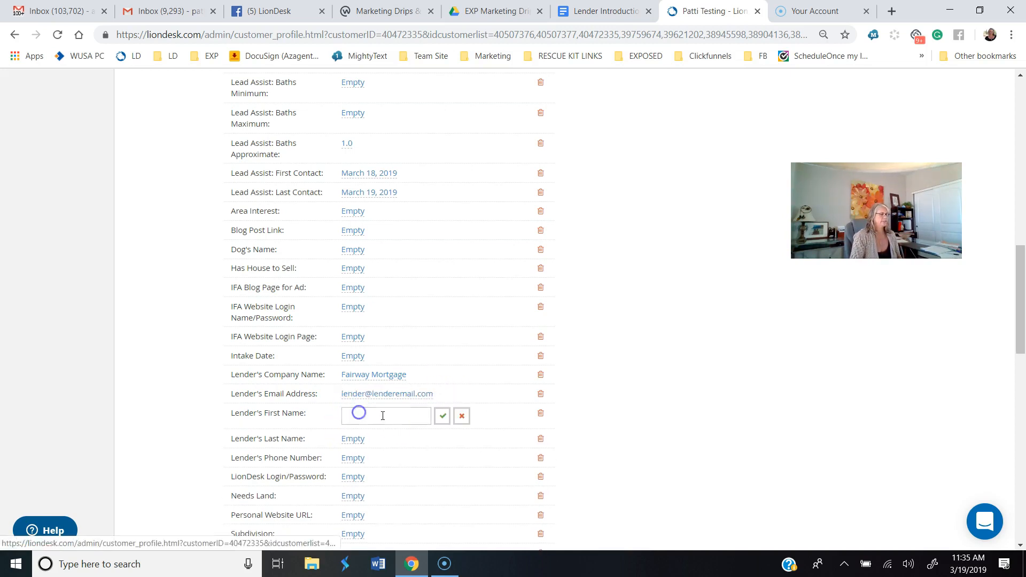
{"action": "left_click", "coordinate": [399, 415]}
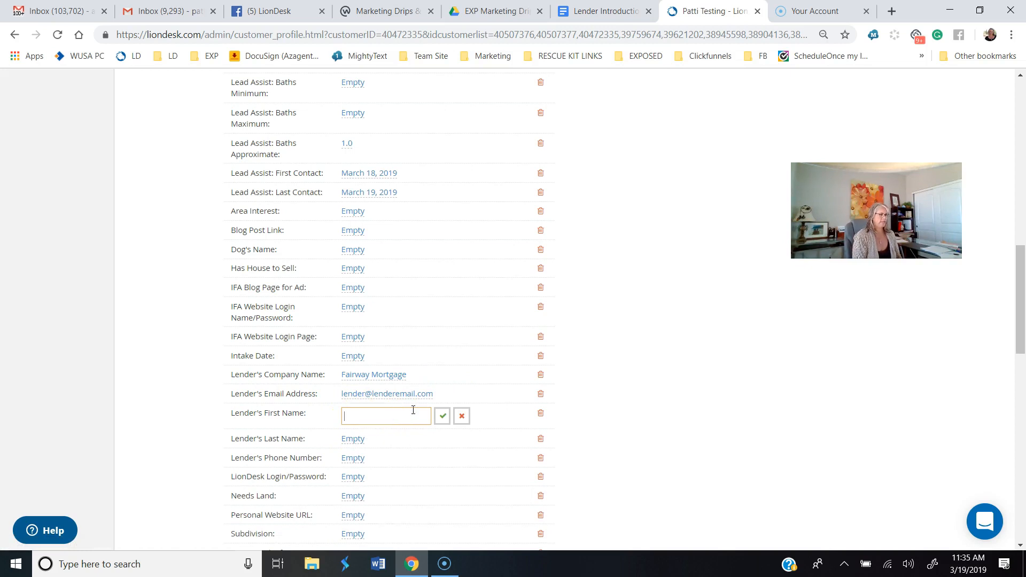
{"action": "left_click", "coordinate": [350, 439]}
{"action": "left_click", "coordinate": [365, 447]}
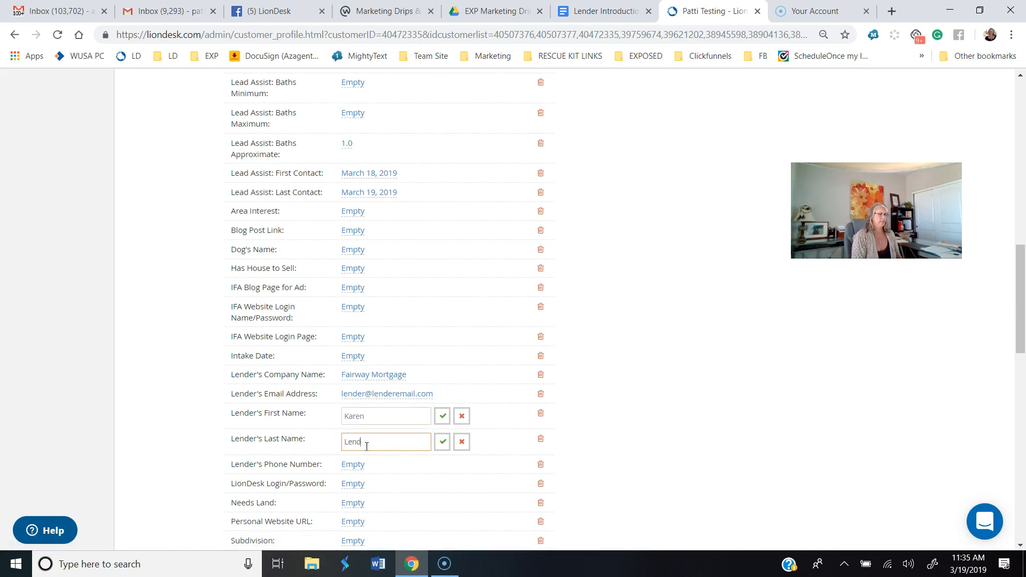
Step: Fill in the Lender's Phone Number custom field with the lender's phone number and save it
{"action": "left_click", "coordinate": [348, 465]}
{"action": "left_click", "coordinate": [362, 467]}
{"action": "type", "text": "5"}
{"action": "left_click", "coordinate": [432, 466]}
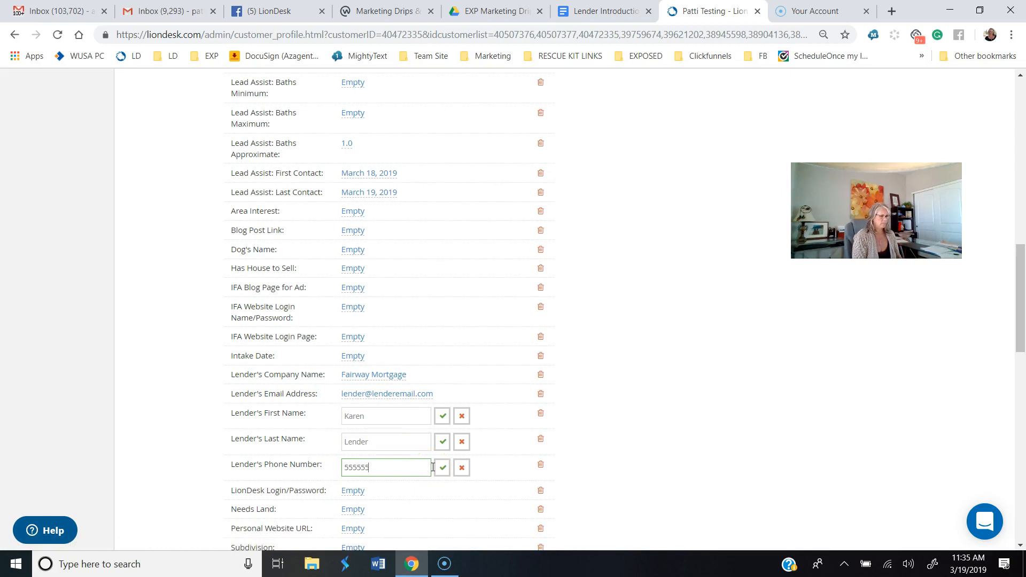
{"action": "type", "text": "5555555555"}
{"action": "left_click", "coordinate": [441, 467]}
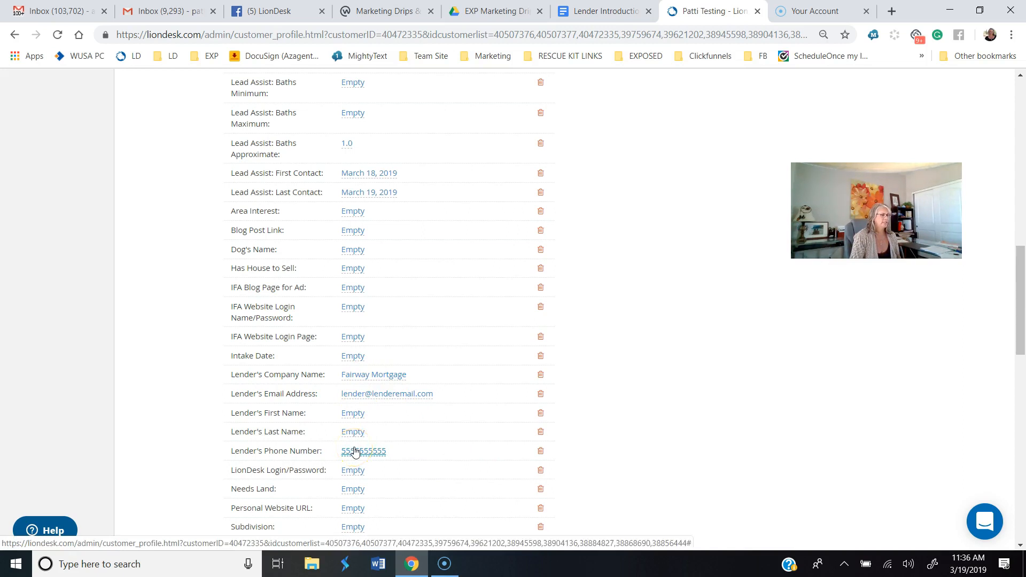
Step: Enter the lender's first name and last name in their custom fields, saving each entry
{"action": "left_click", "coordinate": [352, 413]}
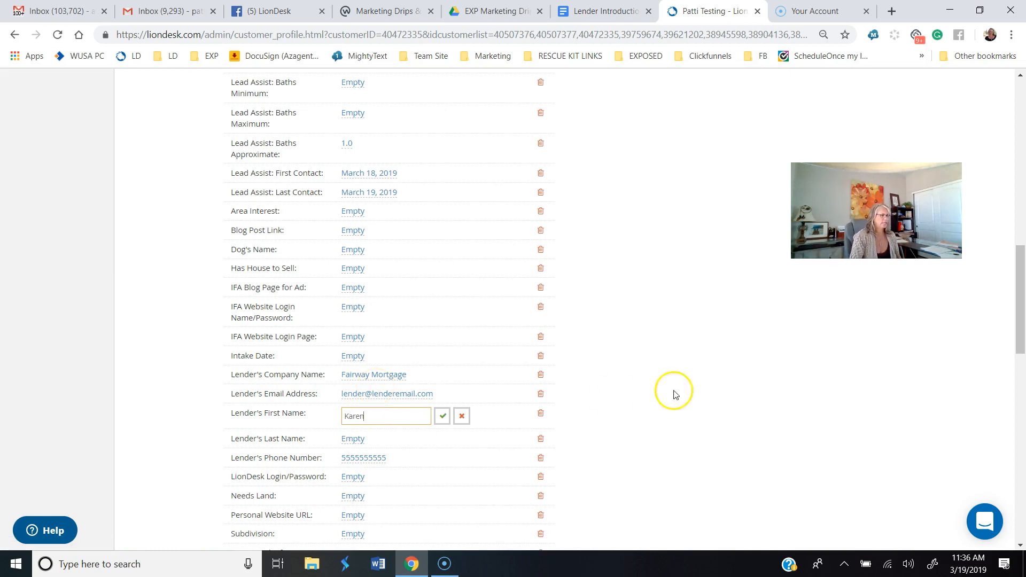
{"action": "left_click", "coordinate": [443, 416]}
{"action": "left_click", "coordinate": [356, 432]}
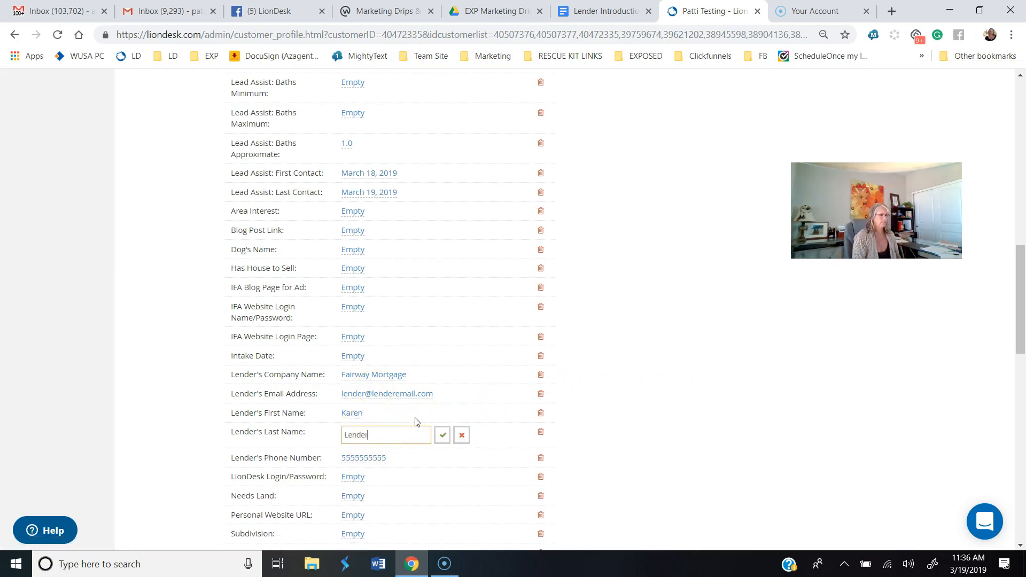
{"action": "left_click", "coordinate": [442, 435]}
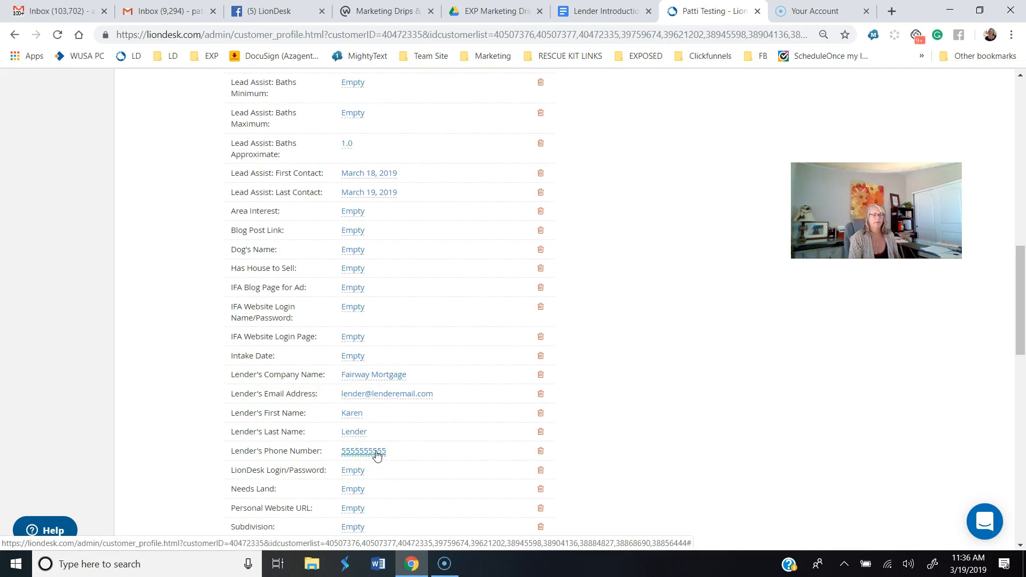
Step: Go to the Marketing section and start a new email template
{"action": "scroll", "coordinate": [202, 239], "scroll_direction": "up", "scroll_amount": 15}
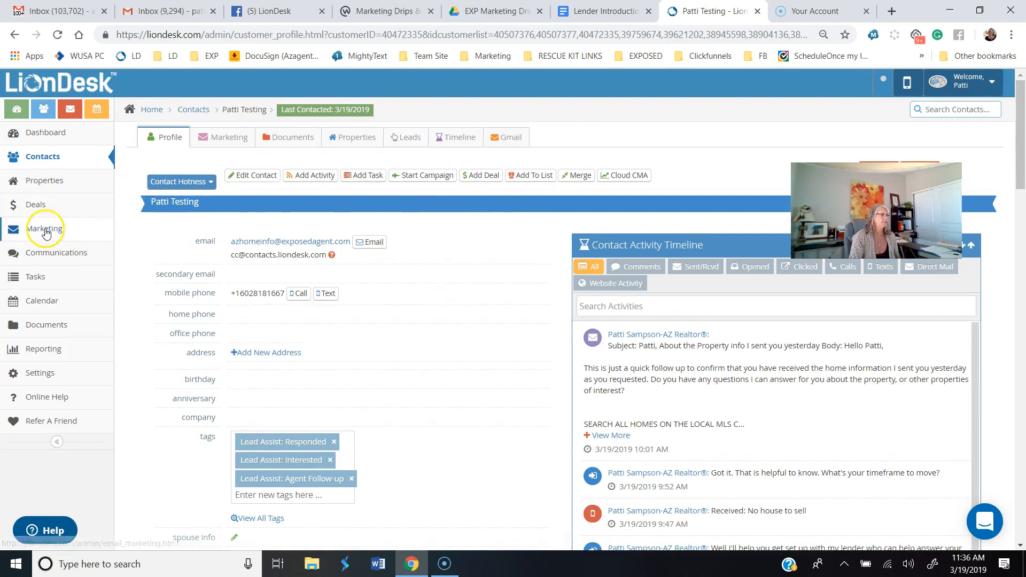
{"action": "left_click", "coordinate": [45, 230]}
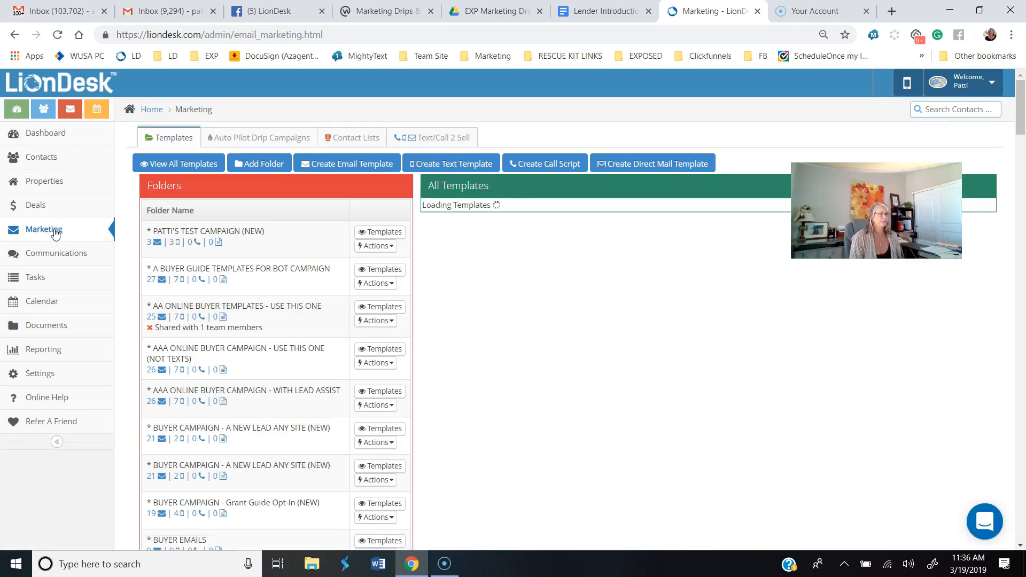
{"action": "left_click", "coordinate": [343, 163]}
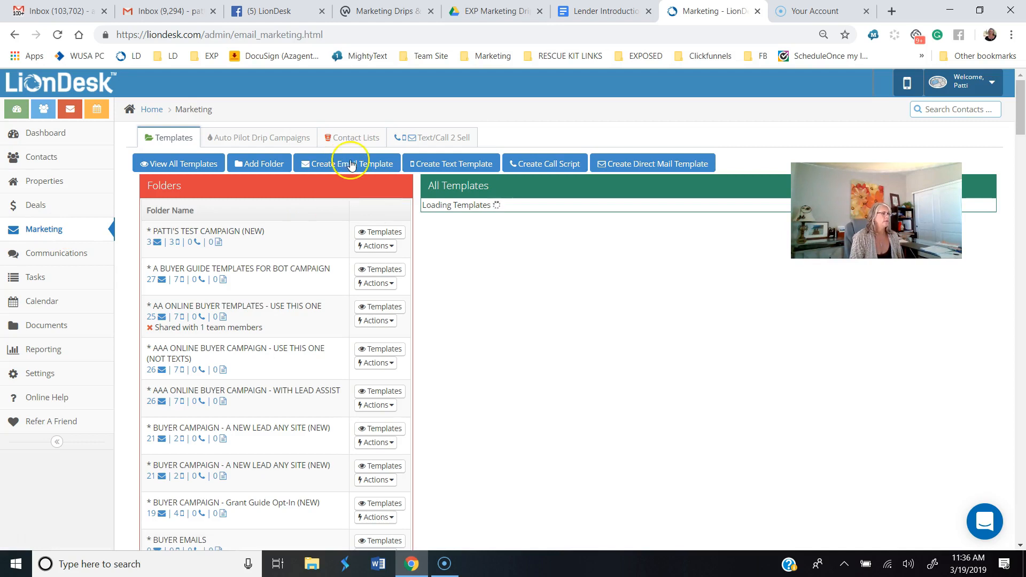
{"action": "left_click", "coordinate": [362, 161]}
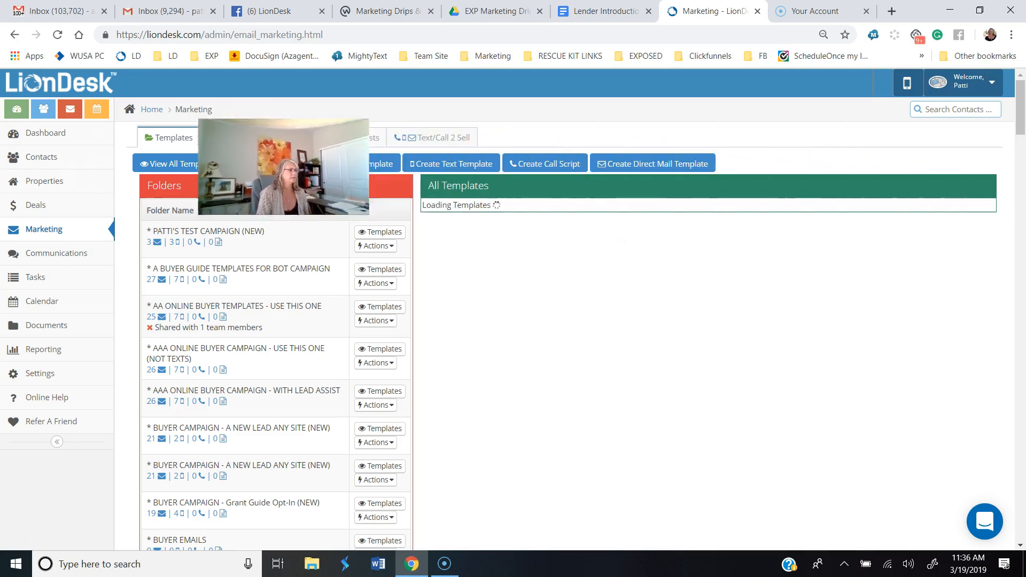
{"action": "left_click", "coordinate": [350, 165]}
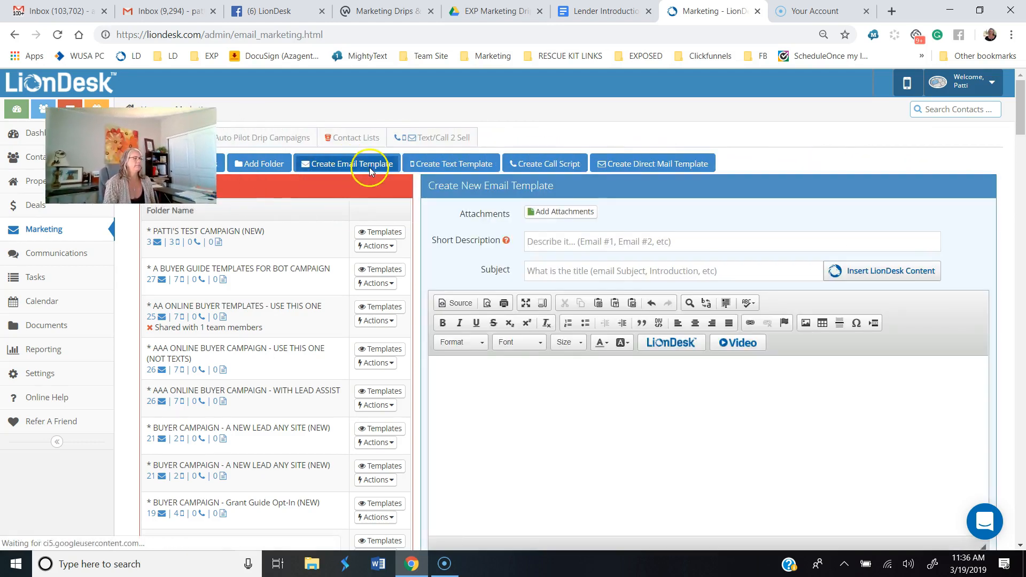
Step: Paste the copied lender introduction text into the template body above the email signature placeholder
{"action": "left_click", "coordinate": [448, 336]}
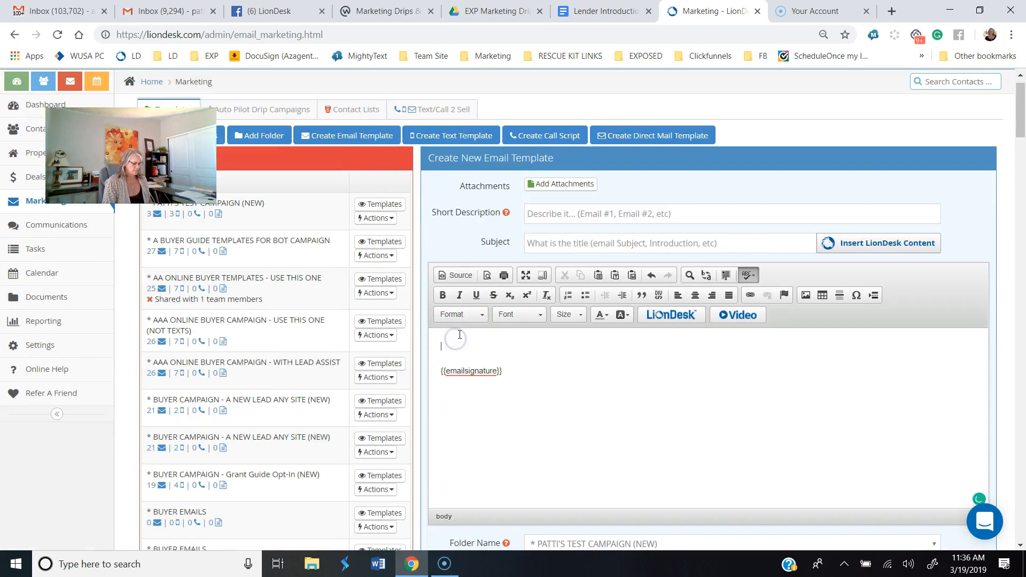
{"action": "key", "text": "ctrl+v"}
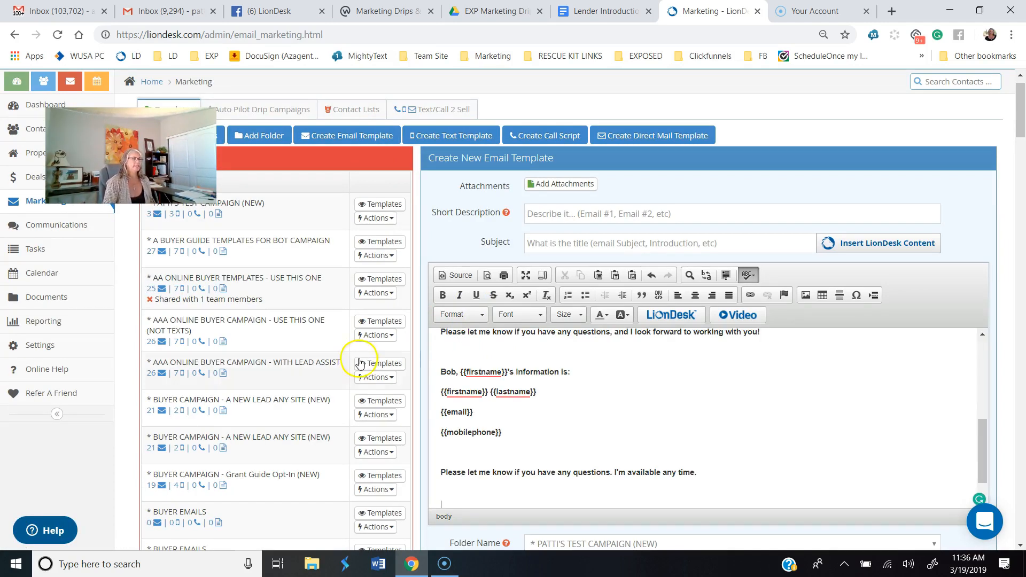
{"action": "scroll", "coordinate": [744, 417], "scroll_direction": "up", "scroll_amount": 10}
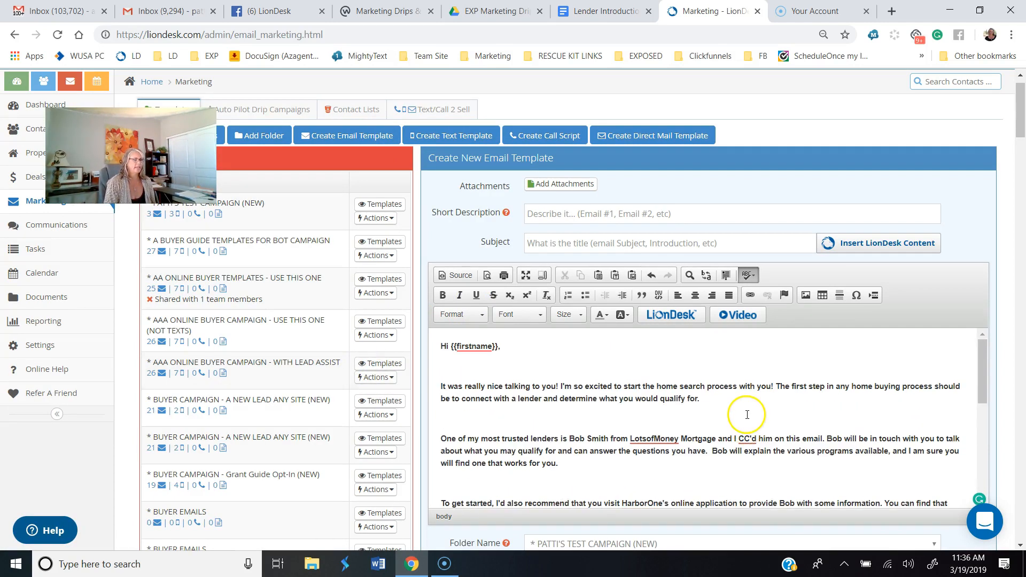
Step: Remove the blank line below the greeting and delete the pasted first-name placeholder and comma after "Hi"
{"action": "left_click", "coordinate": [513, 363]}
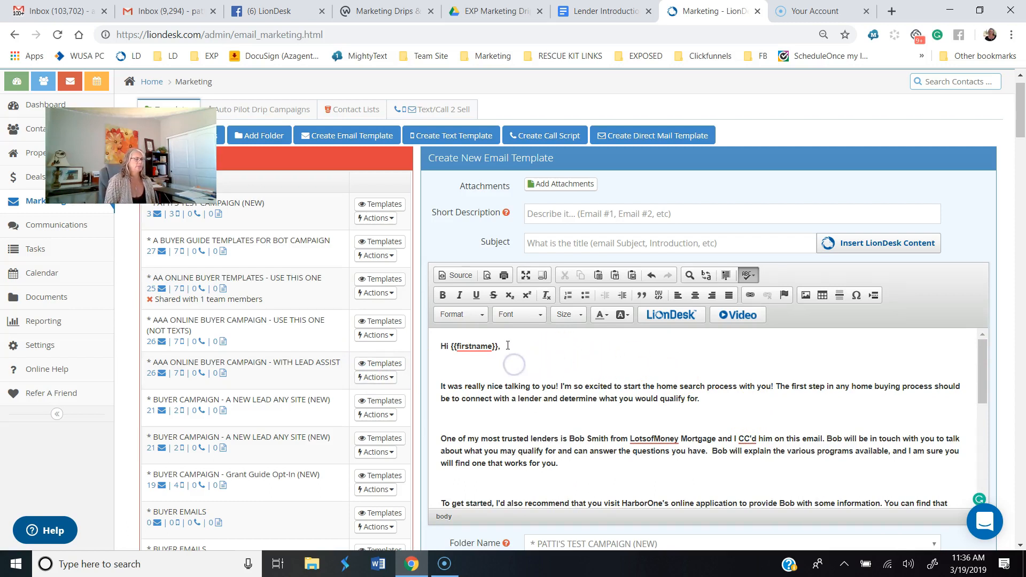
{"action": "key", "text": "Delete"}
{"action": "left_click", "coordinate": [520, 346]}
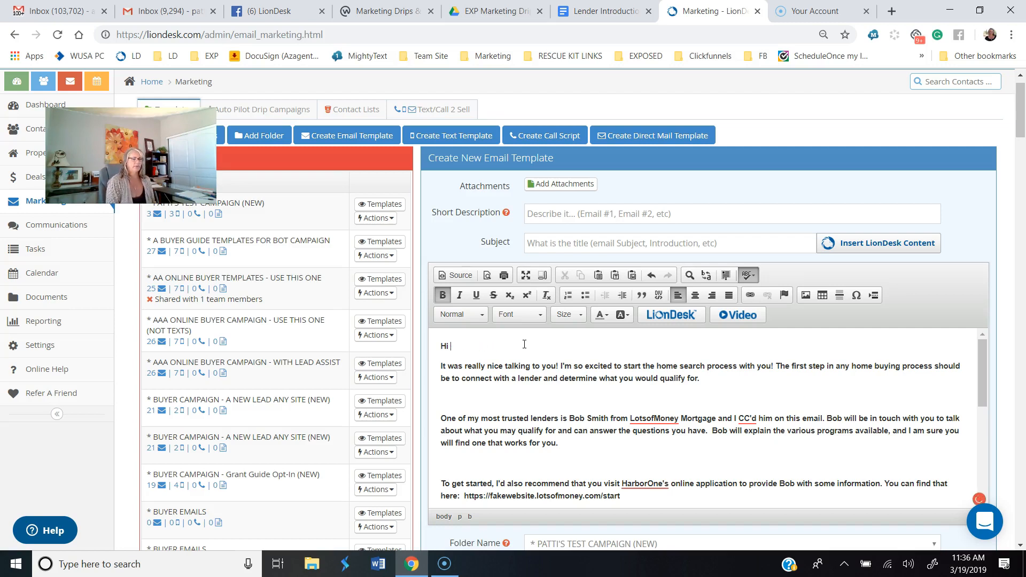
{"action": "left_click", "coordinate": [455, 345]}
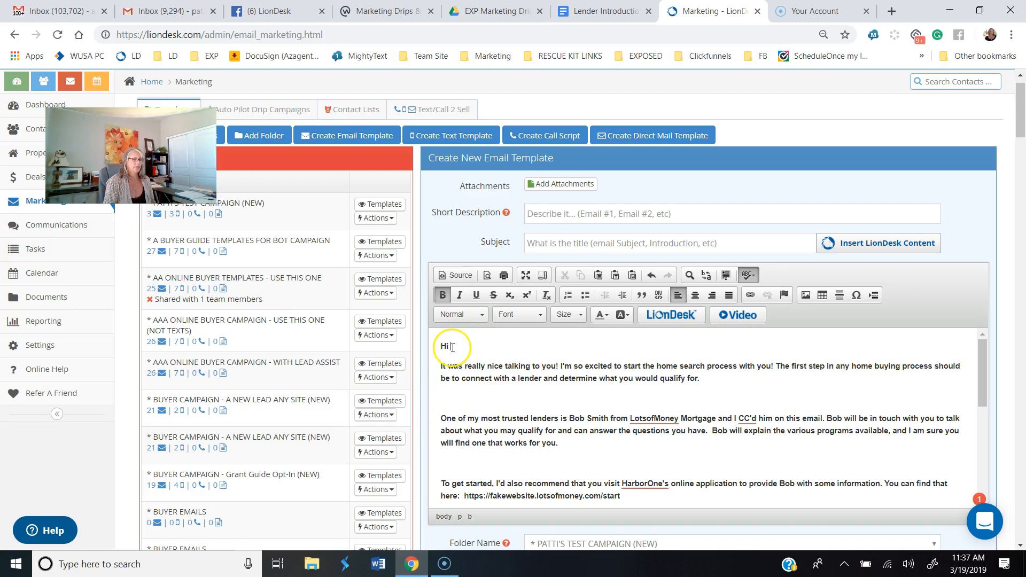
Step: Insert the Contact First Name LionDesk variable after "Hi" in the greeting and follow it with a comma
{"action": "left_click", "coordinate": [688, 318]}
{"action": "left_click", "coordinate": [447, 227]}
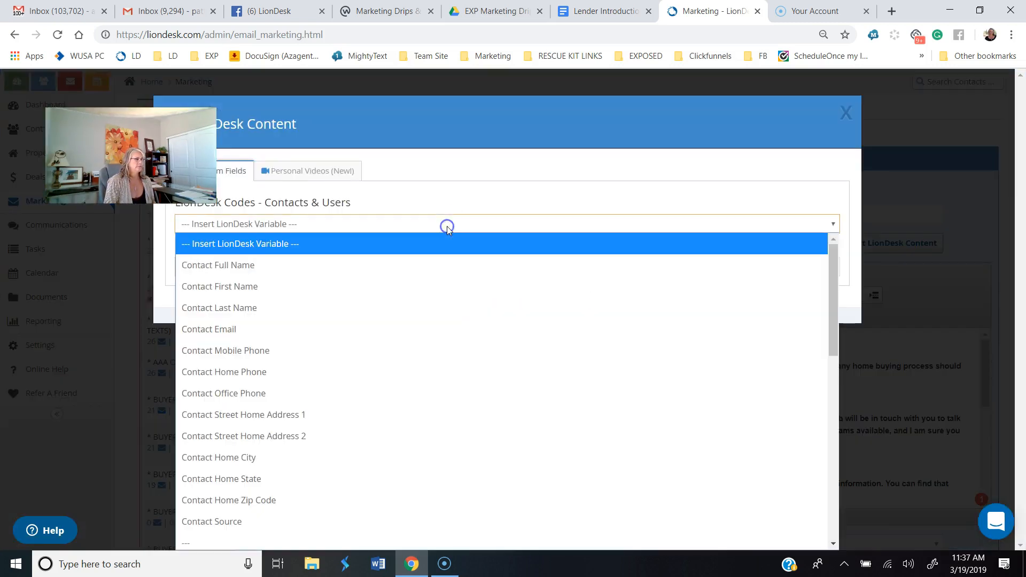
{"action": "left_click", "coordinate": [411, 289]}
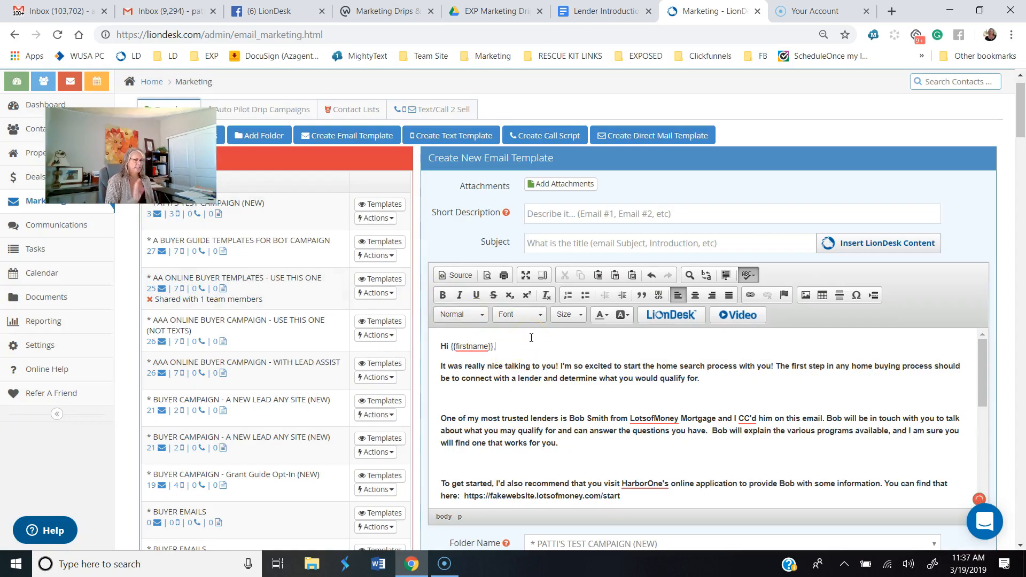
{"action": "scroll", "coordinate": [531, 338], "scroll_direction": "up", "scroll_amount": 1}
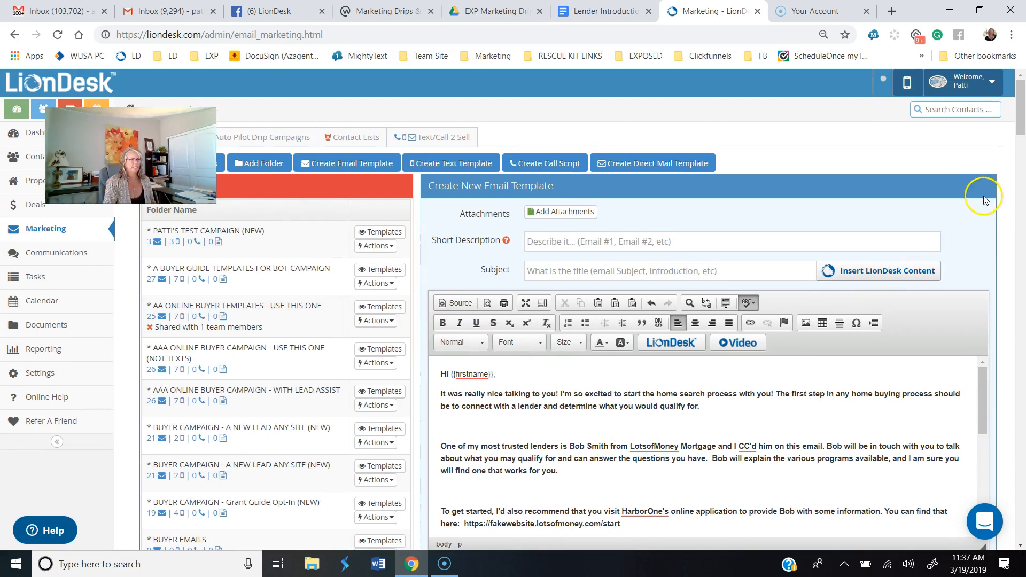
{"action": "scroll", "coordinate": [755, 347], "scroll_direction": "down", "scroll_amount": 3}
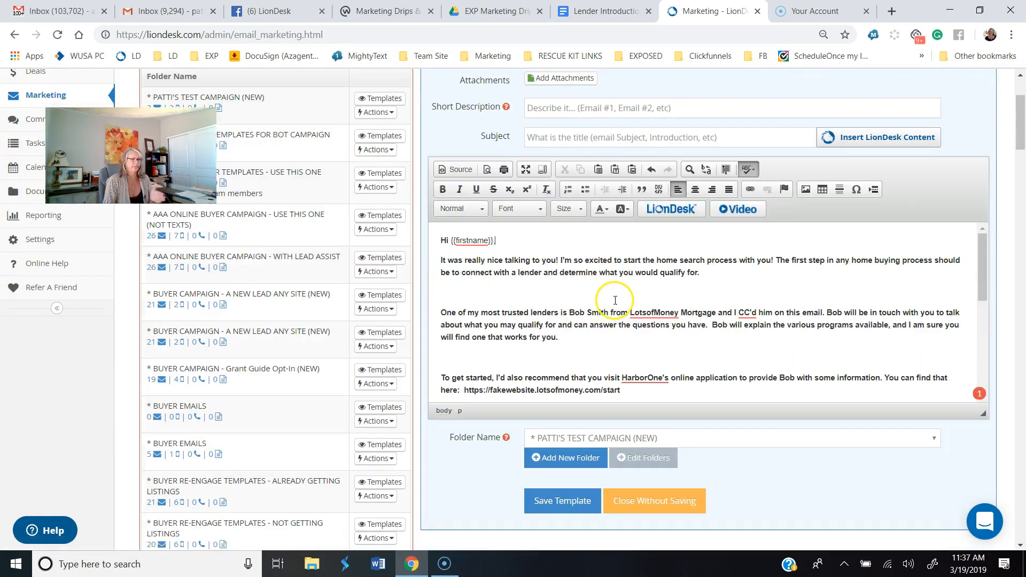
{"action": "type", "text": ","}
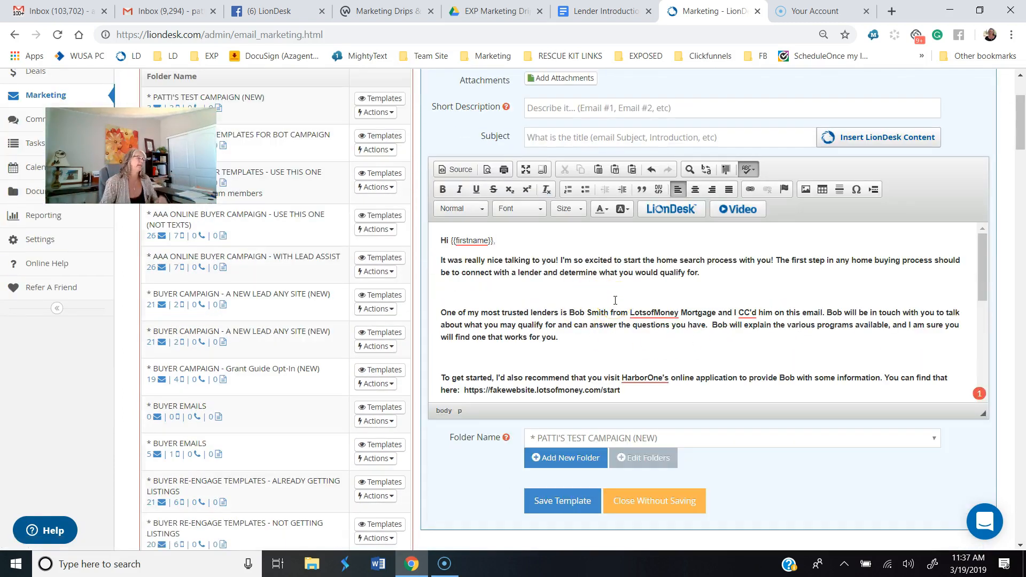
Step: Remove the blank line above the "One of my most trusted lenders is" paragraph and delete the sample lender's full name before "from"
{"action": "left_click", "coordinate": [573, 313]}
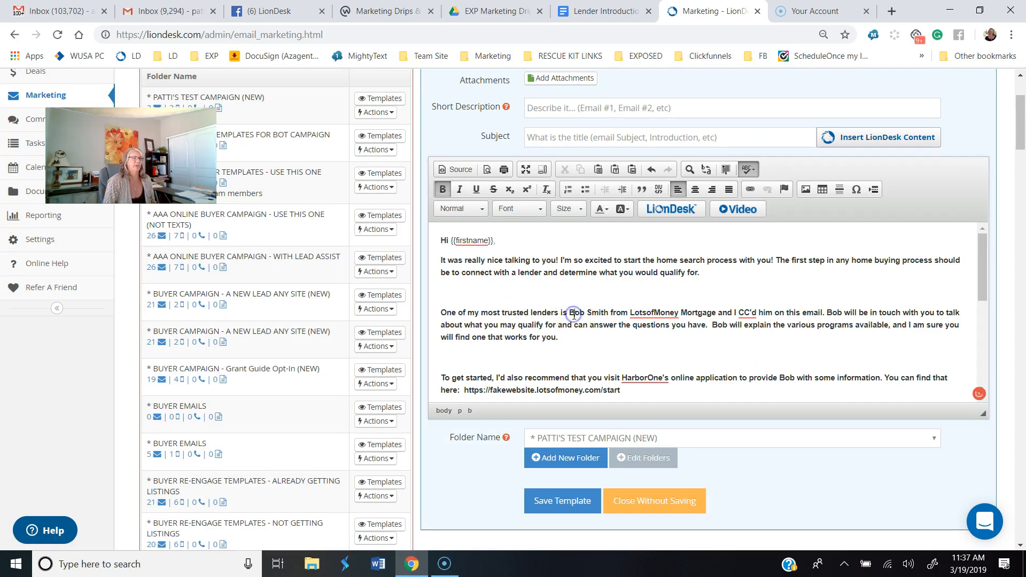
{"action": "key", "text": "Home"}
{"action": "key", "text": "BackSpace"}
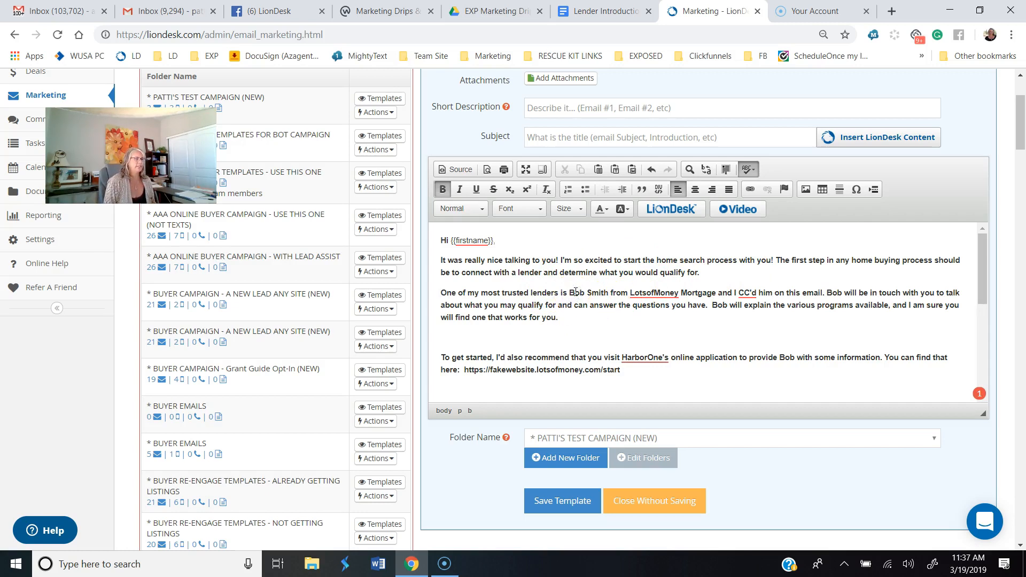
{"action": "key", "text": "Delete"}
{"action": "key", "text": "Delete"}
{"action": "key", "text": "Delete"}
{"action": "key", "text": "Delete"}
{"action": "key", "text": "Delete"}
{"action": "key", "text": "Delete"}
{"action": "key", "text": "Delete"}
{"action": "key", "text": "Delete"}
{"action": "key", "text": "Delete"}
{"action": "key", "text": "Delete"}
{"action": "key", "text": "Delete"}
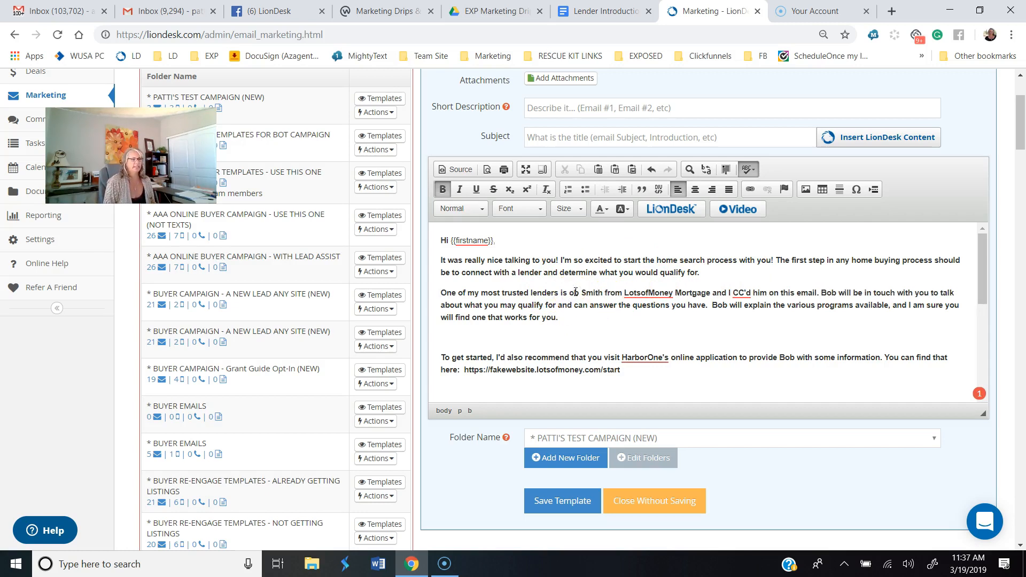
{"action": "type", "text": "f"}
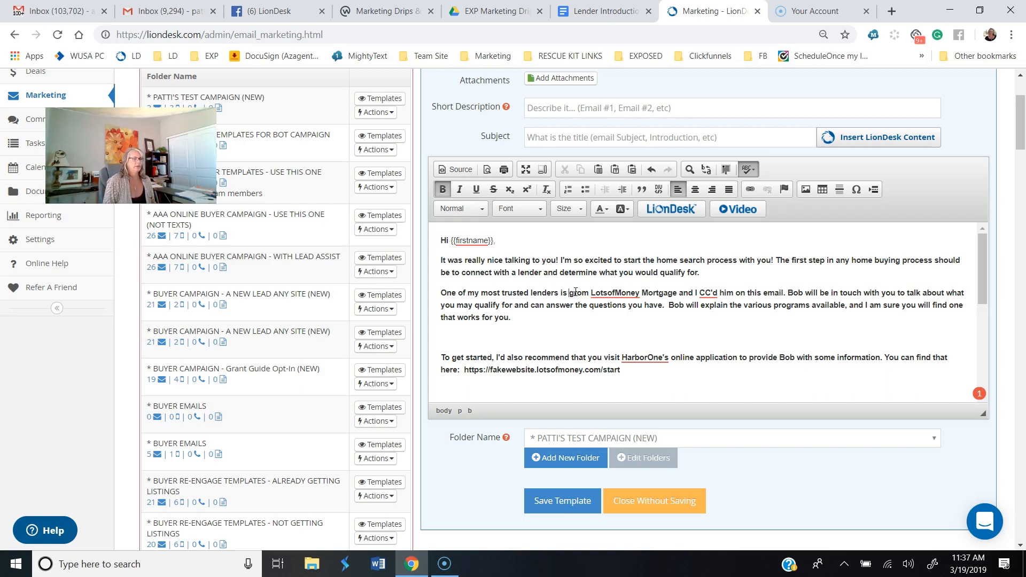
{"action": "key", "text": "BackSpace"}
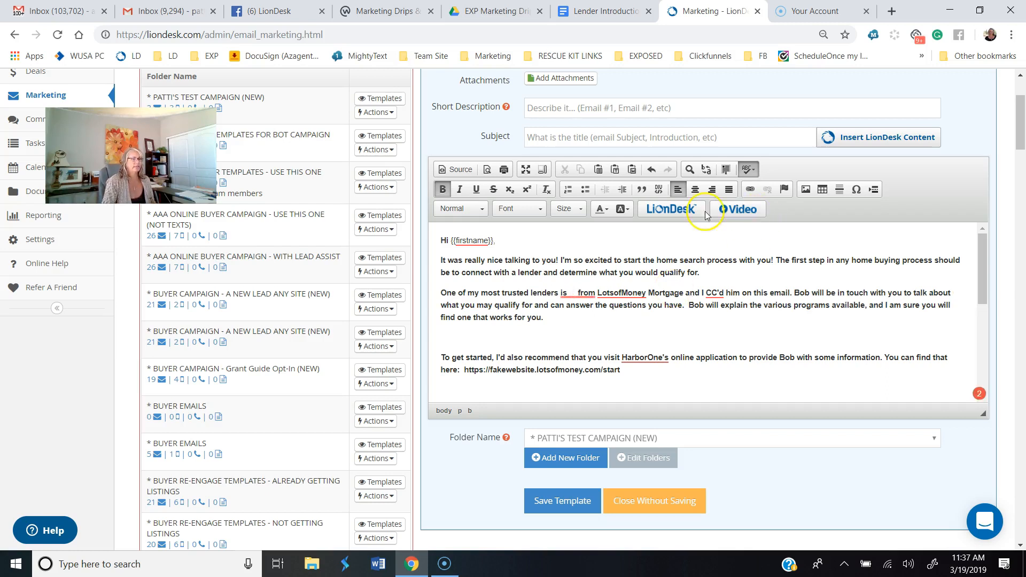
Step: Insert the Lender's First Name custom field after "One of my most trusted lenders is"
{"action": "mouse_move", "coordinate": [569, 292]}
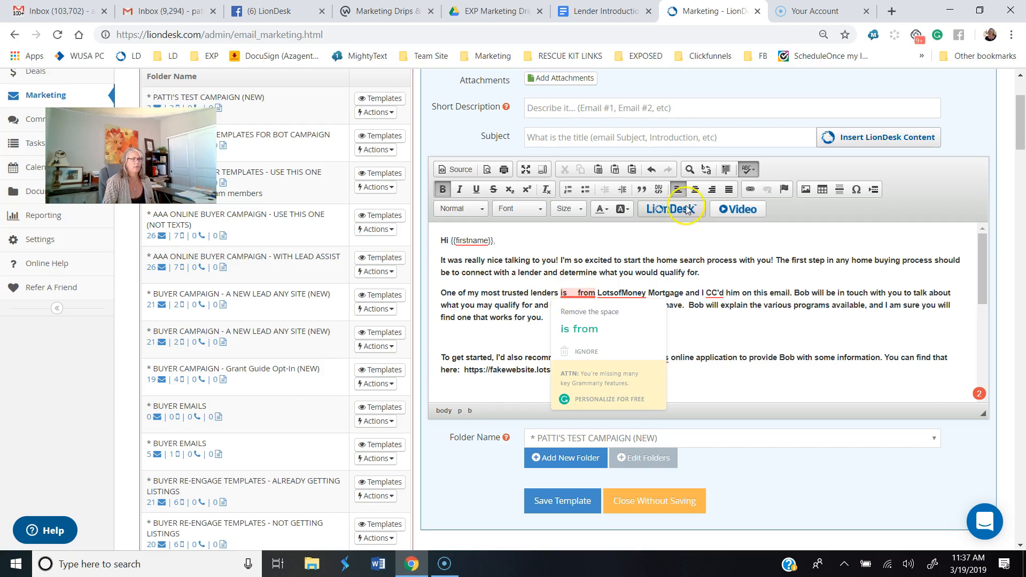
{"action": "left_click", "coordinate": [668, 212]}
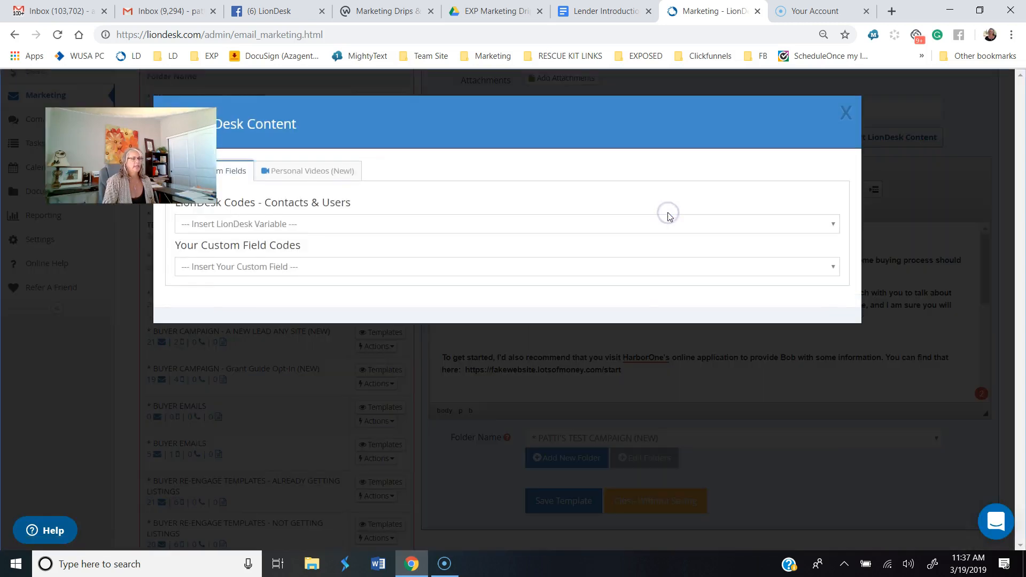
{"action": "left_click", "coordinate": [458, 228]}
{"action": "left_click_drag", "start_coordinate": [832, 286], "coordinate": [815, 424]}
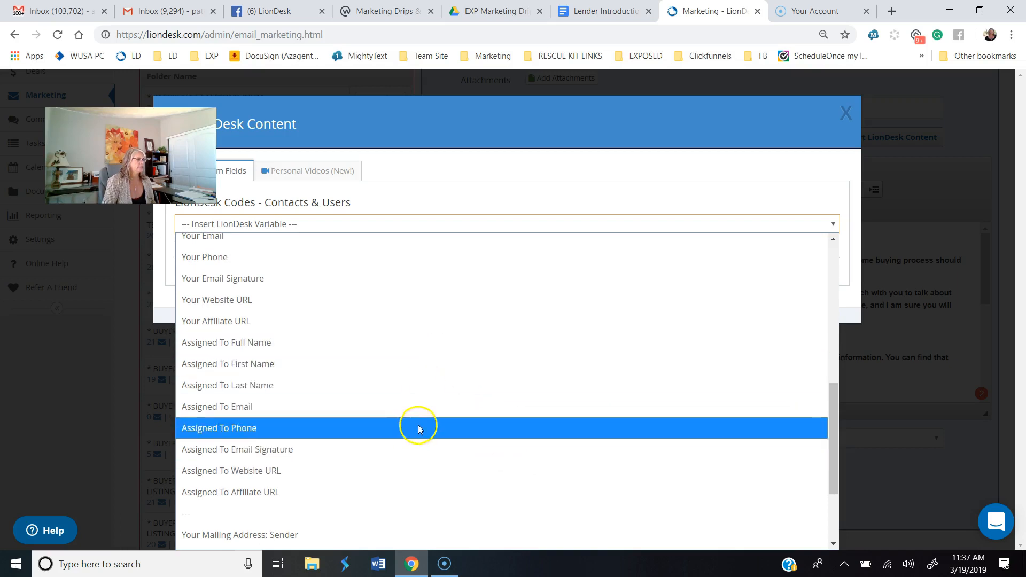
{"action": "left_click", "coordinate": [565, 160]}
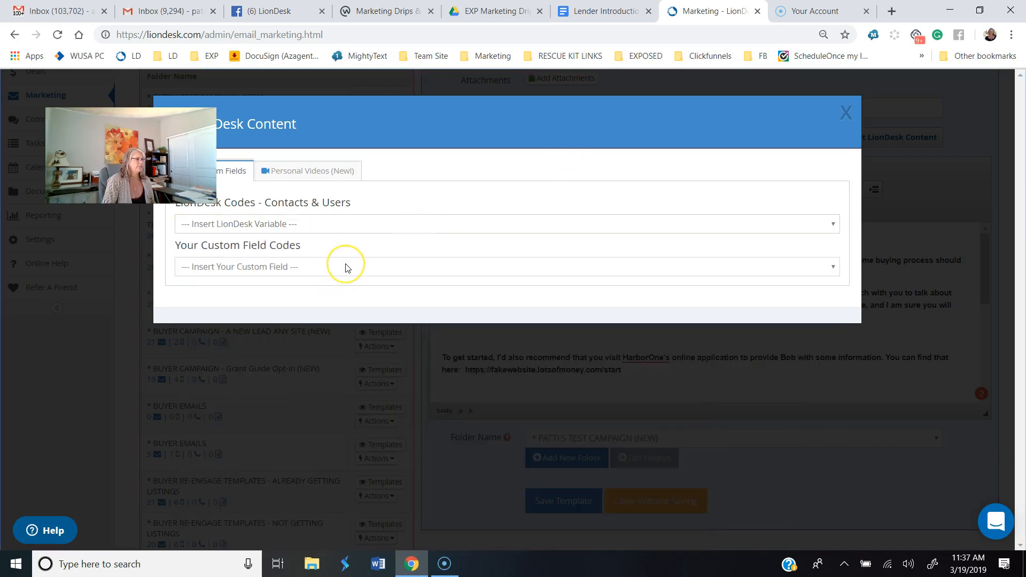
{"action": "left_click", "coordinate": [346, 267]}
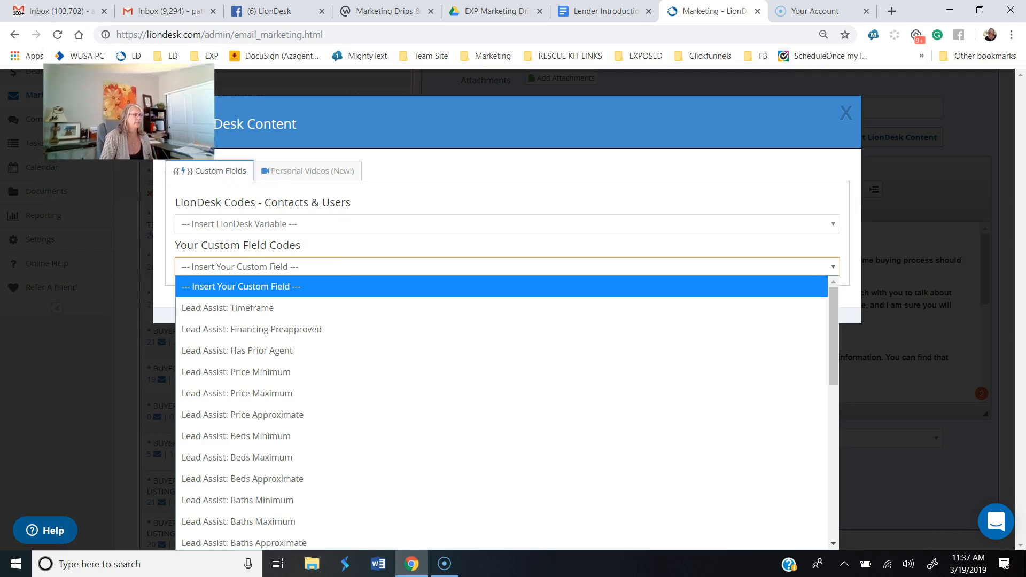
{"action": "scroll", "coordinate": [300, 428], "scroll_direction": "down", "scroll_amount": 10}
{"action": "scroll", "coordinate": [298, 430], "scroll_direction": "up", "scroll_amount": 3}
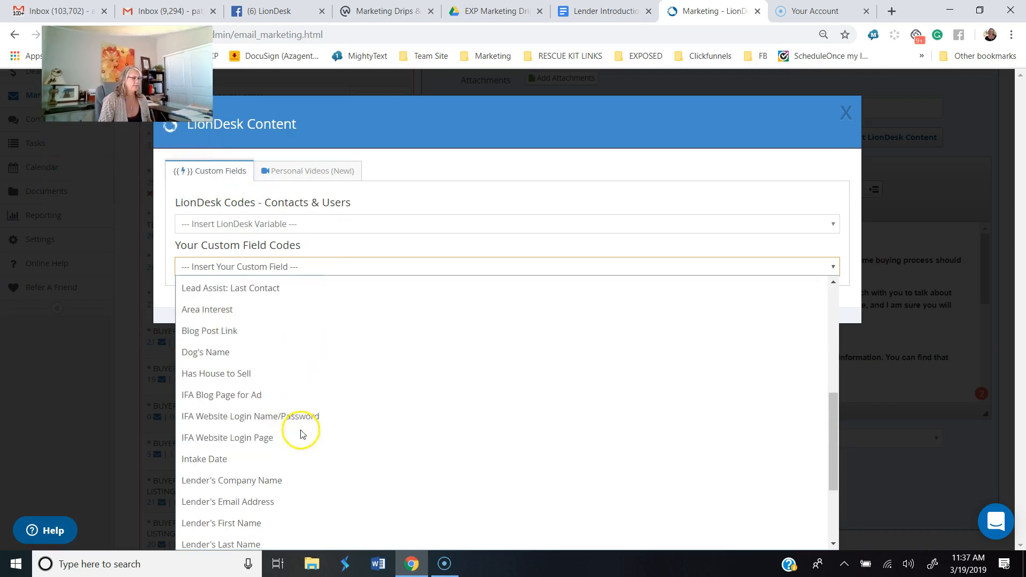
{"action": "scroll", "coordinate": [297, 446], "scroll_direction": "down", "scroll_amount": 3}
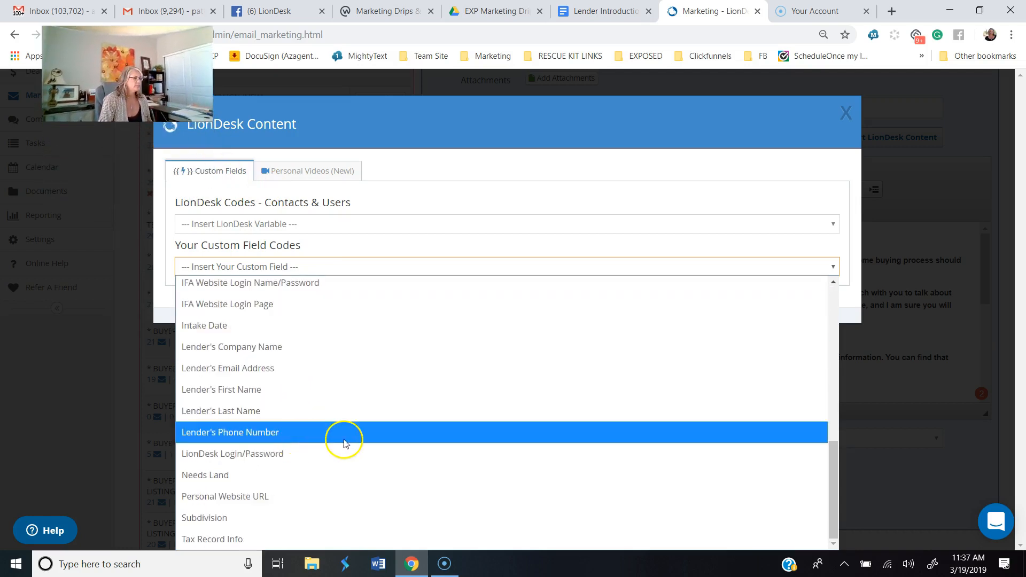
{"action": "left_click", "coordinate": [274, 394]}
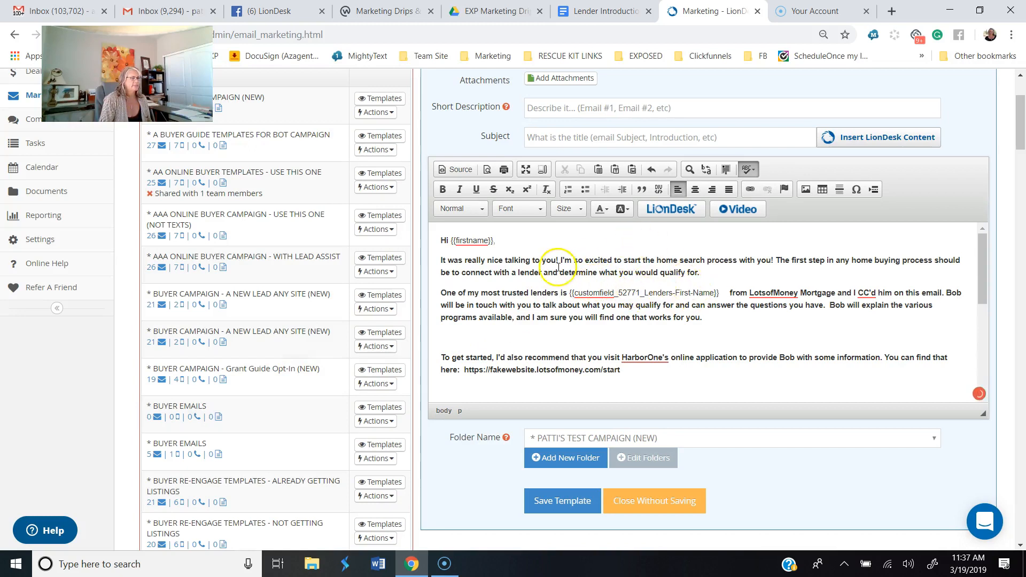
Step: Insert the Lender's Last Name custom field after the lender's first name field and remove the extra spaces before "from"
{"action": "left_click", "coordinate": [681, 208]}
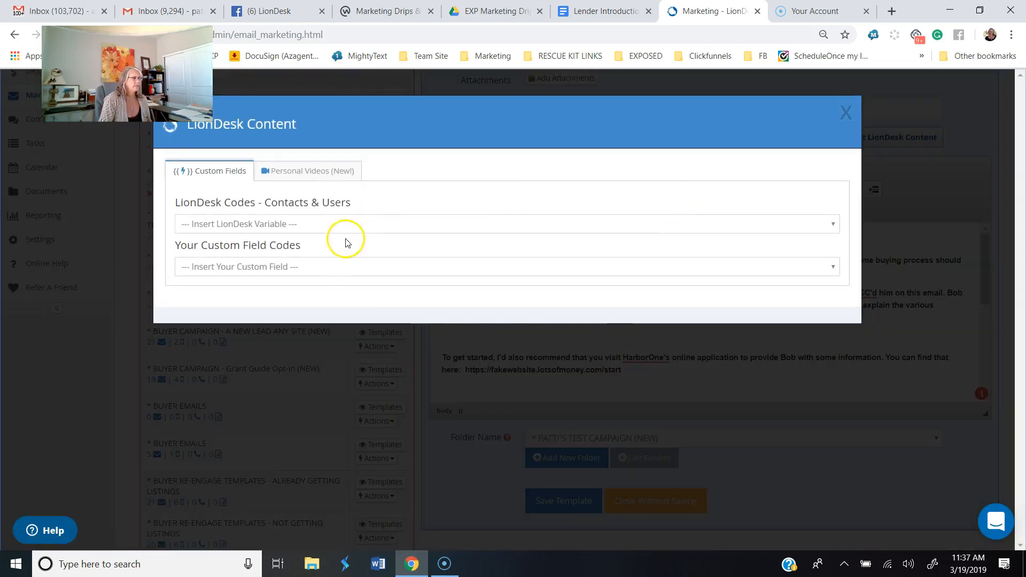
{"action": "left_click", "coordinate": [341, 267]}
{"action": "scroll", "coordinate": [316, 442], "scroll_direction": "down", "scroll_amount": 5}
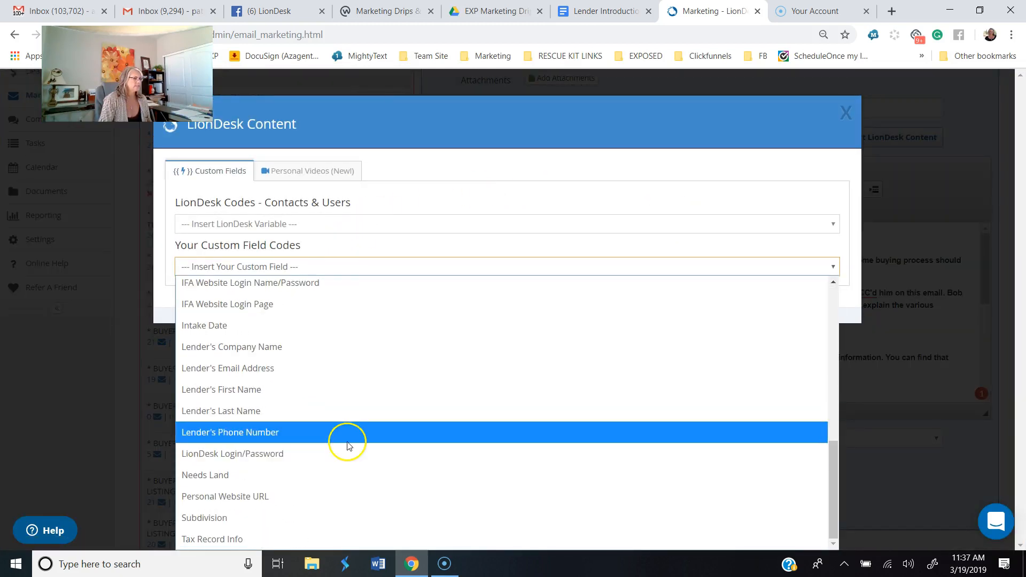
{"action": "left_click", "coordinate": [313, 410]}
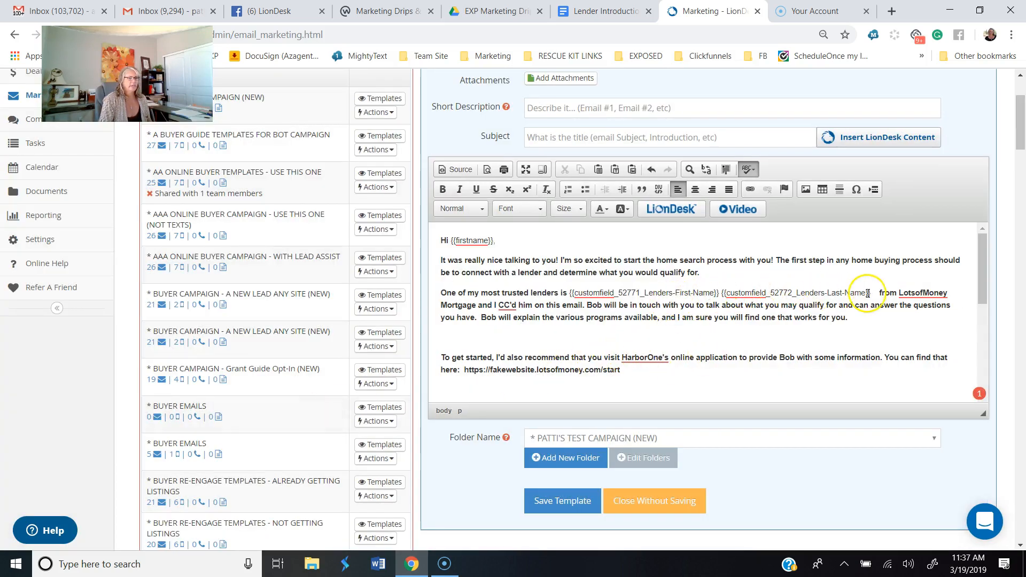
{"action": "key", "text": "Delete"}
{"action": "key", "text": "Delete"}
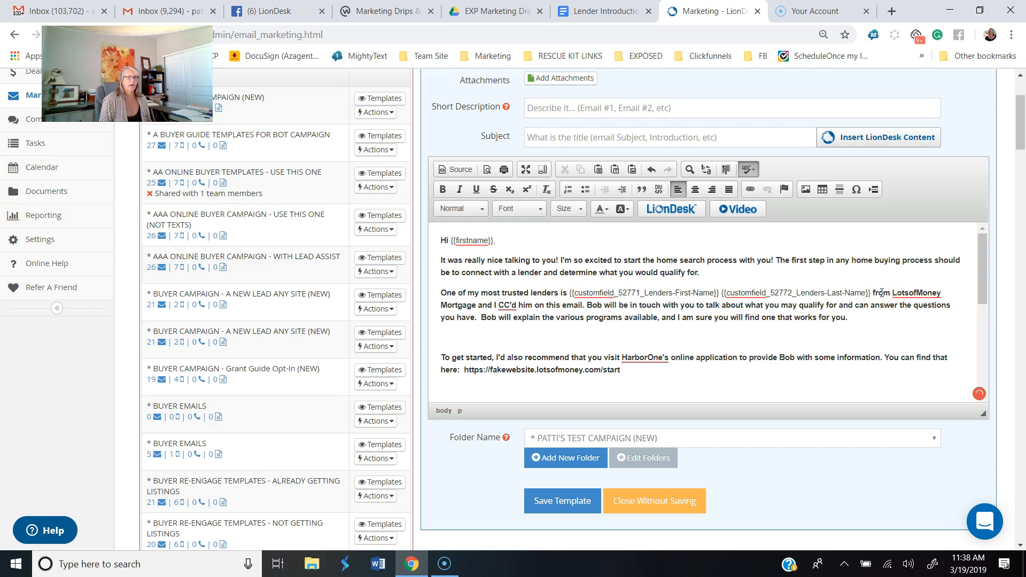
Step: Delete the sample company name "LotsofMoney Mortgage" after "from" in the trusted lender sentence
{"action": "left_click", "coordinate": [891, 292]}
{"action": "key", "text": "Delete"}
{"action": "key", "text": "Delete"}
{"action": "key", "text": "Delete"}
{"action": "key", "text": "Delete"}
{"action": "key", "text": "Delete"}
{"action": "key", "text": "Delete"}
{"action": "key", "text": "Delete"}
{"action": "key", "text": "Delete"}
{"action": "key", "text": "Delete"}
{"action": "key", "text": "Delete"}
{"action": "key", "text": "Delete"}
{"action": "key", "text": "Delete"}
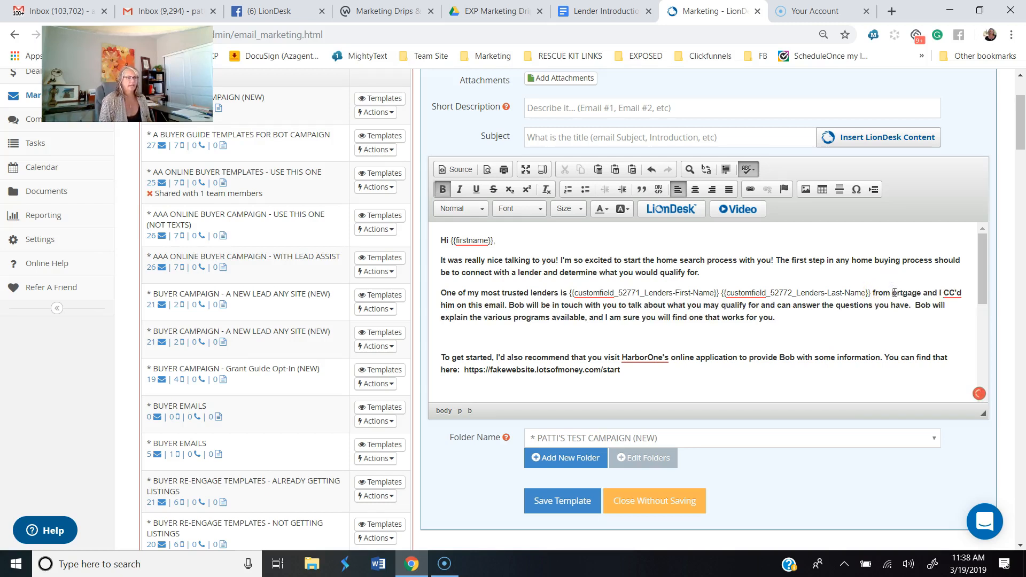
{"action": "key", "text": "Delete"}
{"action": "key", "text": "Delete"}
{"action": "key", "text": "Delete"}
{"action": "key", "text": "Delete"}
{"action": "key", "text": "Delete"}
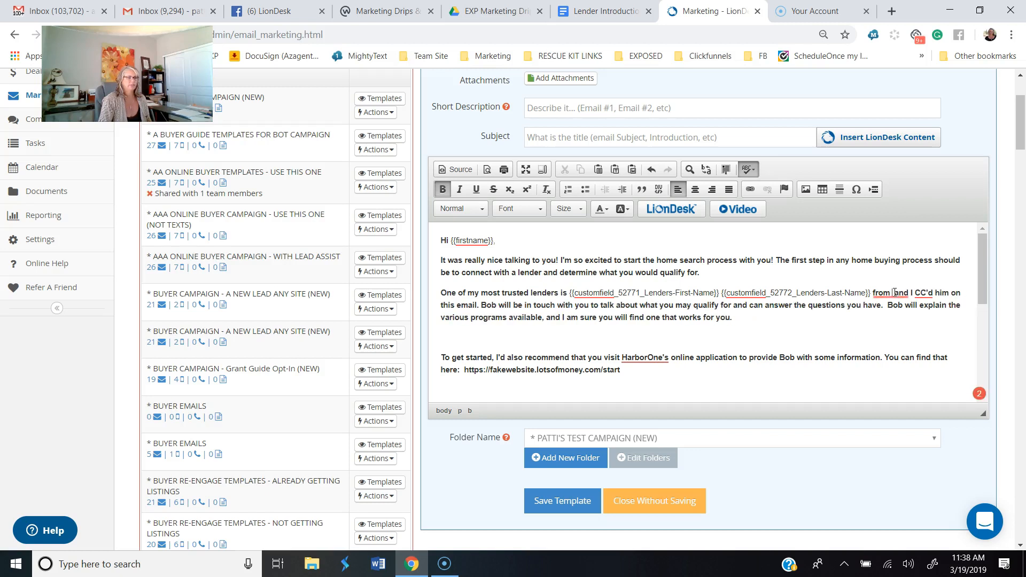
Step: Insert the Lender's Company Name custom field after "from" in the trusted lender sentence
{"action": "left_click", "coordinate": [681, 209]}
{"action": "left_click", "coordinate": [265, 266]}
{"action": "scroll", "coordinate": [304, 412], "scroll_direction": "down", "scroll_amount": 5}
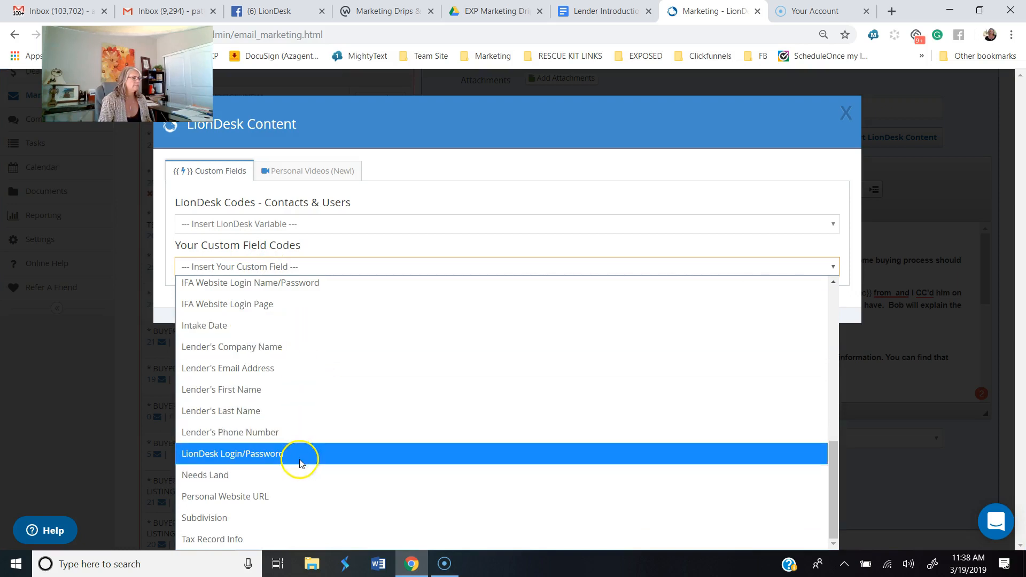
{"action": "left_click", "coordinate": [289, 348]}
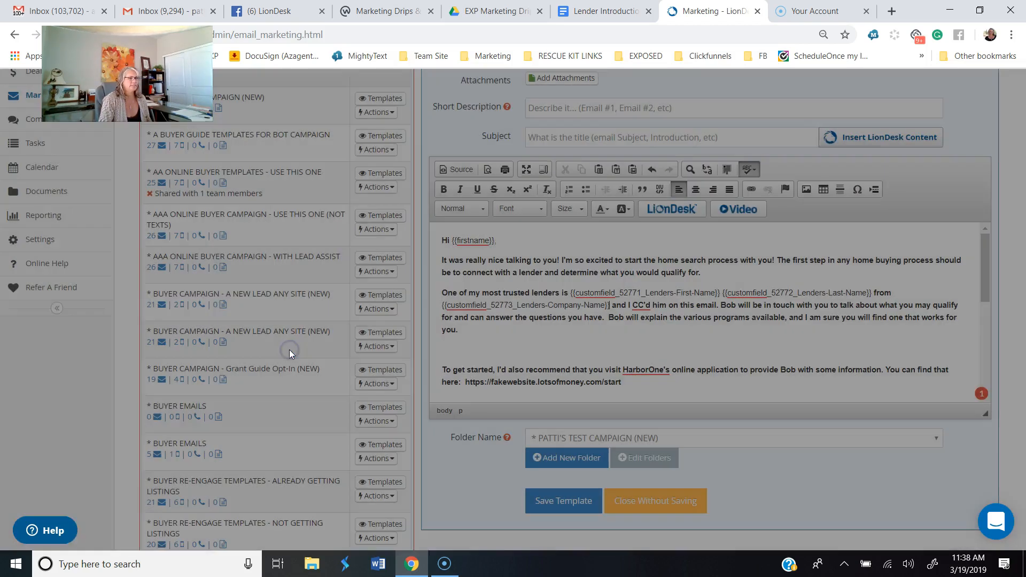
{"action": "left_click", "coordinate": [378, 333]}
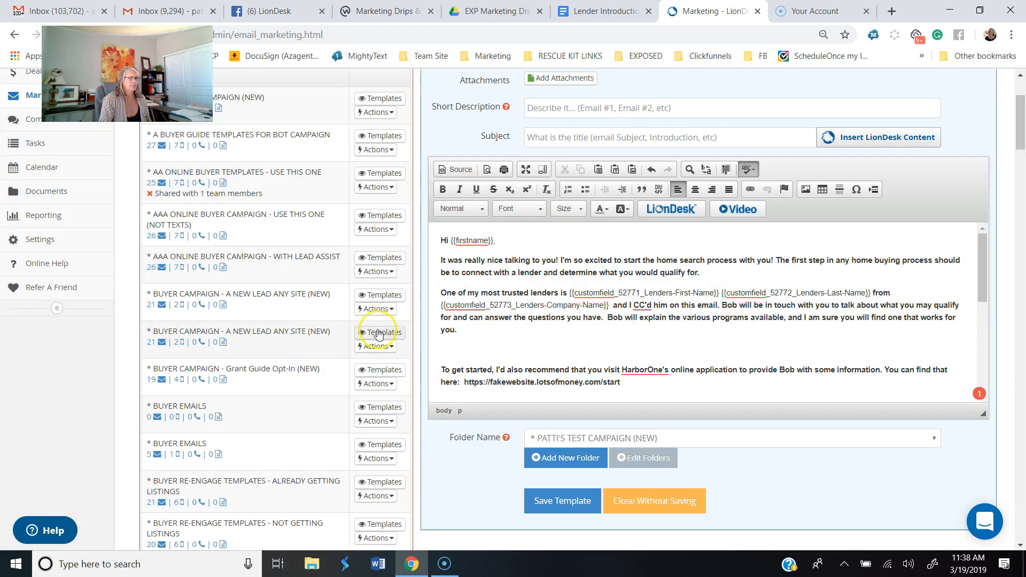
Step: Delete "and I CC'd him on this email" after the company name field and the sample lender's first name before "will be in touch"
{"action": "left_click", "coordinate": [651, 303]}
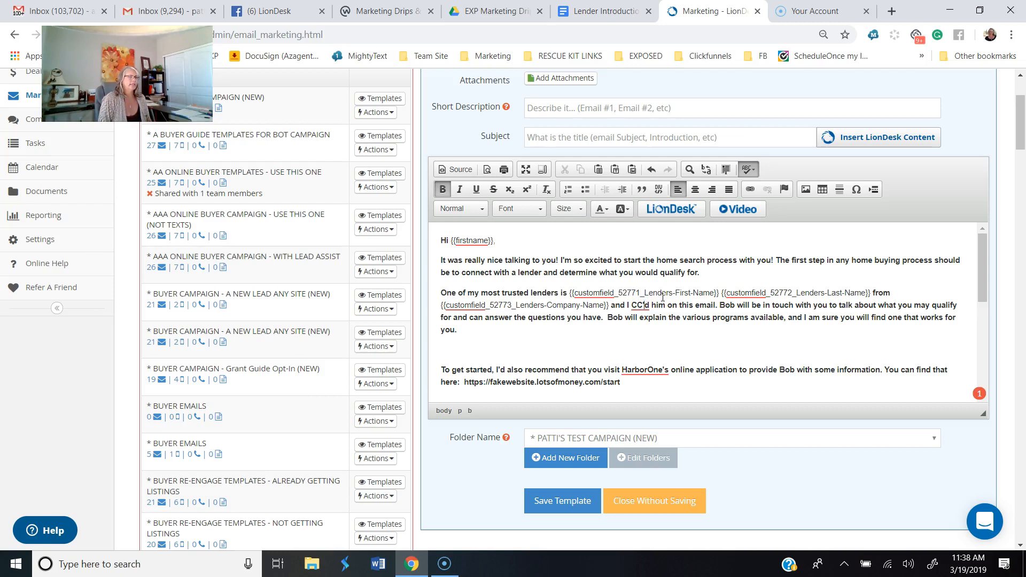
{"action": "key", "text": "Delete"}
{"action": "key", "text": "Delete"}
{"action": "key", "text": "Delete"}
{"action": "key", "text": "Delete"}
{"action": "key", "text": "Delete"}
{"action": "key", "text": "Delete"}
{"action": "key", "text": "Delete"}
{"action": "key", "text": "Delete"}
{"action": "key", "text": "Delete"}
{"action": "key", "text": "Delete"}
{"action": "key", "text": "Delete"}
{"action": "key", "text": "Delete"}
{"action": "key", "text": "Delete"}
{"action": "key", "text": "Delete"}
{"action": "key", "text": "Delete"}
{"action": "key", "text": "Delete"}
{"action": "key", "text": "Delete"}
{"action": "key", "text": "Delete"}
{"action": "key", "text": "Delete"}
{"action": "key", "text": "Delete"}
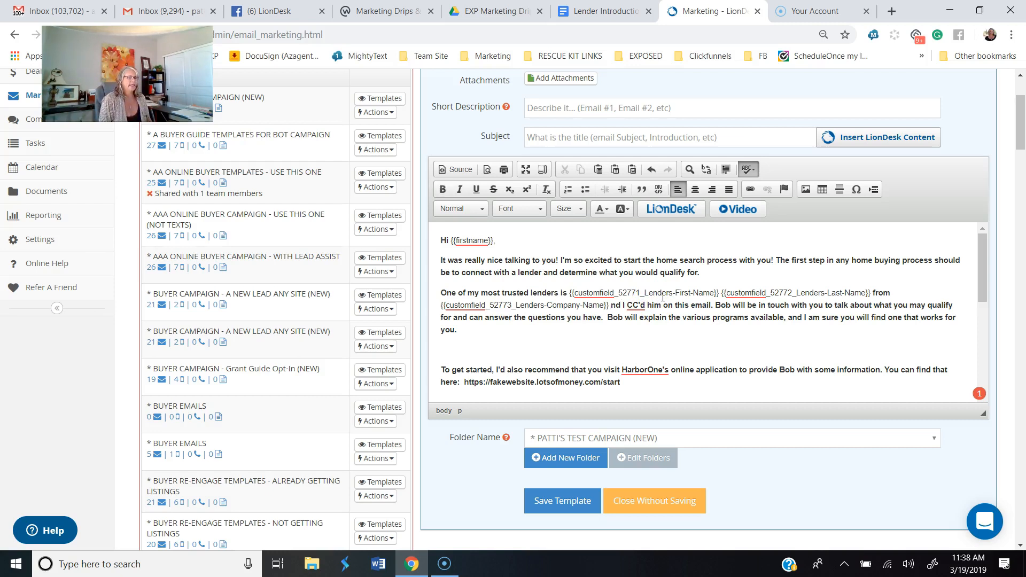
{"action": "key", "text": "Delete"}
{"action": "key", "text": "Delete"}
{"action": "key", "text": "Delete"}
{"action": "key", "text": "Delete"}
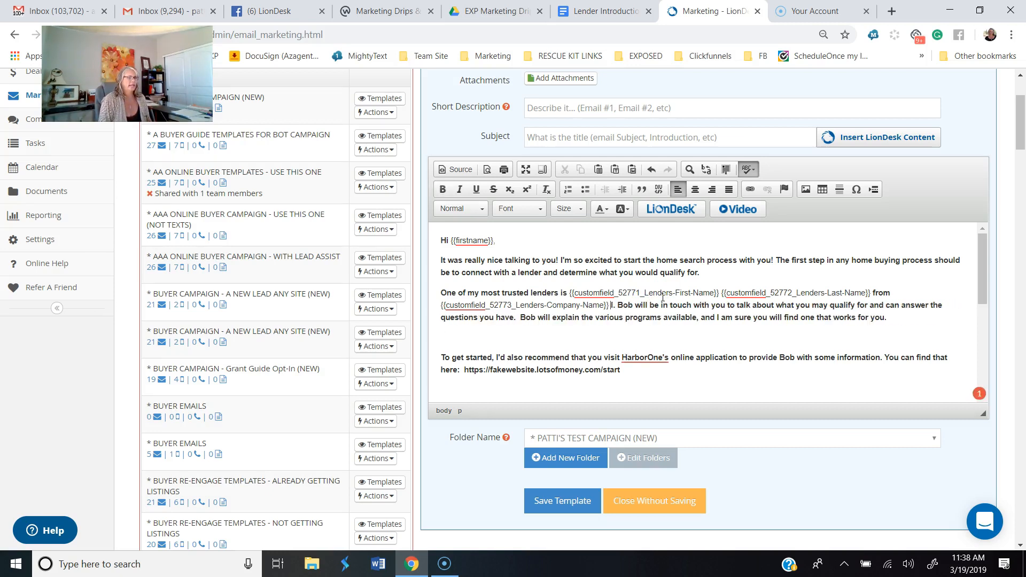
{"action": "left_click", "coordinate": [612, 306]}
{"action": "key", "text": "Delete"}
{"action": "key", "text": "Delete"}
{"action": "key", "text": "Delete"}
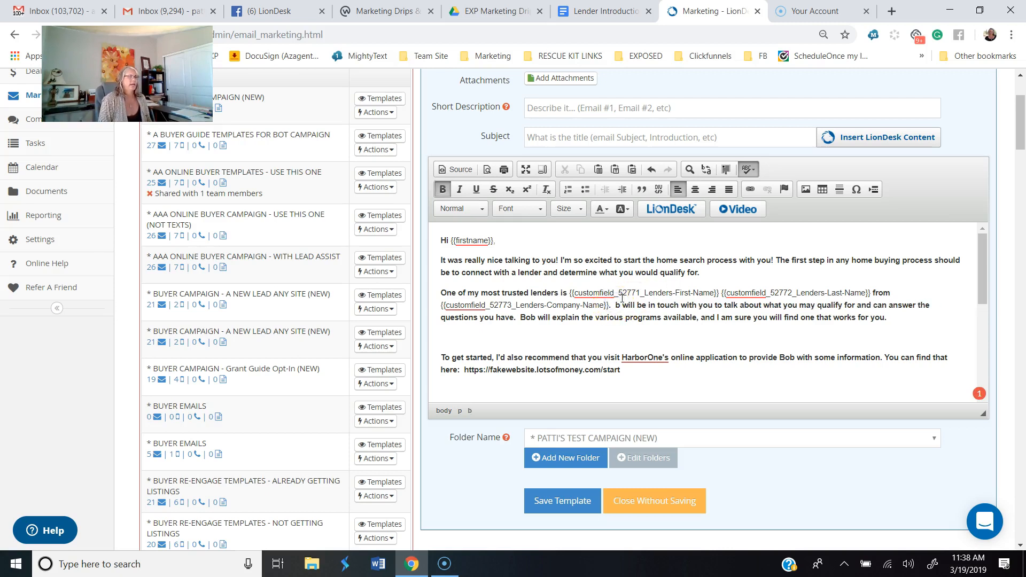
Step: Insert the Lender's First Name custom field before "will be in touch with you"
{"action": "left_click", "coordinate": [671, 208]}
{"action": "left_click", "coordinate": [361, 224]}
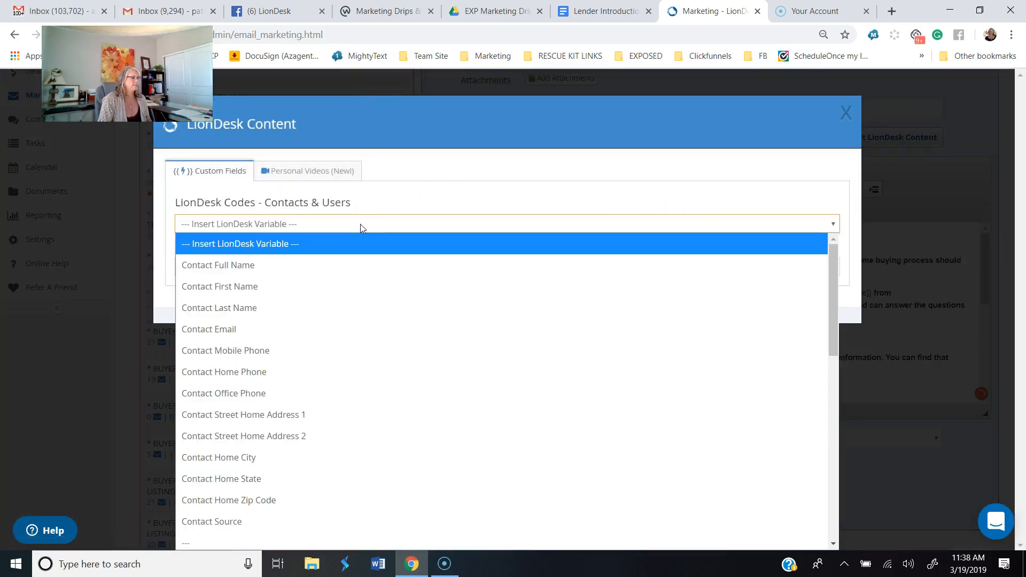
{"action": "left_click", "coordinate": [423, 188]}
{"action": "left_click", "coordinate": [354, 266]}
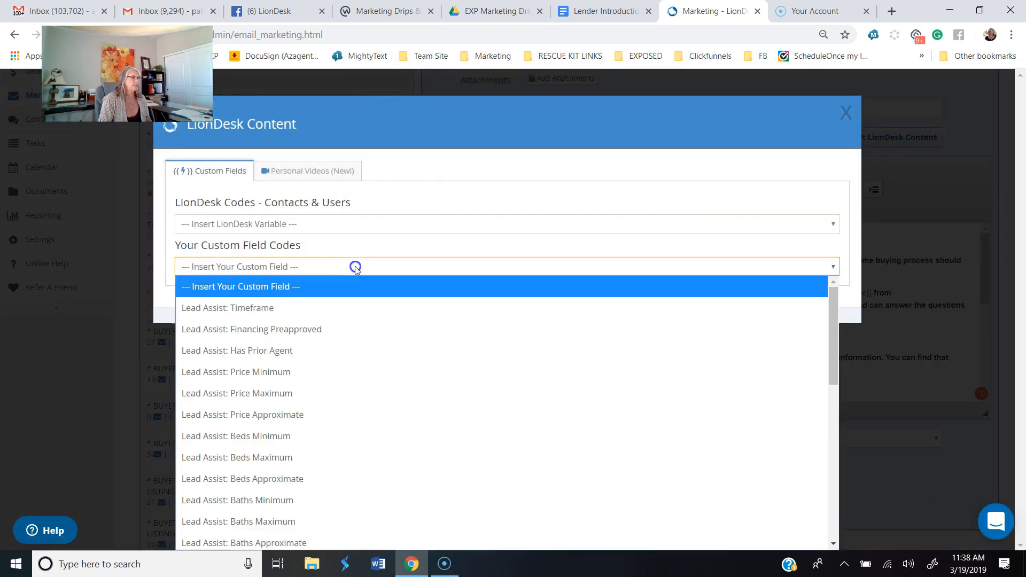
{"action": "scroll", "coordinate": [394, 454], "scroll_direction": "down", "scroll_amount": 8}
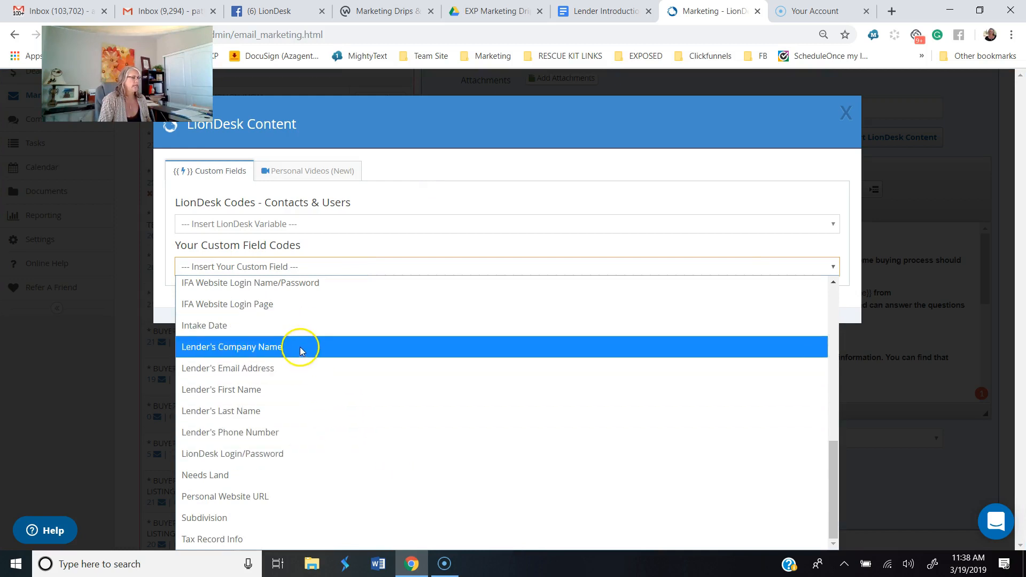
{"action": "left_click", "coordinate": [296, 383]}
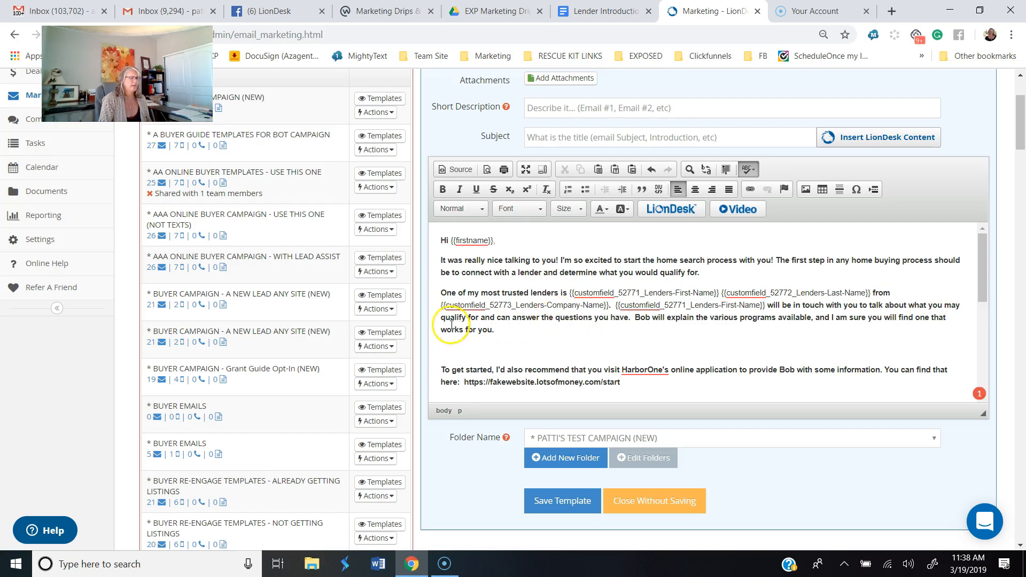
Step: Delete the sample lender's first name before "will explain the various programs available"
{"action": "left_click", "coordinate": [634, 320]}
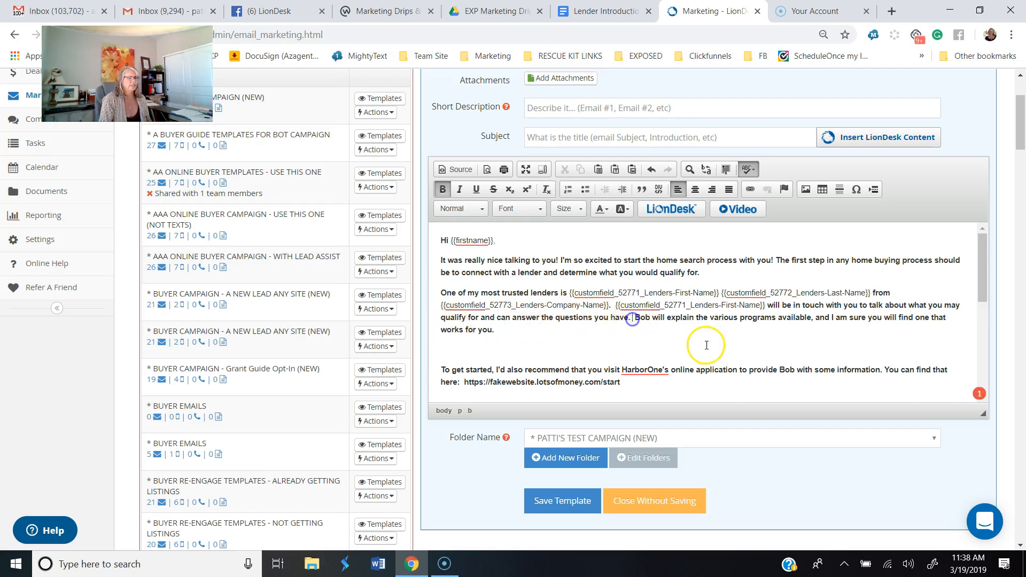
{"action": "left_click", "coordinate": [633, 320]}
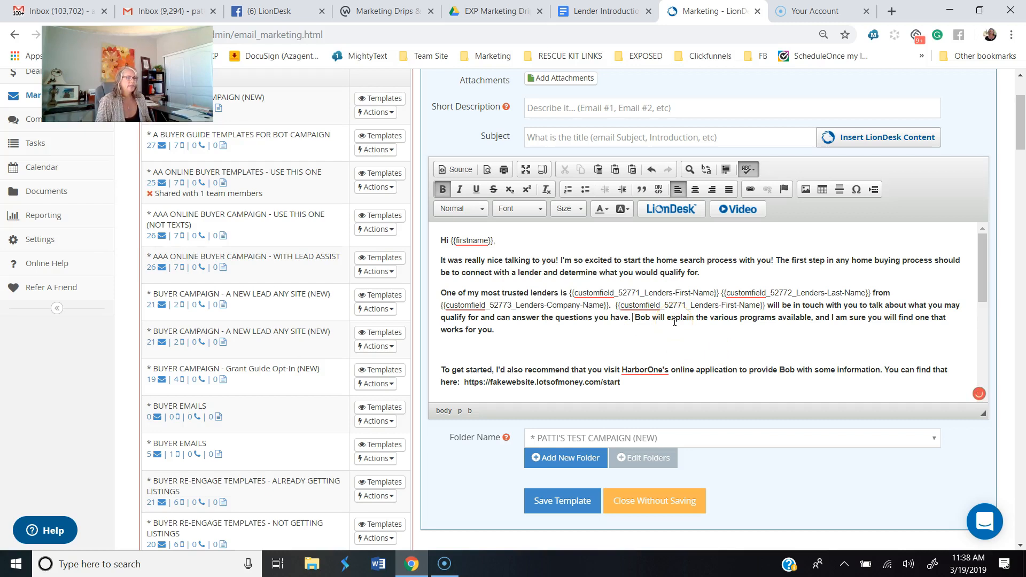
{"action": "key", "text": "Delete"}
{"action": "key", "text": "Delete"}
{"action": "key", "text": "Delete"}
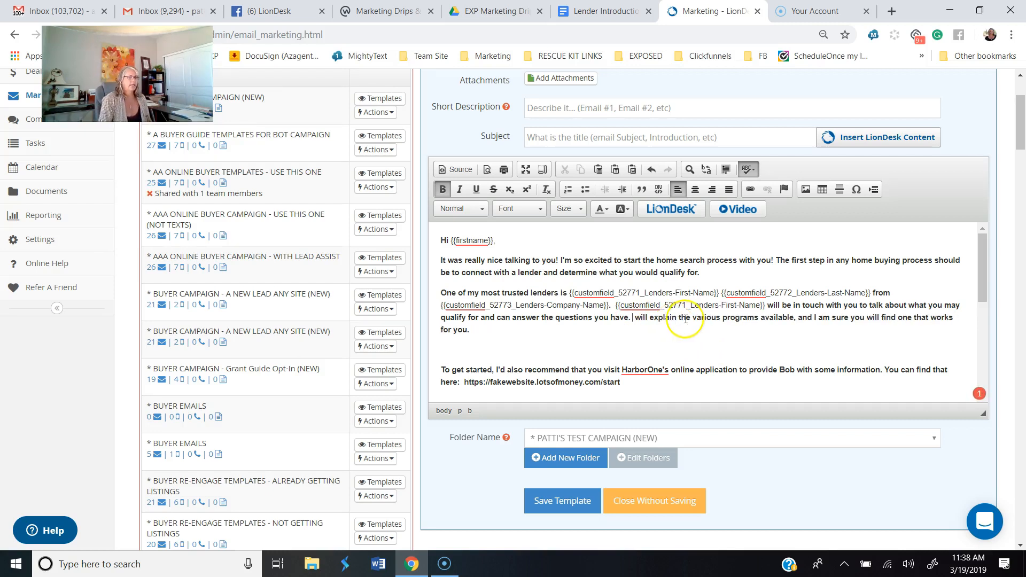
Step: Copy the Lender's First Name placeholder from before "will be in touch" and paste it before "will explain the various programs"
{"action": "left_click_drag", "start_coordinate": [615, 306], "coordinate": [755, 307]}
{"action": "right_click", "coordinate": [754, 306]}
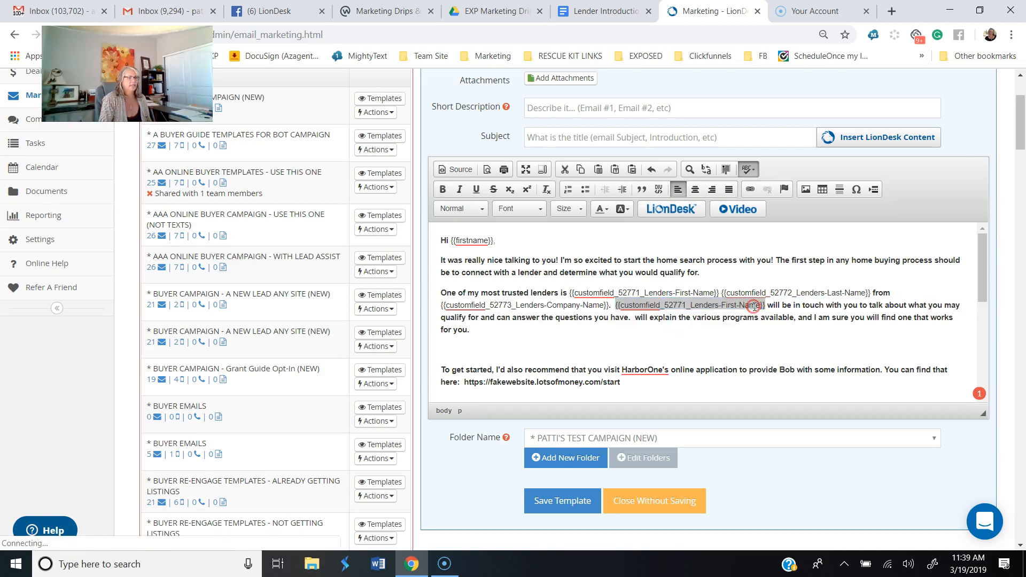
{"action": "left_click", "coordinate": [782, 328]}
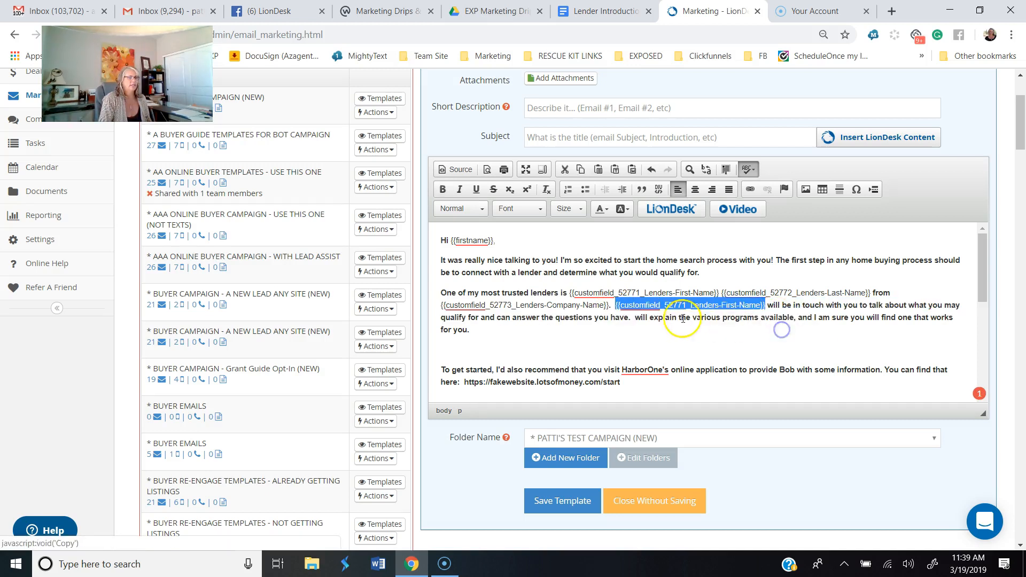
{"action": "left_click", "coordinate": [634, 316]}
{"action": "right_click", "coordinate": [634, 317]}
{"action": "left_click", "coordinate": [654, 324]}
{"action": "key", "text": "ctrl+v"}
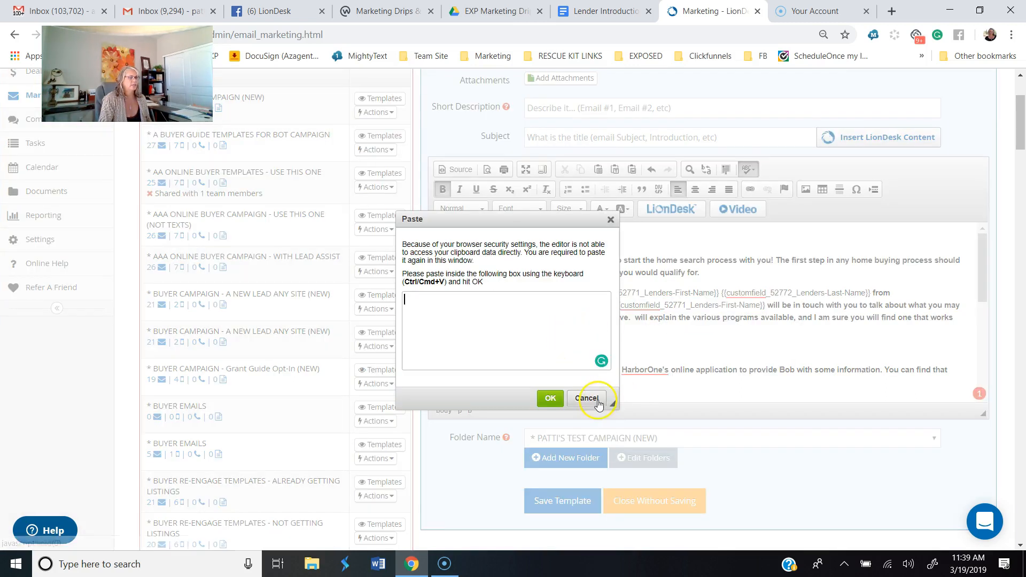
{"action": "key", "text": "Return"}
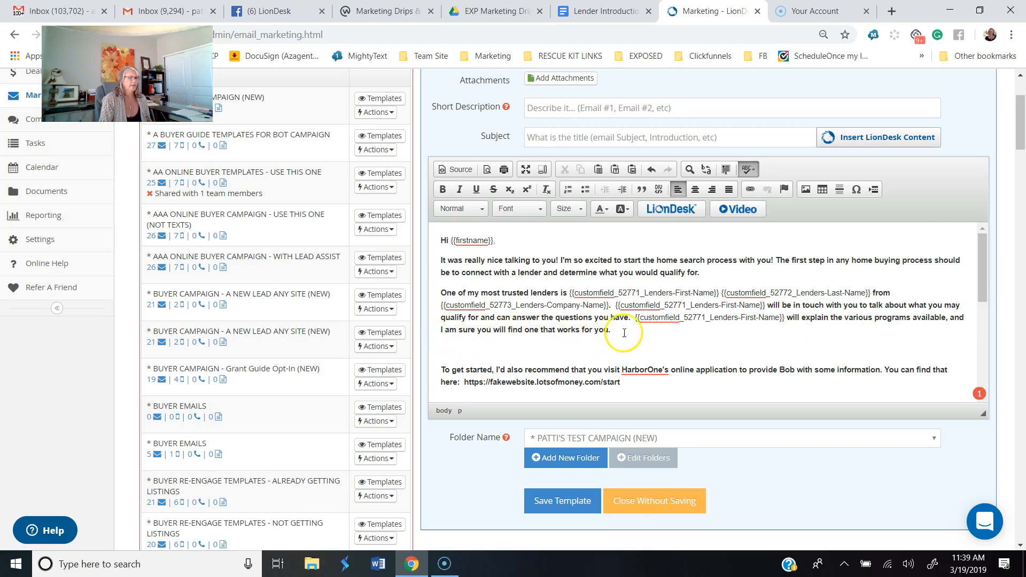
Step: Delete the "To get started" online application paragraph and the blank lines around it and after the "I look forward to working with you!" sentence
{"action": "left_click", "coordinate": [502, 346]}
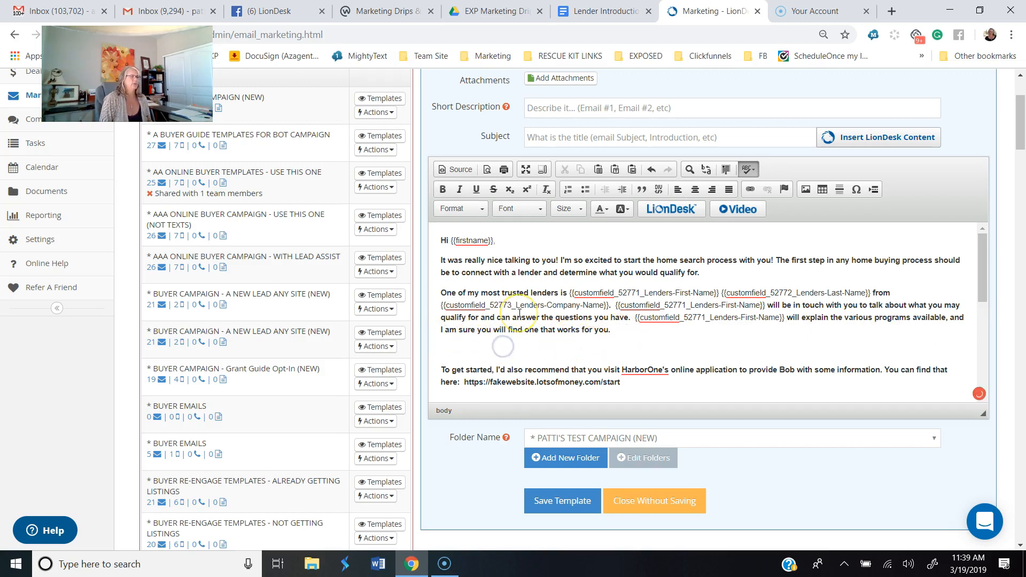
{"action": "key", "text": "Delete"}
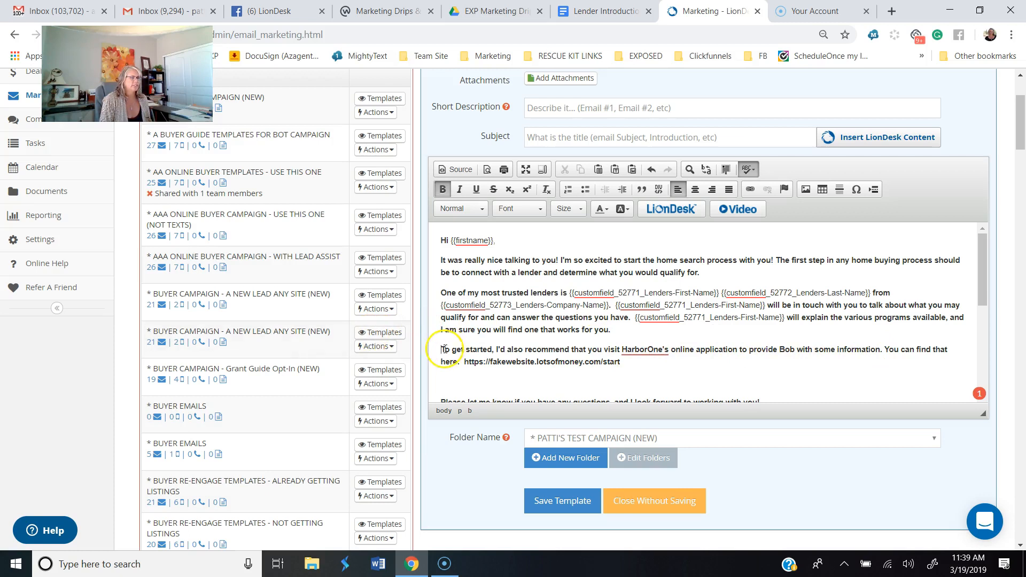
{"action": "left_click_drag", "start_coordinate": [442, 350], "coordinate": [643, 373]}
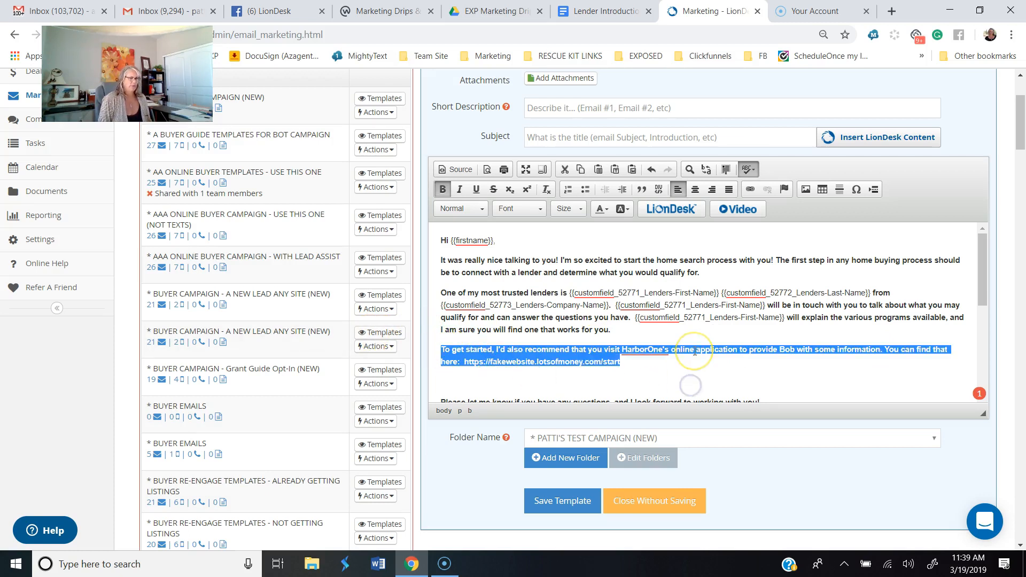
{"action": "key", "text": "BackSpace"}
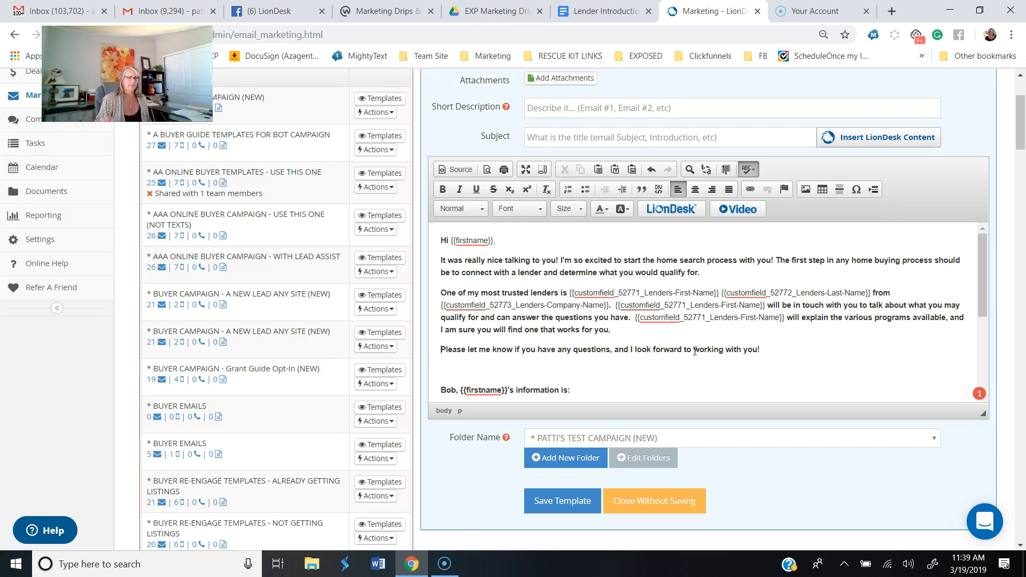
{"action": "left_click", "coordinate": [464, 369]}
{"action": "key", "text": "Delete"}
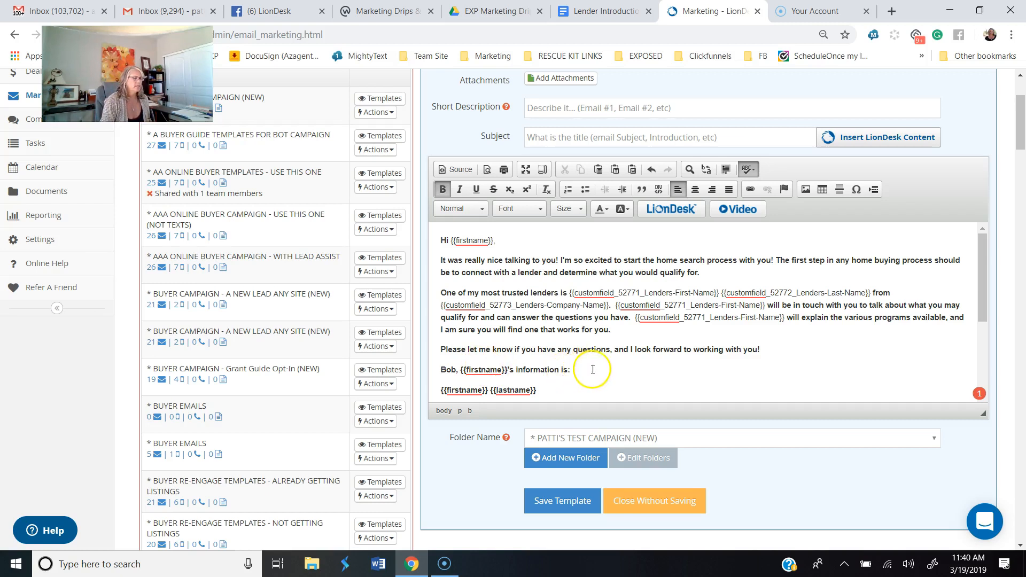
Step: Delete the sample lender's first name and the {{firstname}}'s placeholder before "information is:"
{"action": "double_click", "coordinate": [453, 369]}
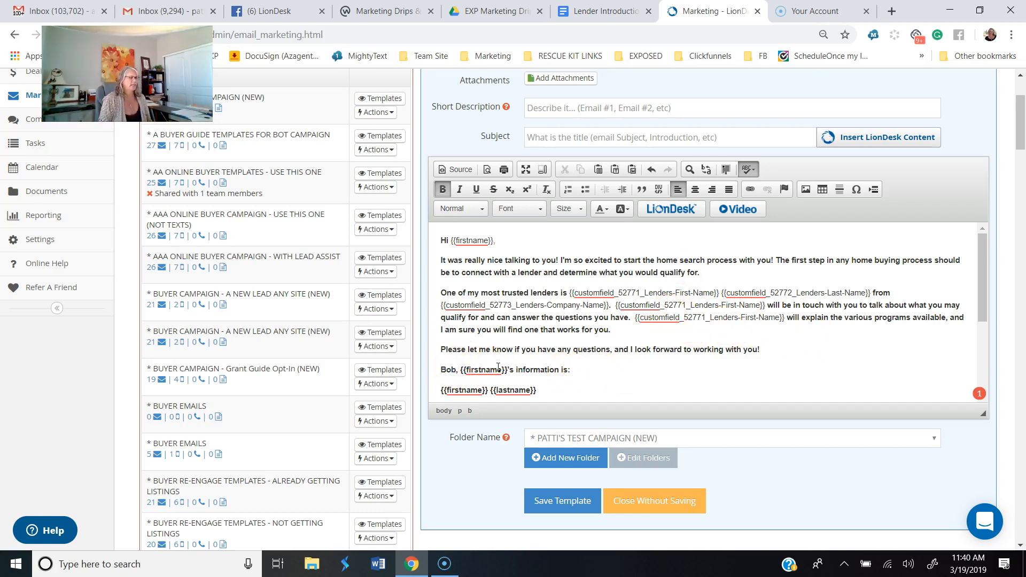
{"action": "key", "text": "Delete"}
{"action": "key", "text": "Delete"}
{"action": "key", "text": "Delete"}
{"action": "key", "text": "Delete"}
{"action": "key", "text": "Delete"}
{"action": "key", "text": "Delete"}
{"action": "key", "text": "Delete"}
{"action": "key", "text": "Delete"}
{"action": "key", "text": "Delete"}
{"action": "key", "text": "Delete"}
{"action": "key", "text": "Delete"}
{"action": "key", "text": "Delete"}
{"action": "key", "text": "Delete"}
{"action": "key", "text": "Delete"}
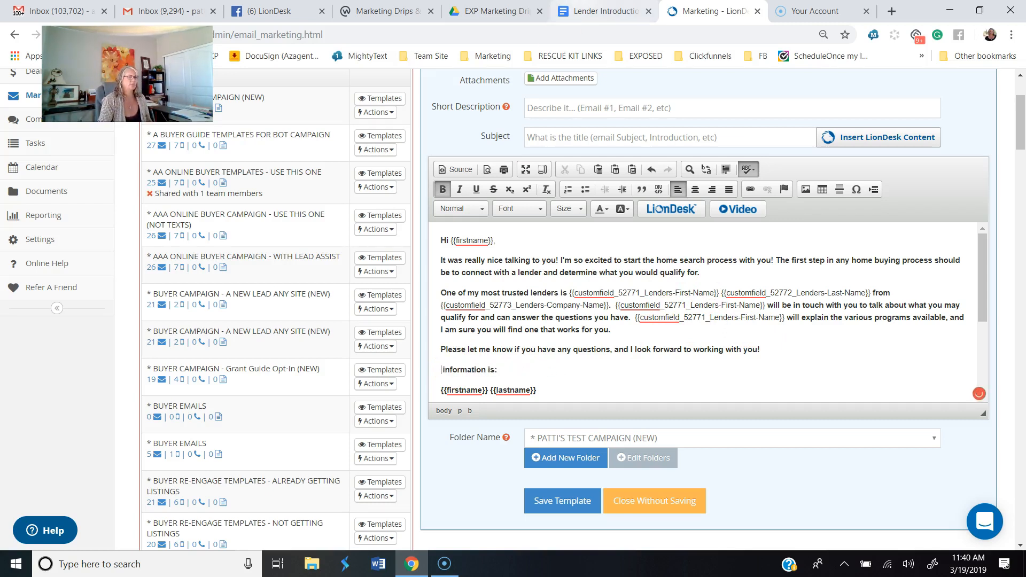
Step: Insert the Lender's First Name custom field followed by 's before "information is:"
{"action": "left_click", "coordinate": [664, 210]}
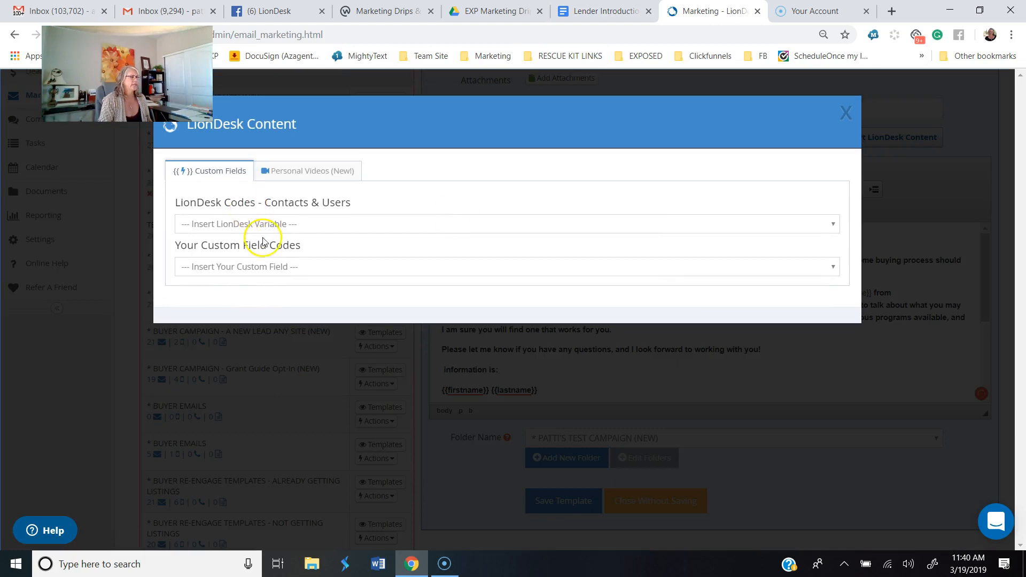
{"action": "left_click", "coordinate": [271, 266]}
{"action": "scroll", "coordinate": [334, 470], "scroll_direction": "down", "scroll_amount": 5}
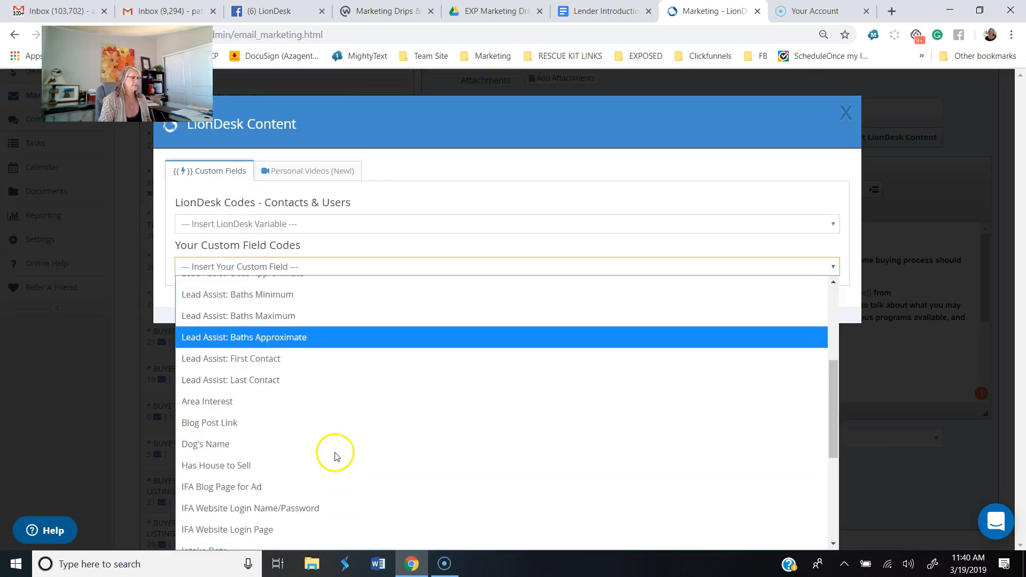
{"action": "scroll", "coordinate": [339, 443], "scroll_direction": "up", "scroll_amount": 3}
{"action": "scroll", "coordinate": [346, 443], "scroll_direction": "down", "scroll_amount": 5}
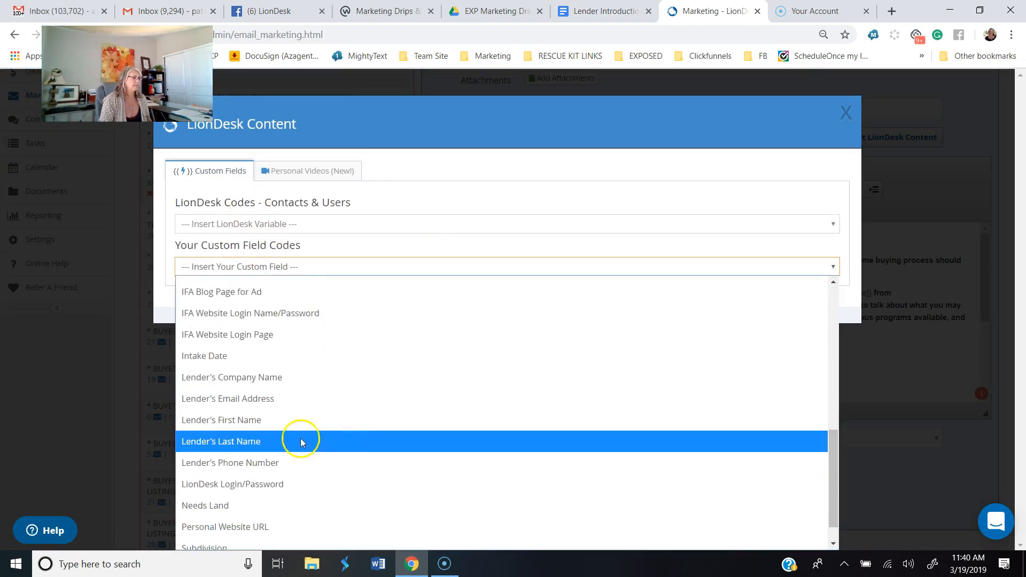
{"action": "left_click", "coordinate": [247, 421]}
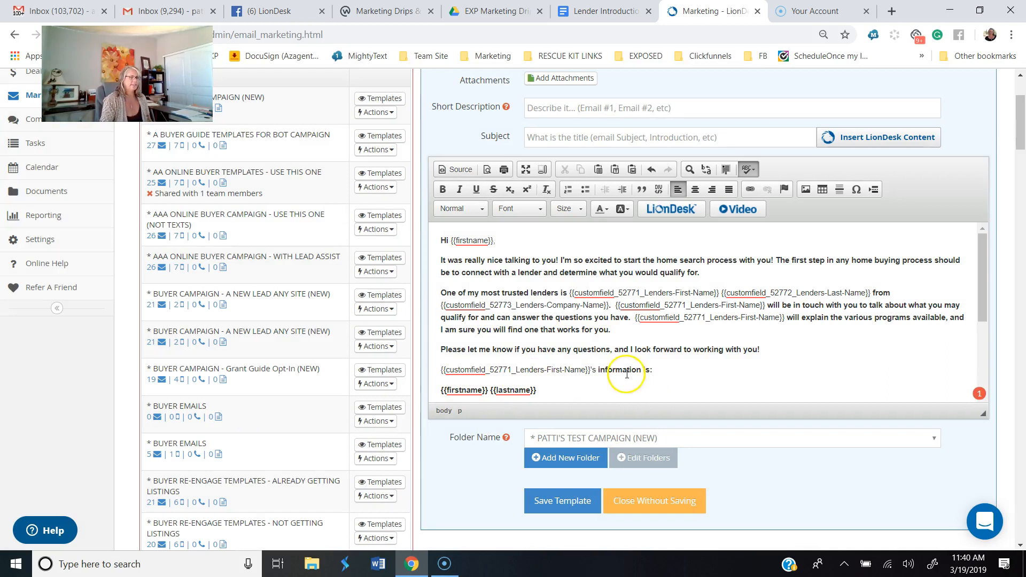
Step: Delete the {{firstname}} {{lastname}}, {{email}} and {{mobilephone}} lines below "information is:"
{"action": "left_click", "coordinate": [670, 372]}
{"action": "scroll", "coordinate": [668, 373], "scroll_direction": "down", "scroll_amount": 1}
{"action": "left_click_drag", "start_coordinate": [442, 322], "coordinate": [524, 363]}
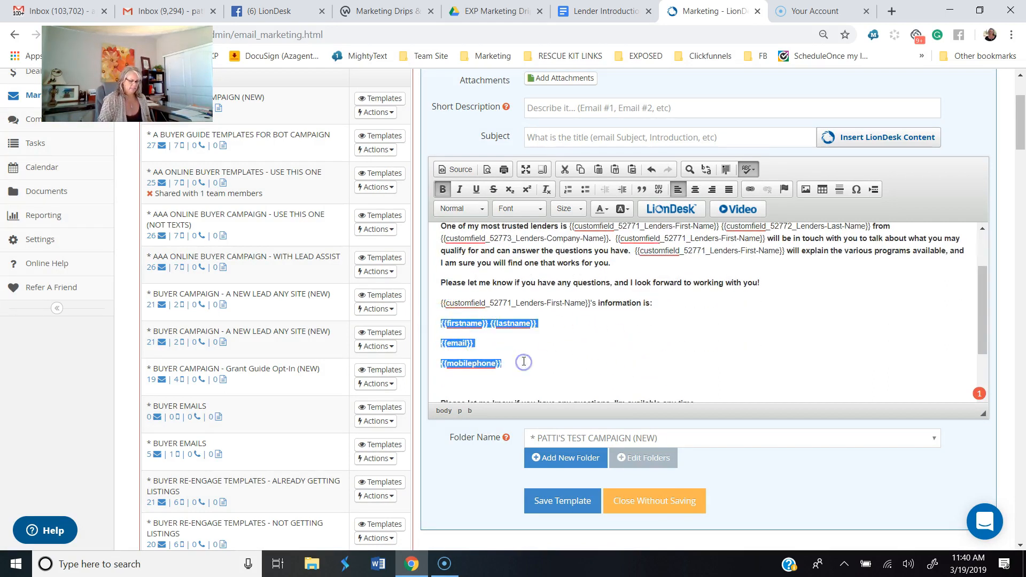
{"action": "key", "text": "Delete"}
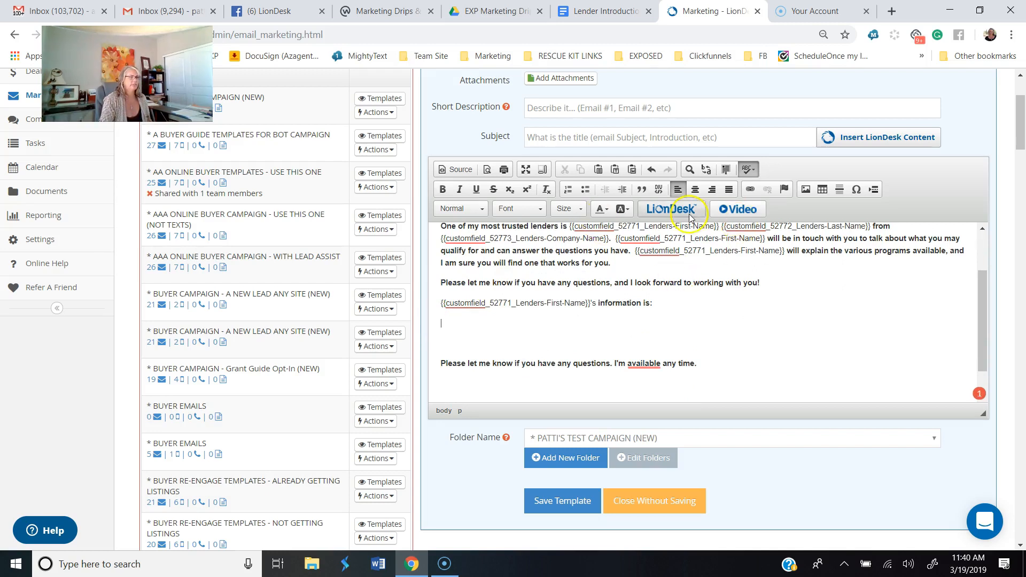
Step: Insert the Lender's Phone Number custom field on the empty line below "information is:"
{"action": "left_click", "coordinate": [674, 209]}
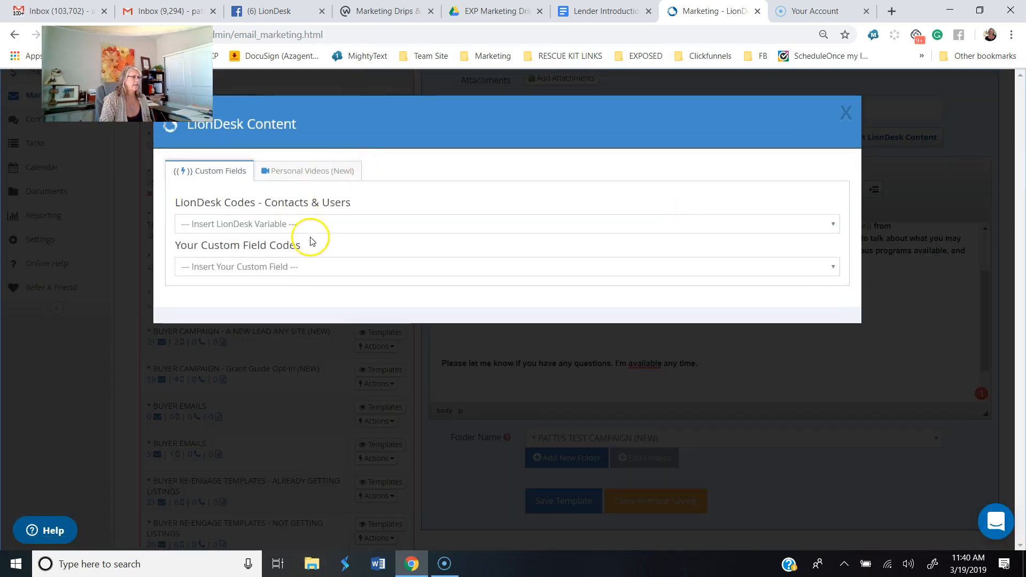
{"action": "left_click", "coordinate": [315, 228]}
{"action": "scroll", "coordinate": [359, 442], "scroll_direction": "down", "scroll_amount": 10}
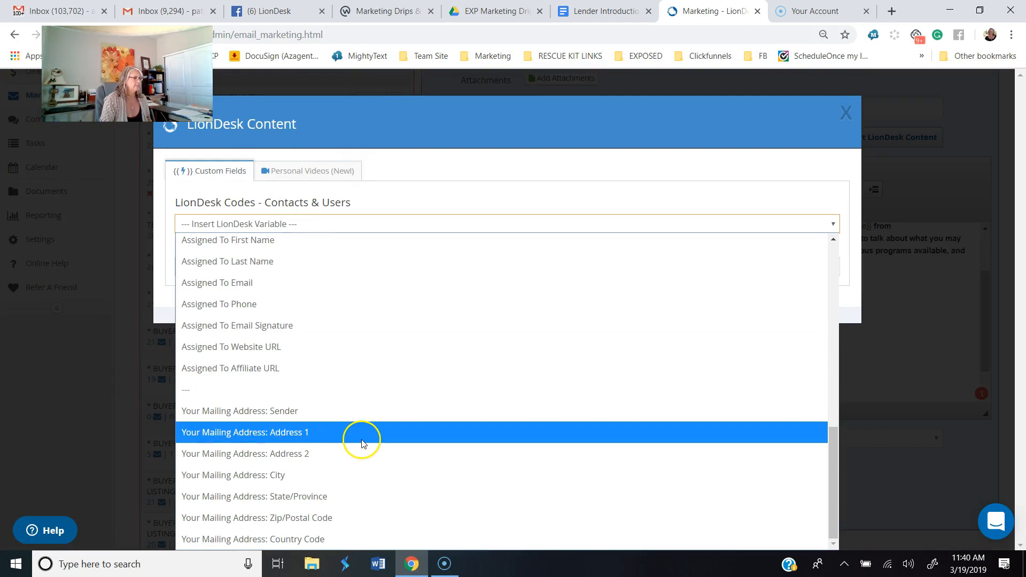
{"action": "left_click", "coordinate": [488, 215]}
{"action": "left_click", "coordinate": [392, 267]}
{"action": "scroll", "coordinate": [384, 406], "scroll_direction": "down", "scroll_amount": 10}
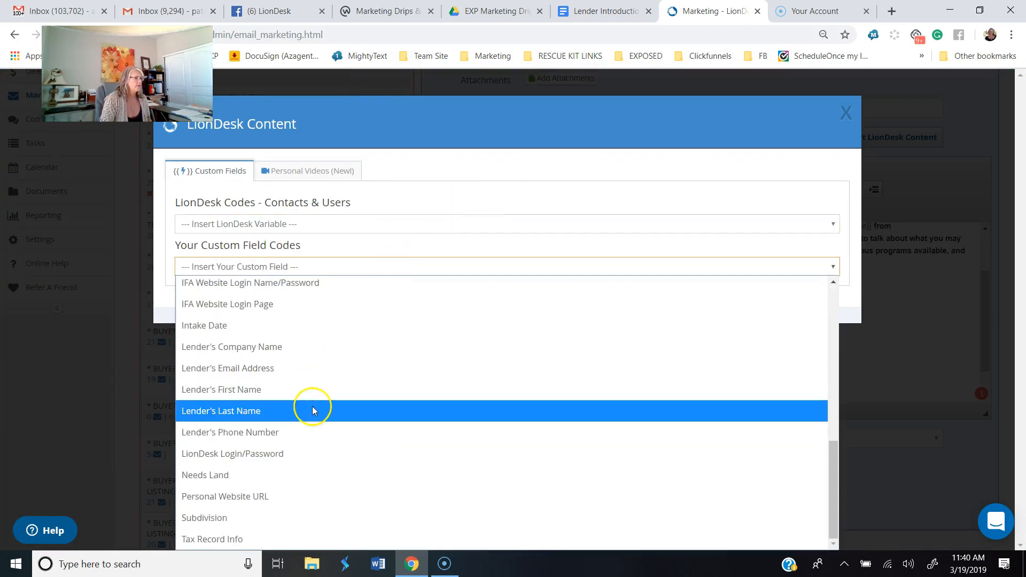
{"action": "left_click", "coordinate": [317, 432]}
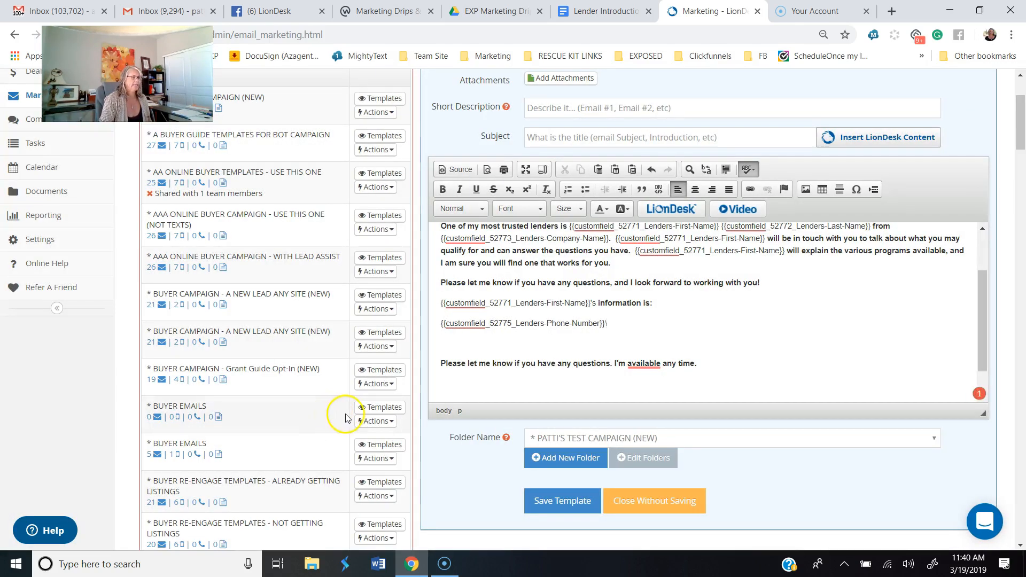
Step: Insert the Lender's Email Address custom field on a new line directly below the phone number placeholder
{"action": "key", "text": "Return"}
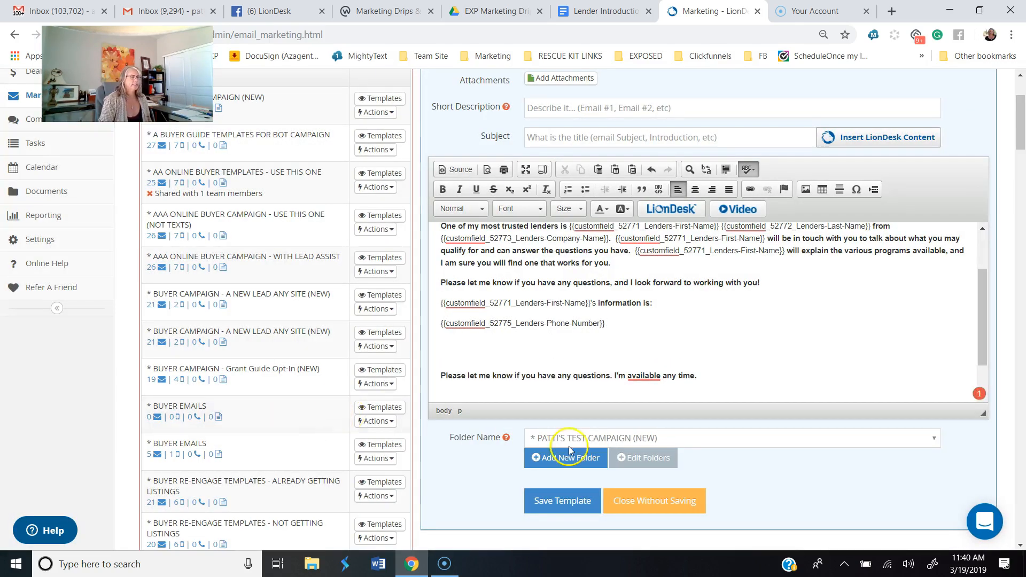
{"action": "left_click", "coordinate": [674, 209]}
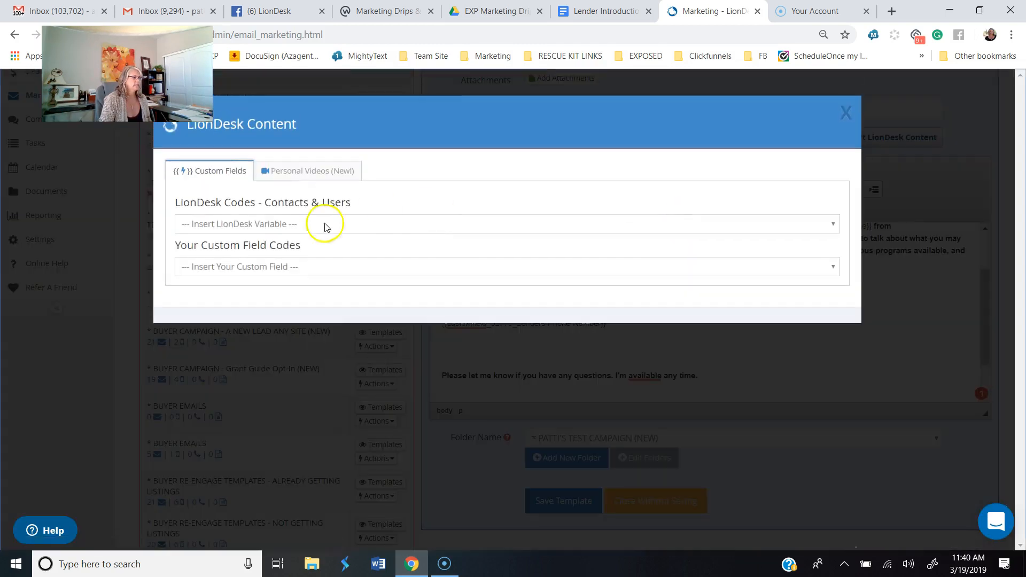
{"action": "left_click", "coordinate": [293, 266]}
{"action": "scroll", "coordinate": [297, 417], "scroll_direction": "down", "scroll_amount": 5}
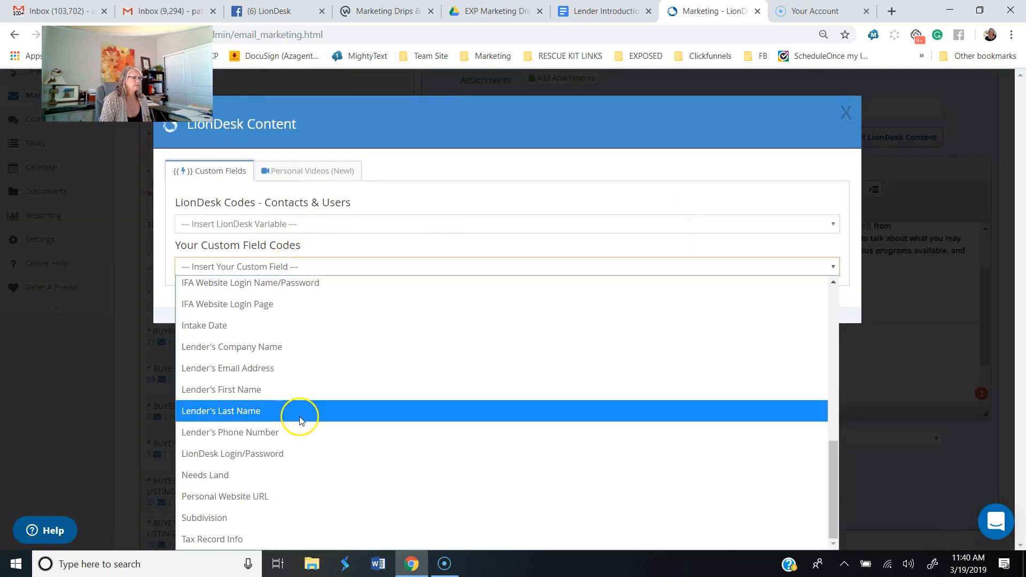
{"action": "left_click", "coordinate": [305, 369]}
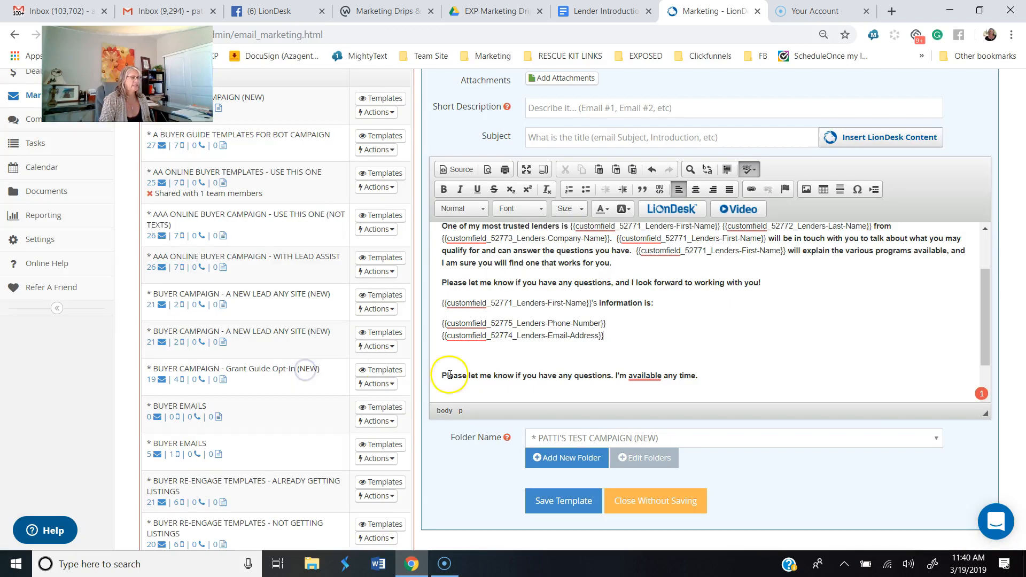
Step: Remove the extra blank lines before and after the closing sentence "Please let me know if you have any questions. I'm available any time."
{"action": "left_click", "coordinate": [449, 374]}
{"action": "key", "text": "BackSpace"}
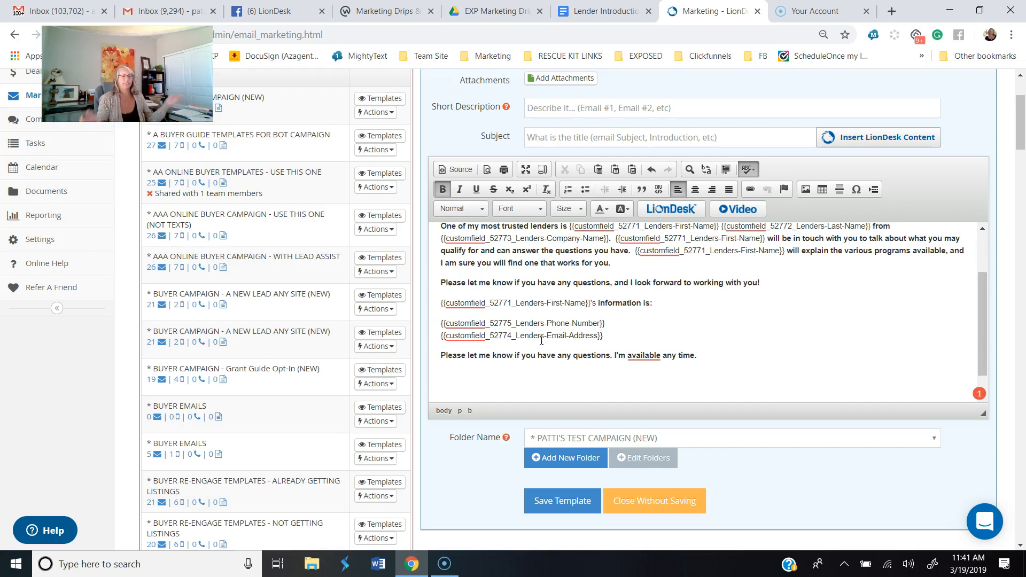
{"action": "mouse_move", "coordinate": [652, 356]}
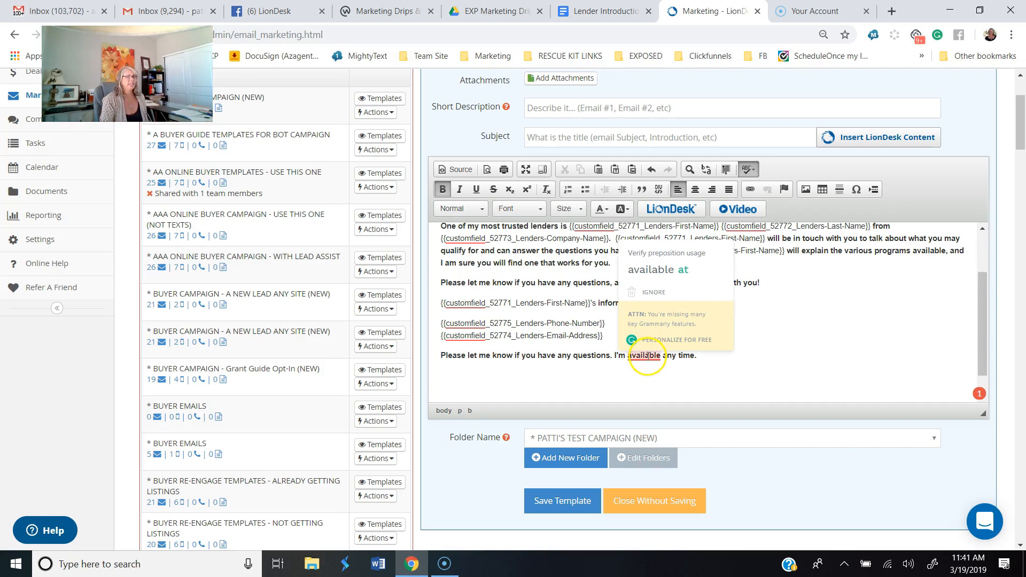
{"action": "left_click", "coordinate": [836, 338]}
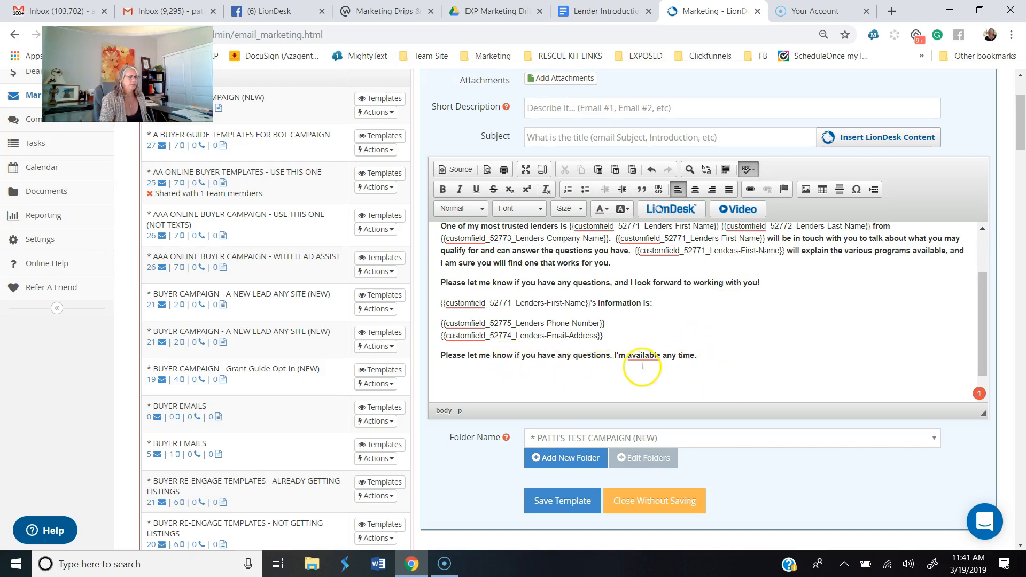
{"action": "left_click", "coordinate": [723, 360]}
{"action": "left_click", "coordinate": [446, 377]}
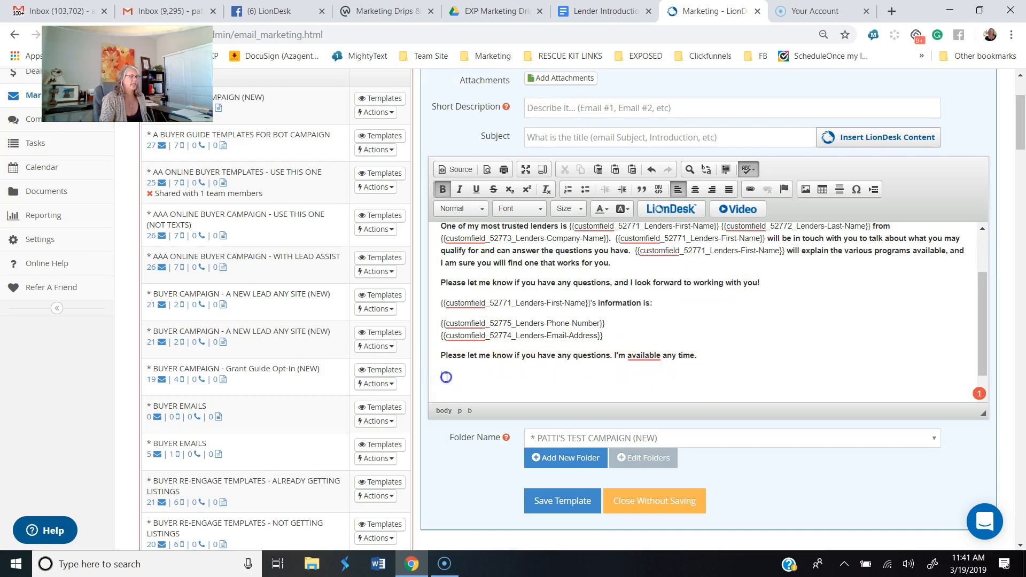
{"action": "key", "text": "Delete"}
{"action": "scroll", "coordinate": [493, 371], "scroll_direction": "down", "scroll_amount": 1}
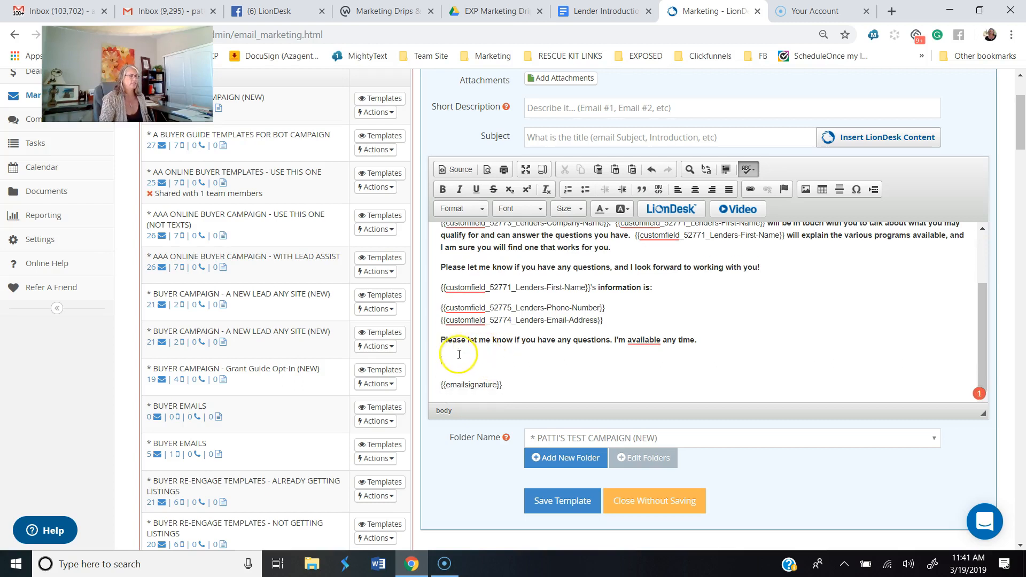
{"action": "key", "text": "Delete"}
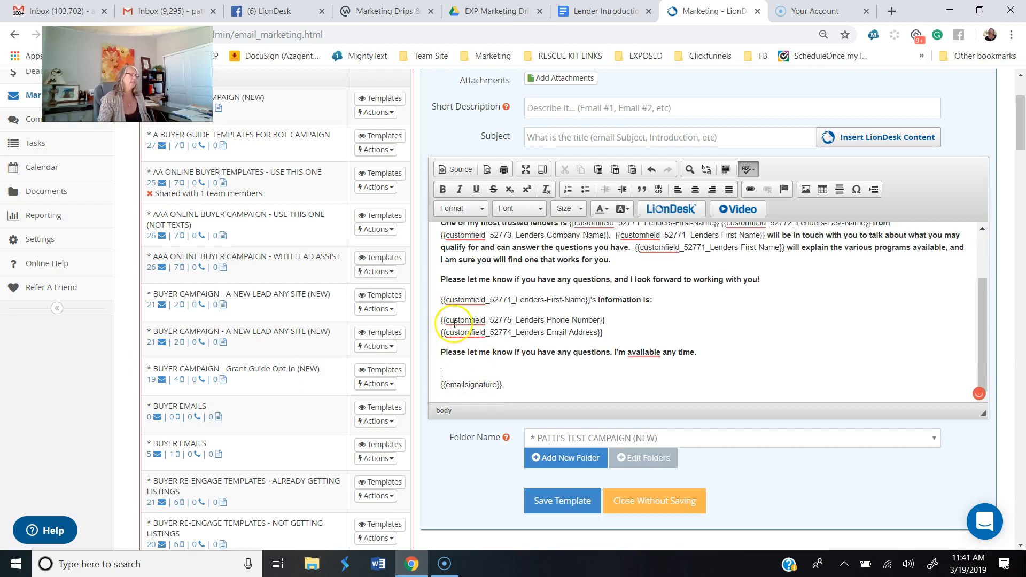
Step: Set the template's folder to the Z-prefixed personal JUNK folder and try to save the template
{"action": "left_click", "coordinate": [675, 439]}
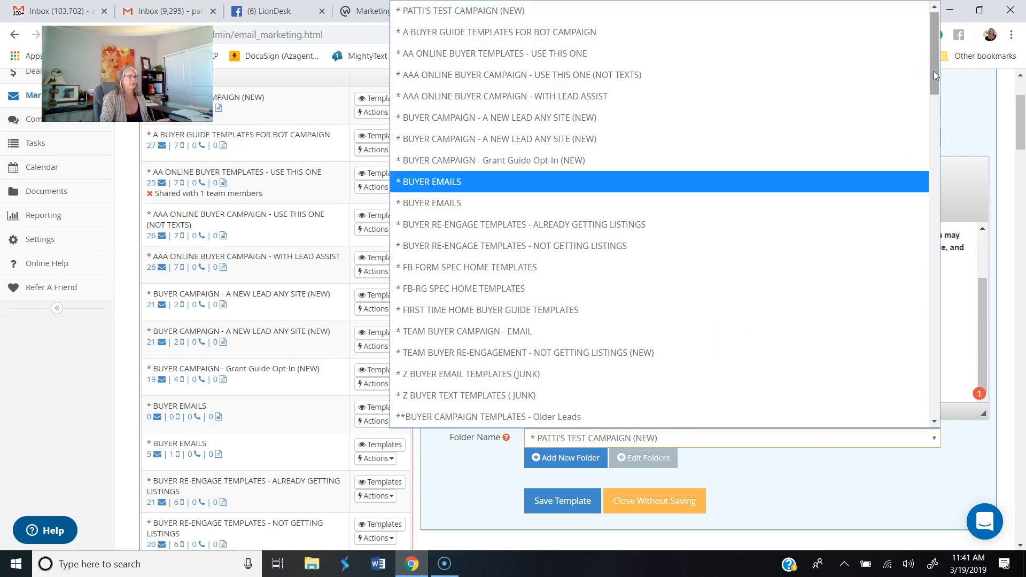
{"action": "left_click_drag", "start_coordinate": [933, 72], "coordinate": [996, 446]}
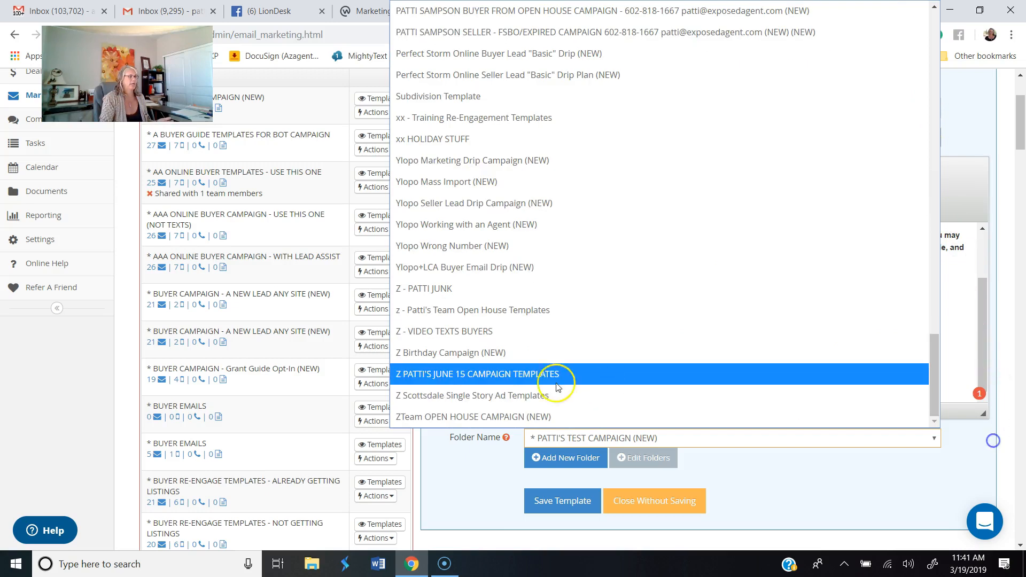
{"action": "left_click", "coordinate": [469, 290]}
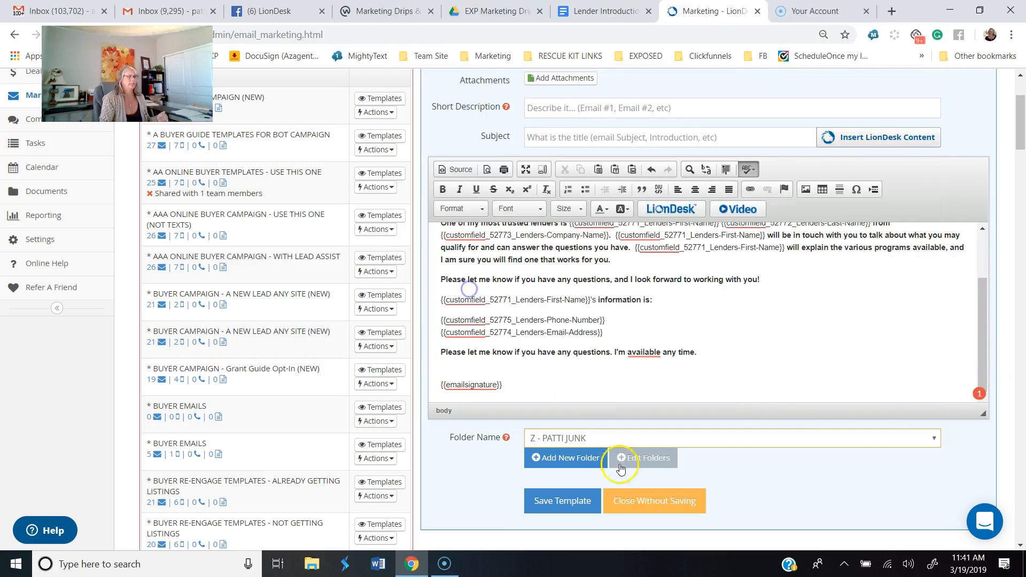
{"action": "left_click", "coordinate": [567, 506]}
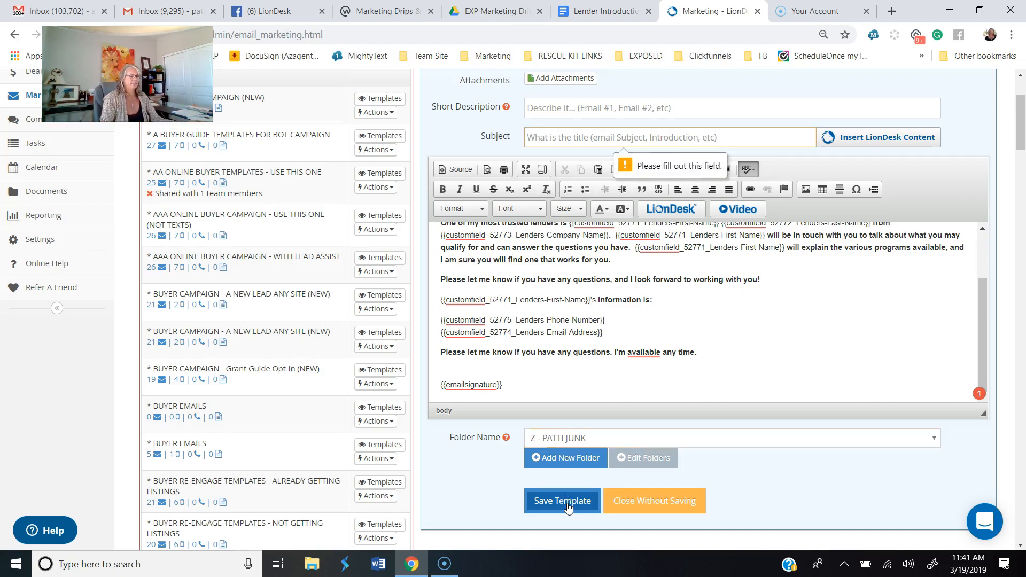
{"action": "left_click", "coordinate": [546, 134]}
{"action": "left_click", "coordinate": [864, 137]}
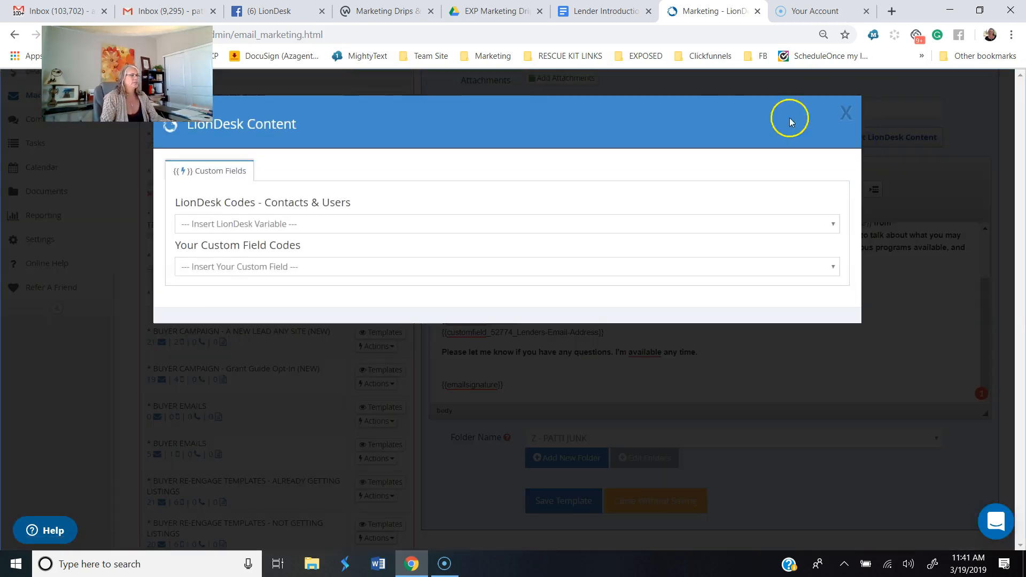
{"action": "left_click", "coordinate": [846, 113]}
Step: Set the template's subject to the first-name variable followed by ", Lender Recommendation from" and the agent's first name
{"action": "left_click", "coordinate": [563, 138]}
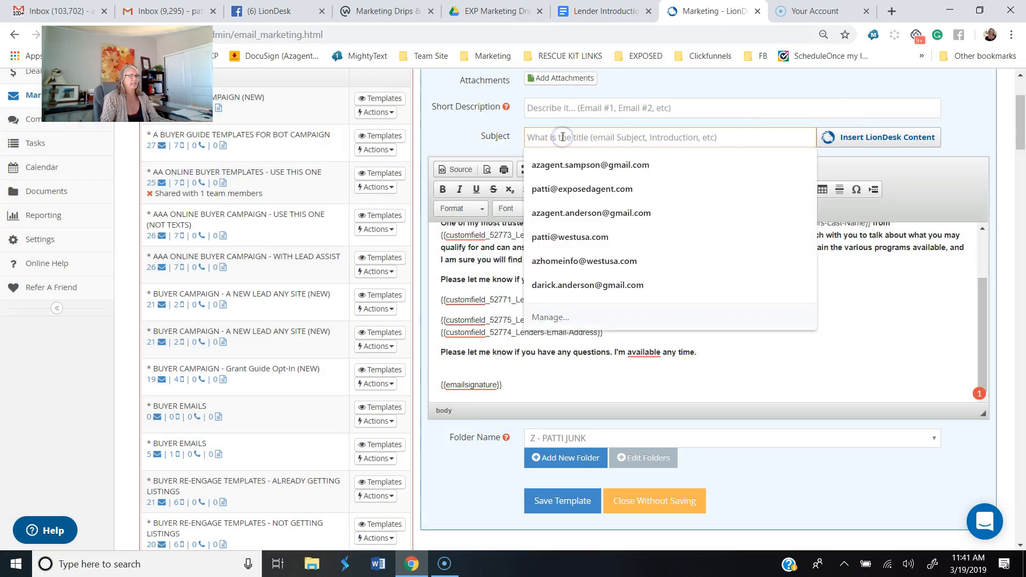
{"action": "left_click", "coordinate": [737, 111]}
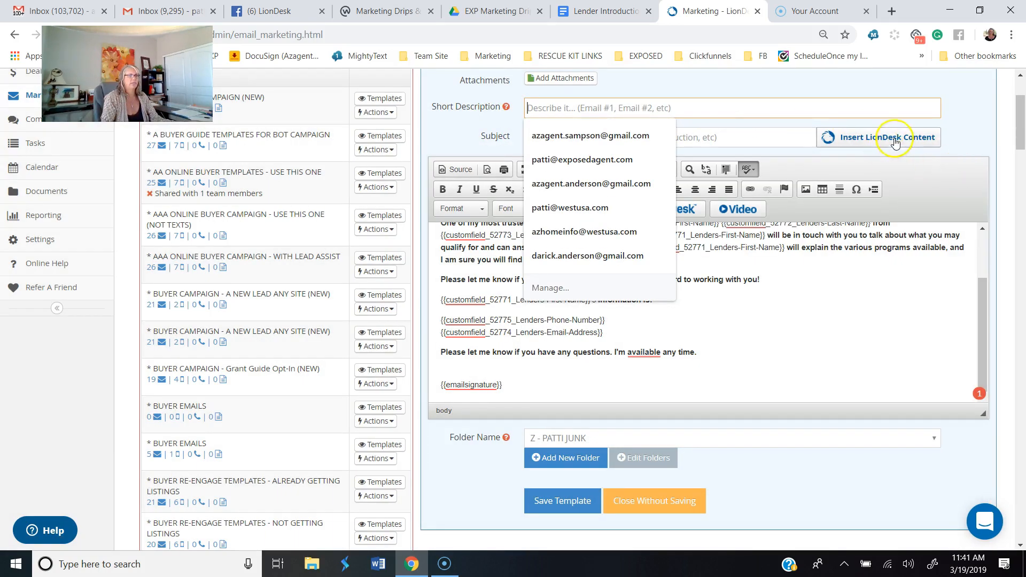
{"action": "left_click", "coordinate": [894, 141]}
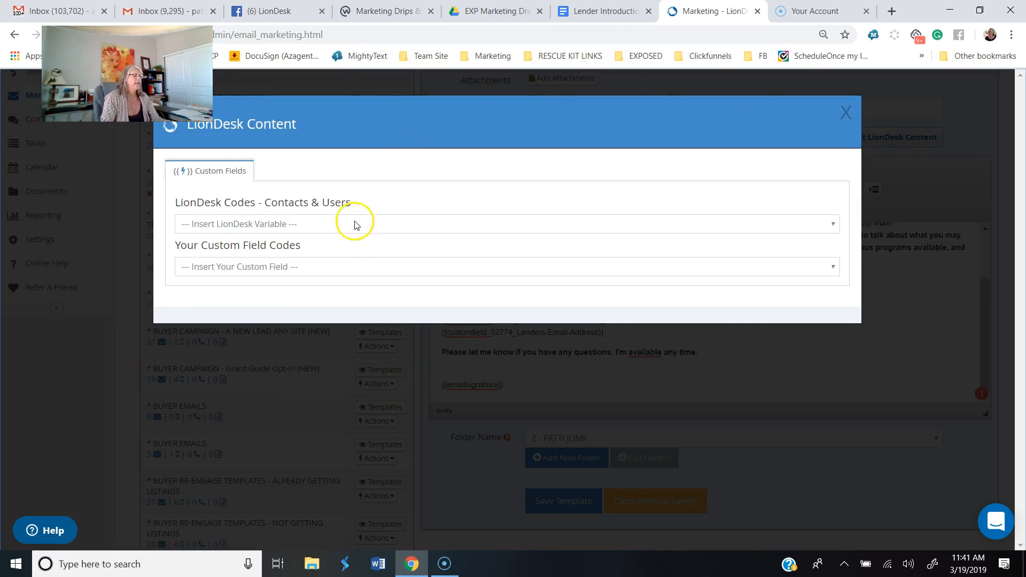
{"action": "left_click", "coordinate": [357, 224]}
{"action": "left_click", "coordinate": [339, 289]}
{"action": "type", "text": ", L"}
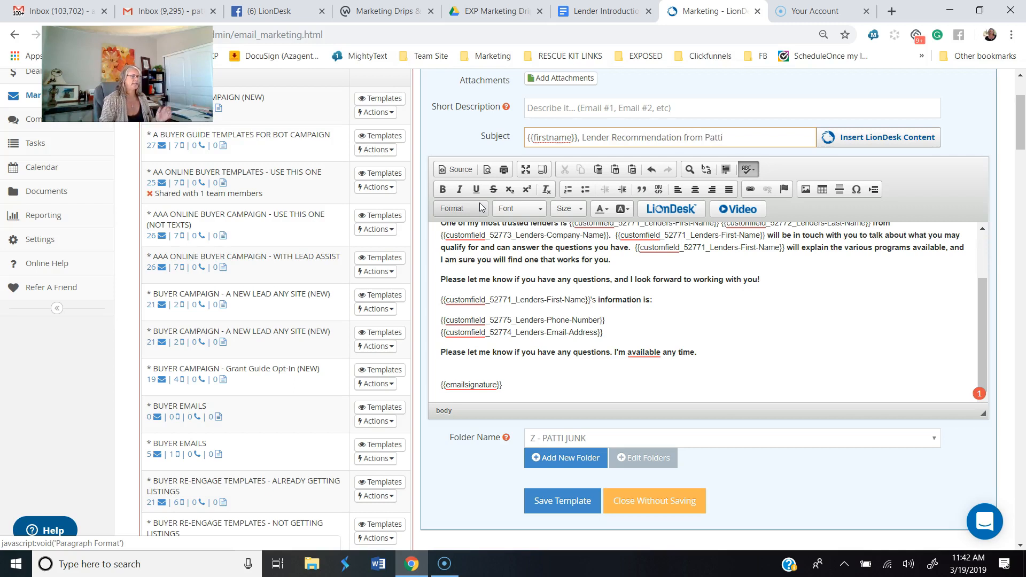
Step: Enter "* LENDER RECOMMENDATION" as the template's short description and save the template
{"action": "left_click", "coordinate": [538, 107]}
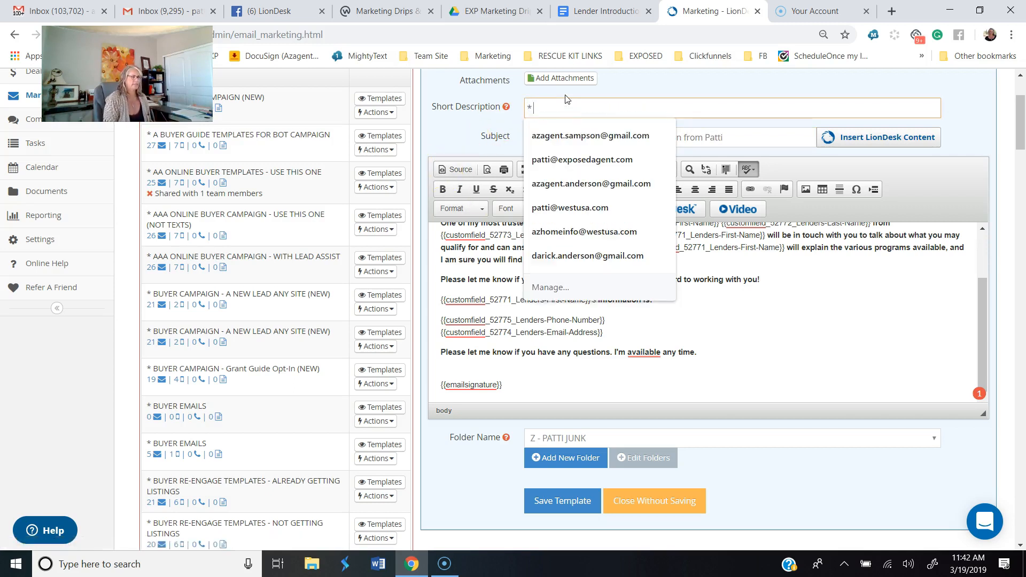
{"action": "type", "text": "LENDER RECOMMENDATION"}
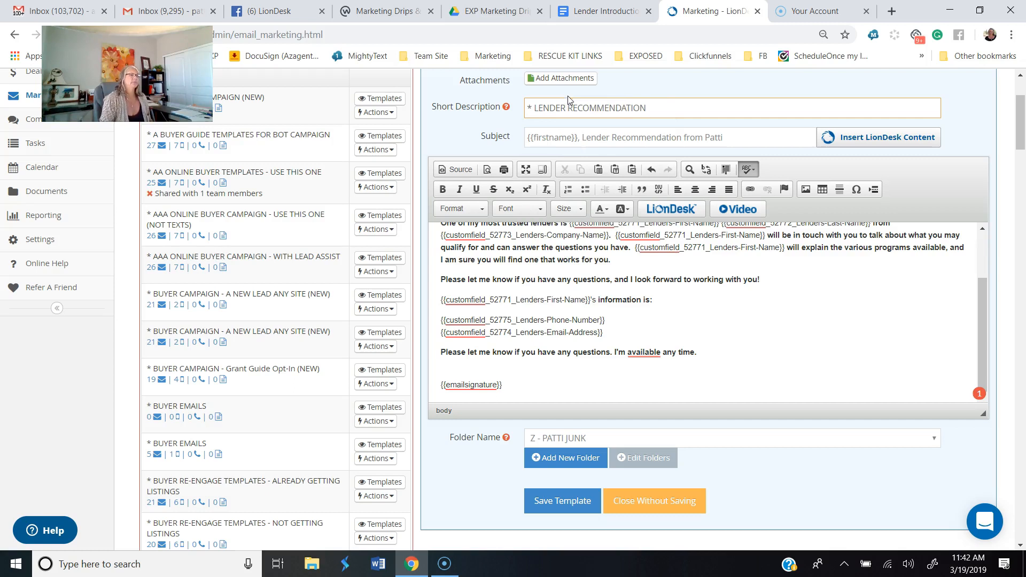
{"action": "left_click", "coordinate": [534, 107]}
{"action": "left_click", "coordinate": [533, 110]}
{"action": "key", "text": "BackSpace"}
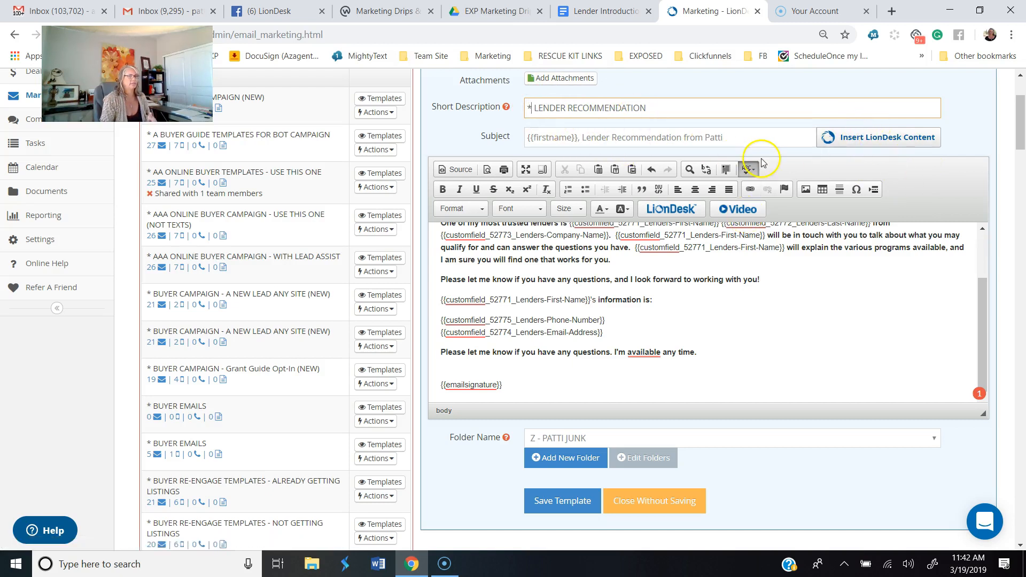
{"action": "left_click", "coordinate": [560, 491]}
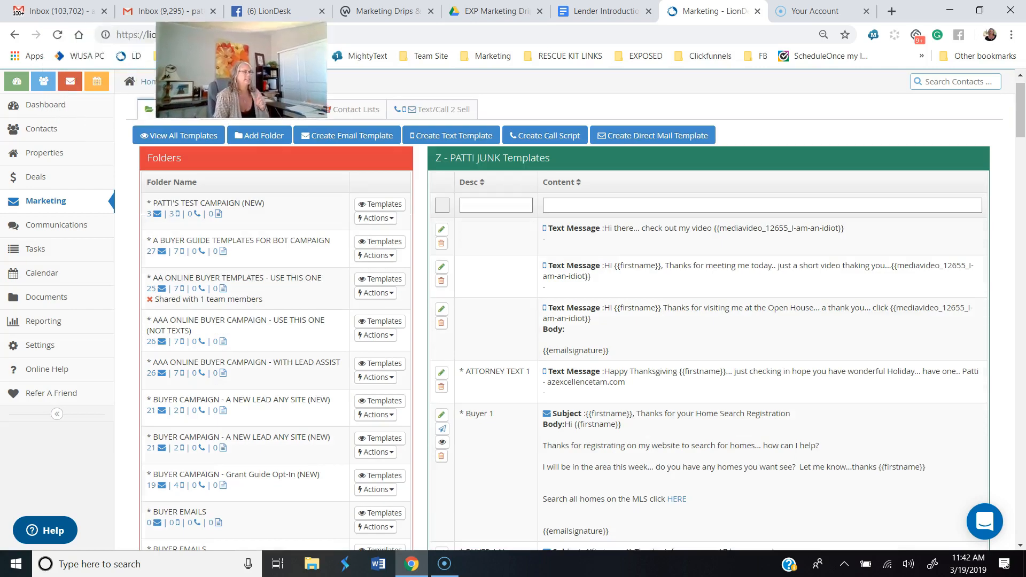
Step: Start an email to the test contact from the contacts list and filter its templates to the Z-prefixed personal JUNK folder
{"action": "left_click", "coordinate": [46, 131]}
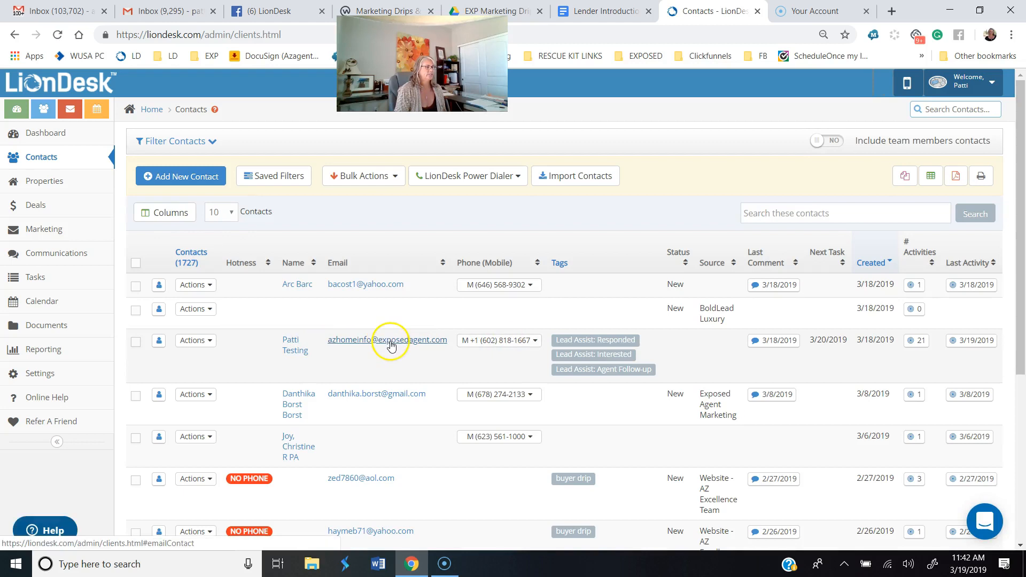
{"action": "left_click", "coordinate": [390, 342]}
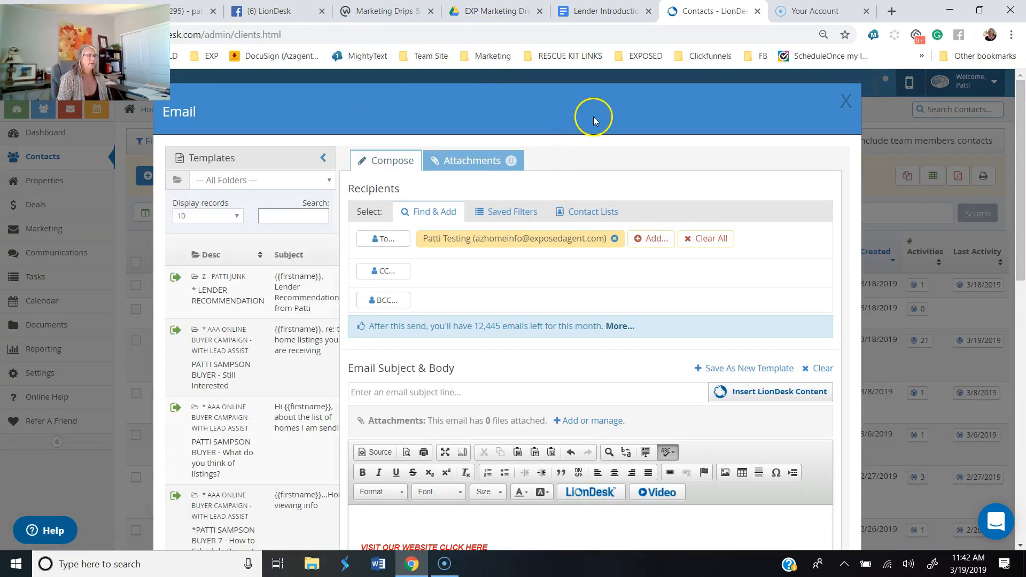
{"action": "left_click", "coordinate": [269, 180]}
{"action": "scroll", "coordinate": [363, 347], "scroll_direction": "down", "scroll_amount": 5}
{"action": "scroll", "coordinate": [367, 378], "scroll_direction": "down", "scroll_amount": 15}
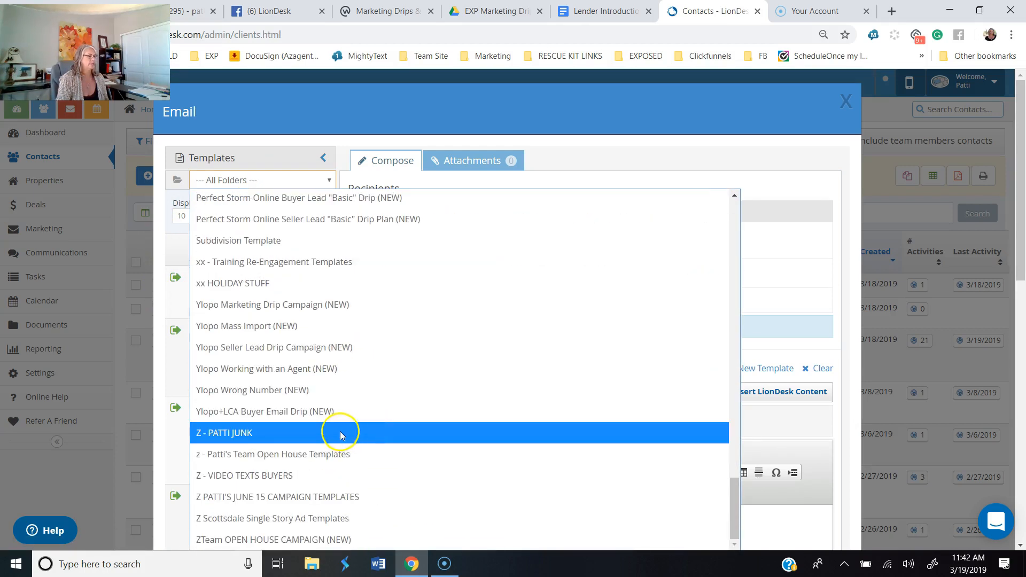
{"action": "left_click", "coordinate": [345, 435]}
Step: Search the folder's templates for "lender" and load the "* LENDER RECOMMENDATION" template into the email
{"action": "left_click", "coordinate": [285, 215]}
{"action": "type", "text": "lender"}
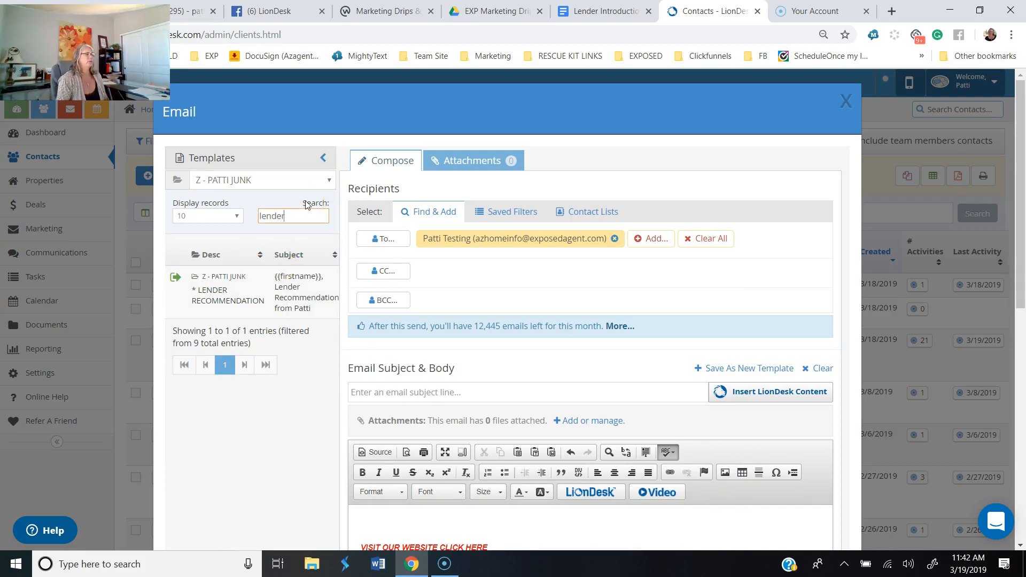
{"action": "left_click", "coordinate": [209, 289]}
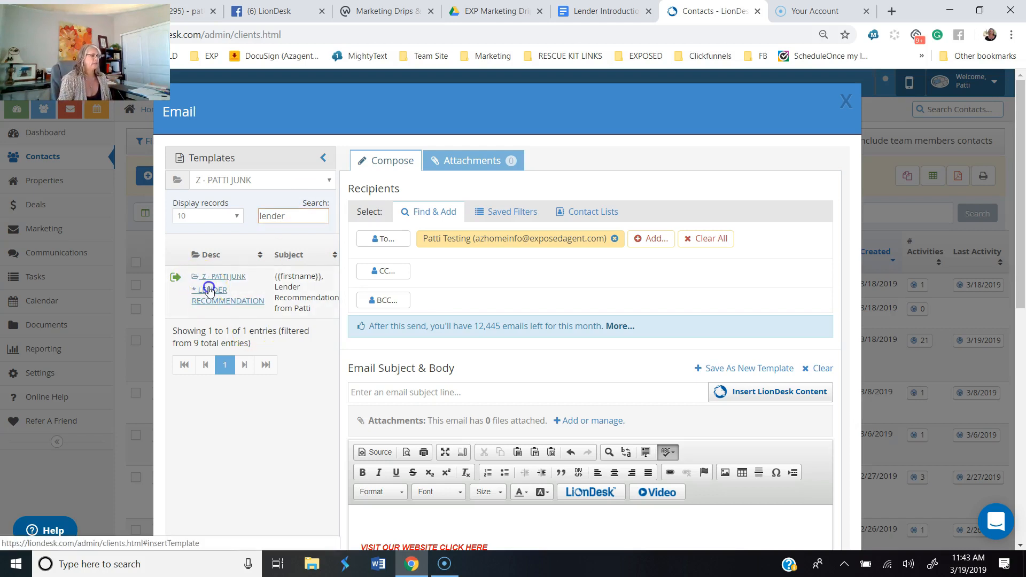
Step: Select the whole email body from the greeting to the signature placeholder and try to remove its bold formatting
{"action": "scroll", "coordinate": [743, 320], "scroll_direction": "down", "scroll_amount": 5}
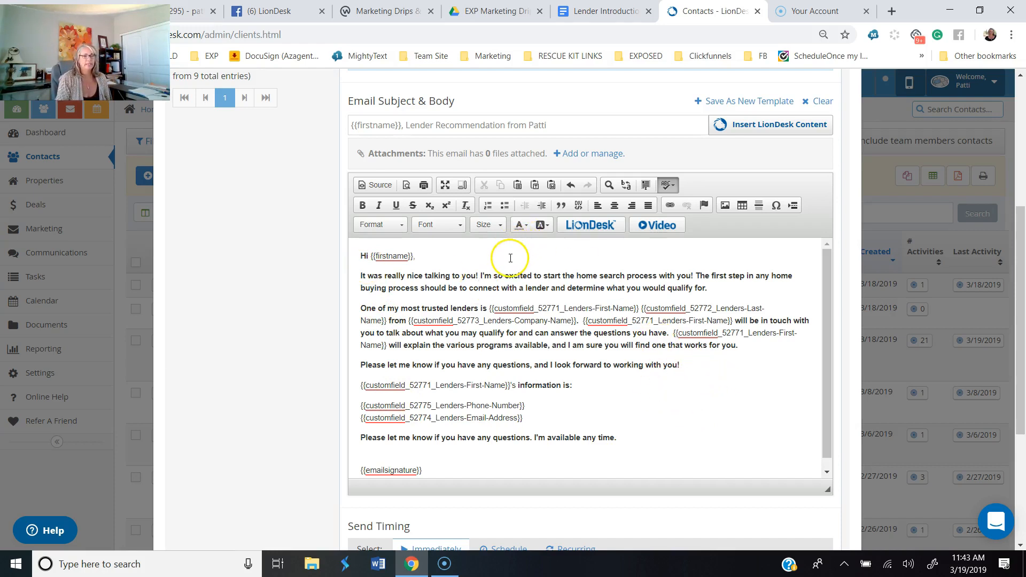
{"action": "left_click_drag", "start_coordinate": [359, 256], "coordinate": [545, 467]}
{"action": "left_click", "coordinate": [363, 211]}
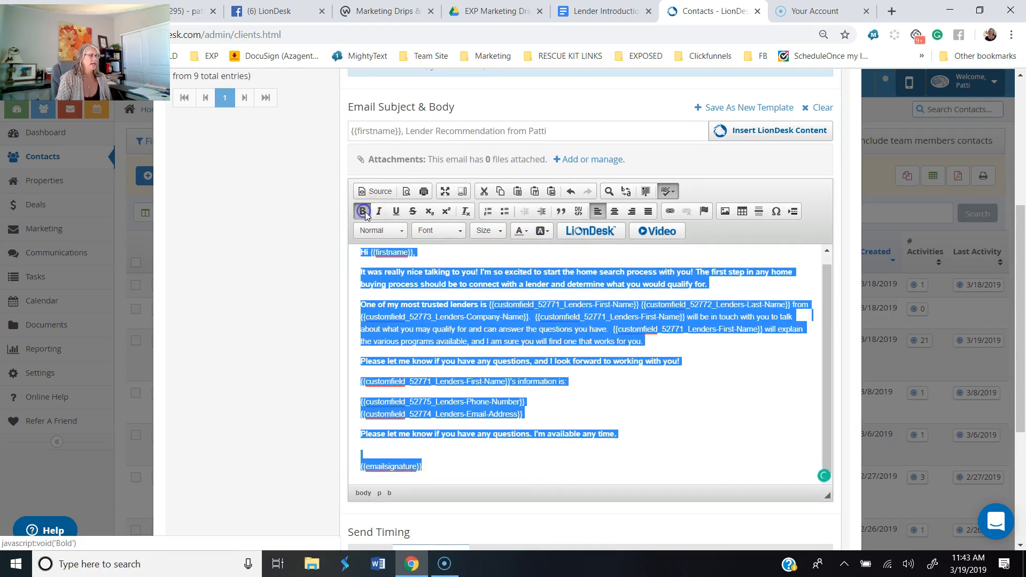
{"action": "left_click", "coordinate": [824, 477]}
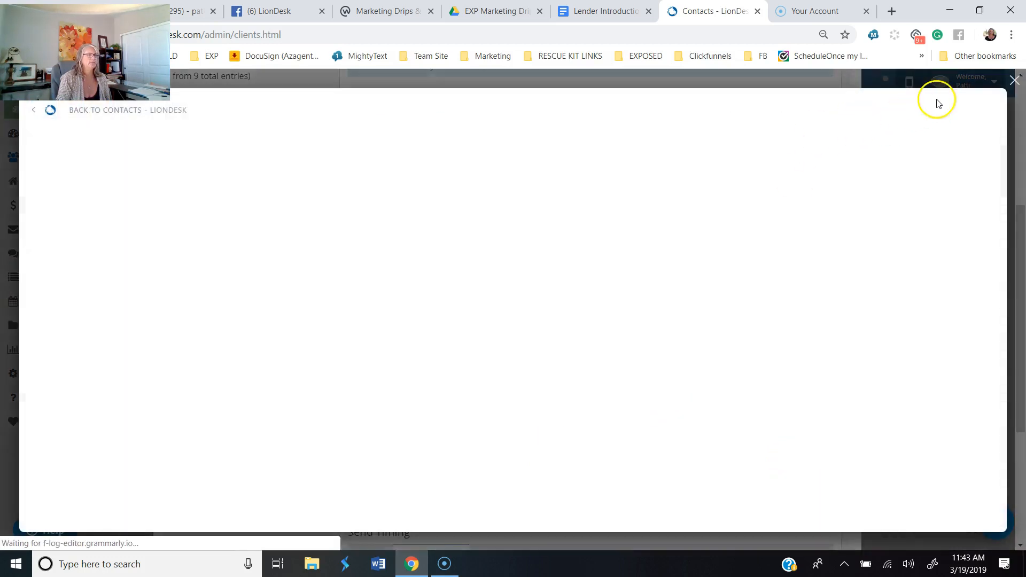
{"action": "left_click", "coordinate": [1014, 80]}
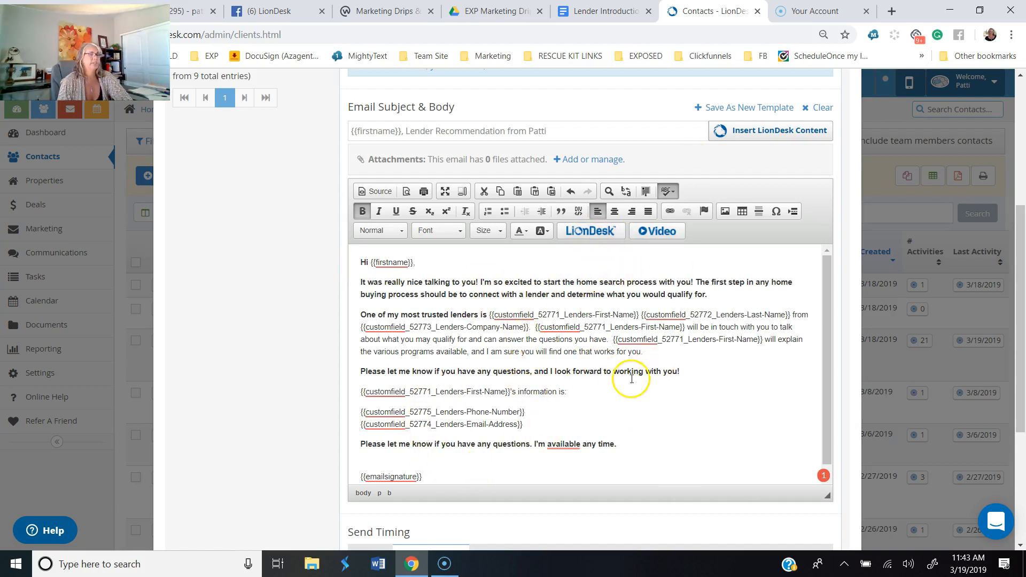
Step: Try adding an existing contact as a CC recipient of the email and remove that recipient again
{"action": "scroll", "coordinate": [625, 346], "scroll_direction": "up", "scroll_amount": 1}
{"action": "scroll", "coordinate": [630, 343], "scroll_direction": "up", "scroll_amount": 2}
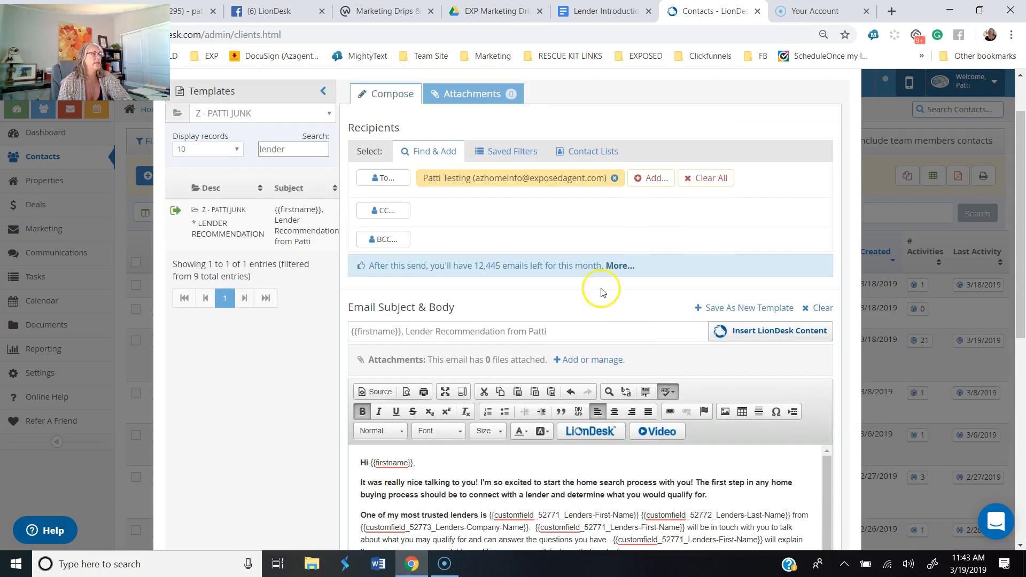
{"action": "left_click", "coordinate": [386, 213]}
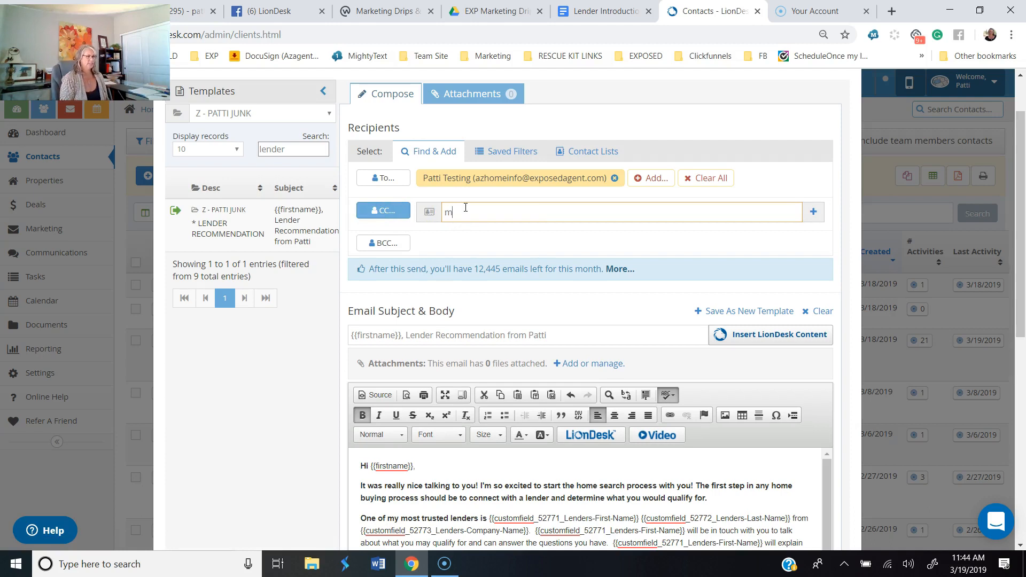
{"action": "type", "text": "mar"}
{"action": "key", "text": "BackSpace"}
{"action": "key", "text": "BackSpace"}
{"action": "key", "text": "BackSpace"}
{"action": "type", "text": "karen"}
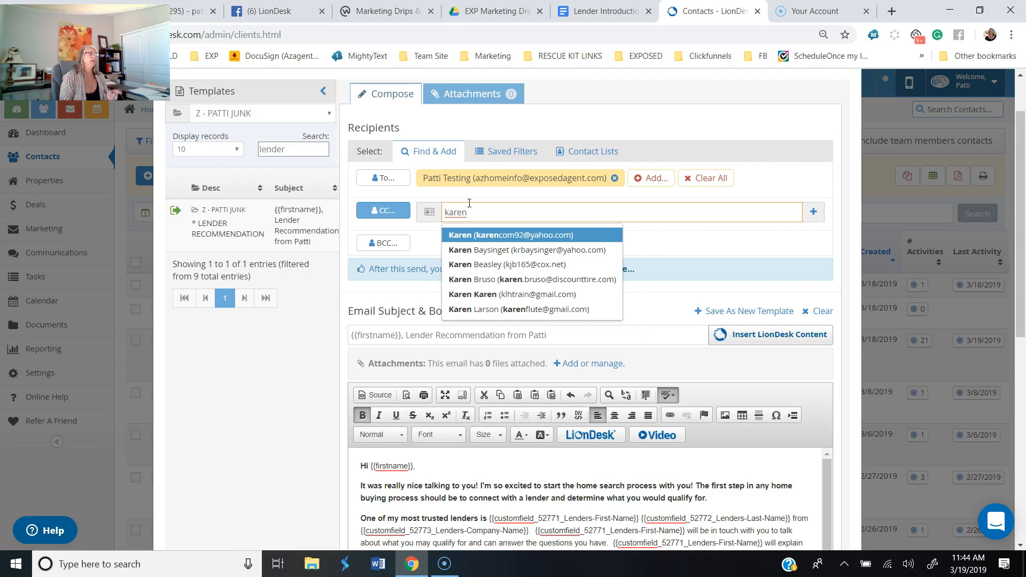
{"action": "left_click", "coordinate": [545, 278]}
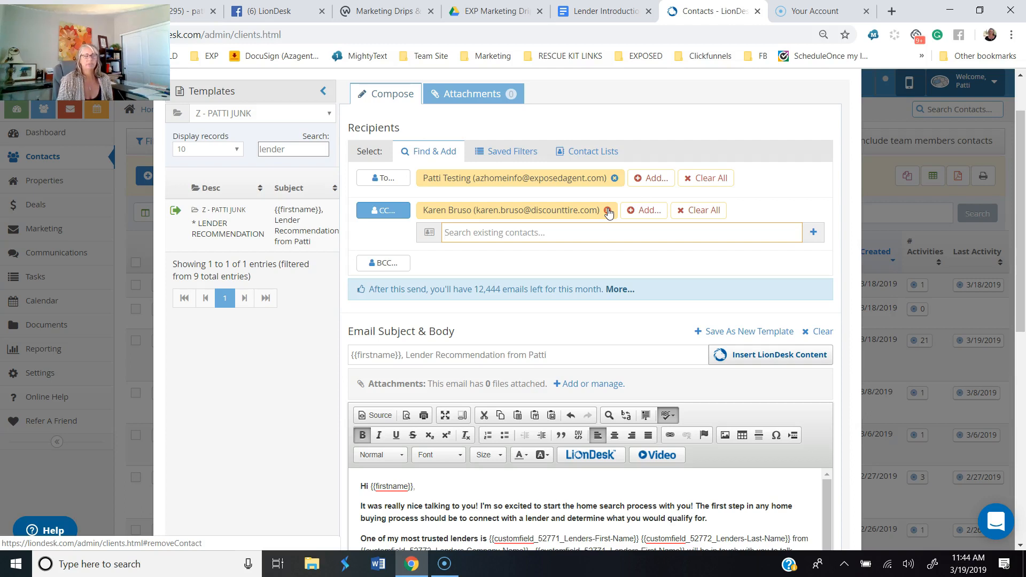
{"action": "left_click", "coordinate": [608, 211]}
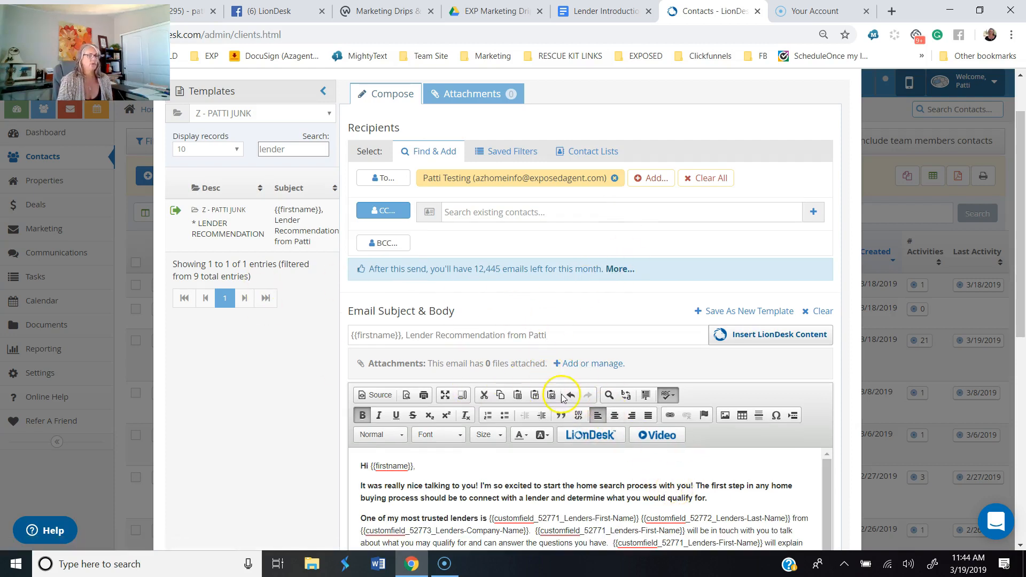
Step: Send the lender recommendation email immediately to the test contact and close the email window
{"action": "scroll", "coordinate": [601, 474], "scroll_direction": "down", "scroll_amount": 1}
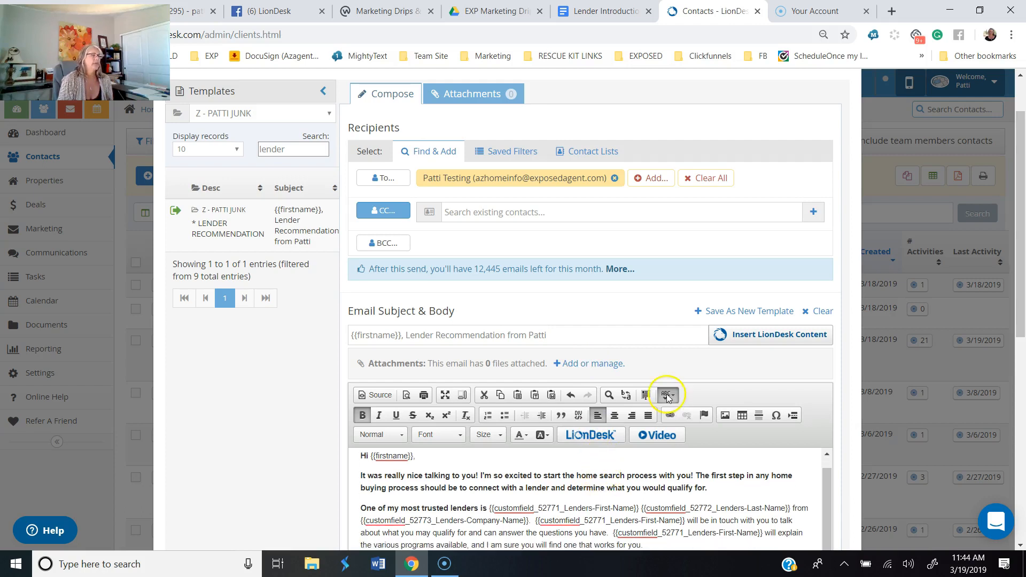
{"action": "scroll", "coordinate": [603, 460], "scroll_direction": "down", "scroll_amount": 4}
{"action": "left_click", "coordinate": [644, 346]}
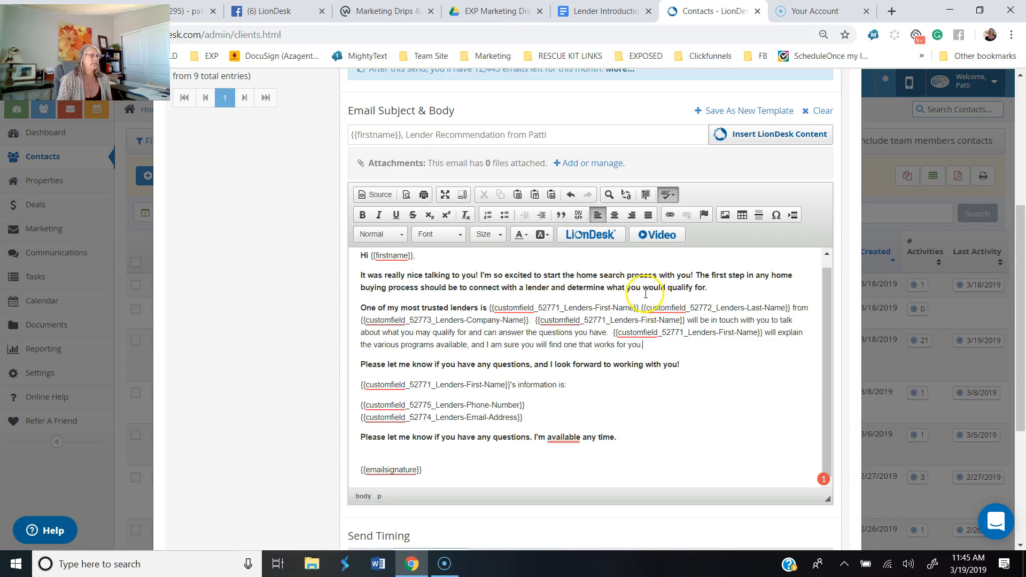
{"action": "scroll", "coordinate": [606, 373], "scroll_direction": "down", "scroll_amount": 4}
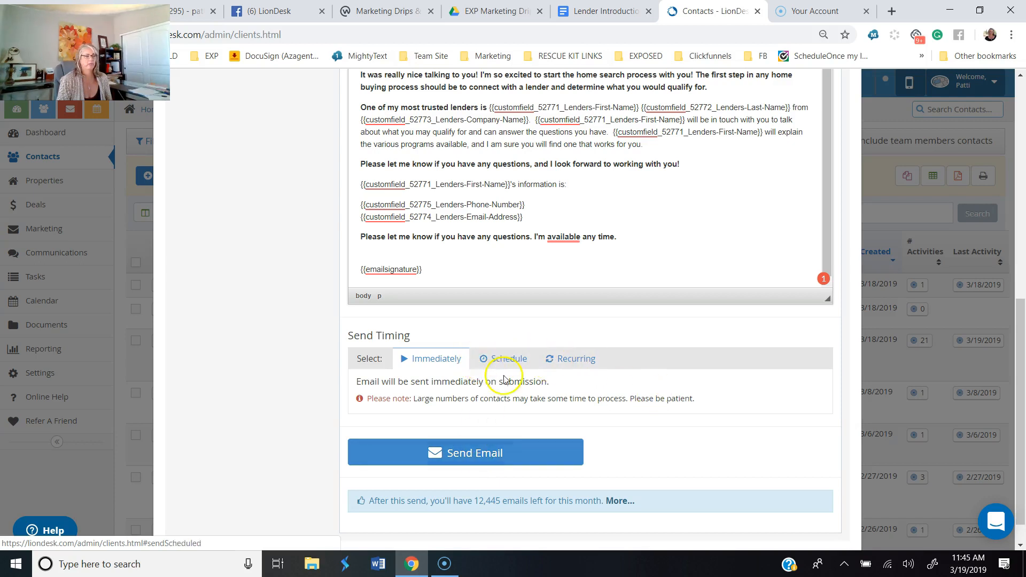
{"action": "scroll", "coordinate": [640, 409], "scroll_direction": "up", "scroll_amount": 5}
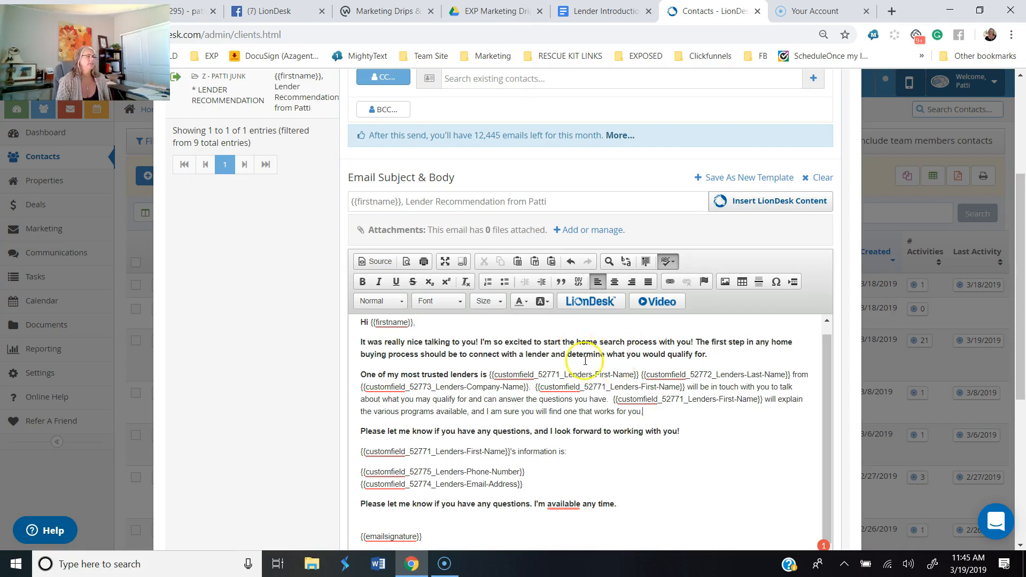
{"action": "scroll", "coordinate": [612, 390], "scroll_direction": "down", "scroll_amount": 4}
{"action": "scroll", "coordinate": [609, 385], "scroll_direction": "up", "scroll_amount": 4}
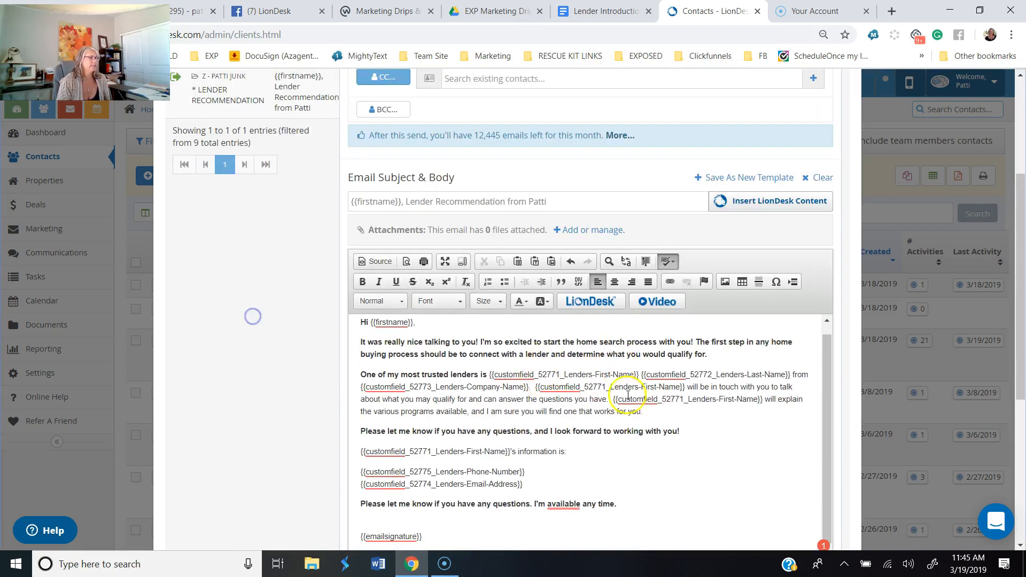
{"action": "scroll", "coordinate": [577, 422], "scroll_direction": "down", "scroll_amount": 6}
{"action": "left_click", "coordinate": [454, 421]}
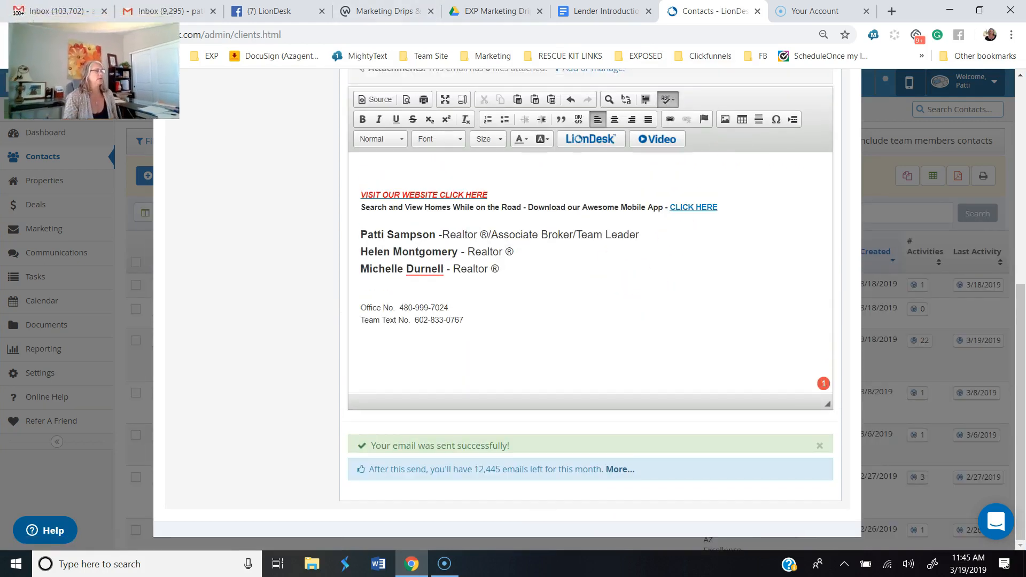
{"action": "scroll", "coordinate": [544, 314], "scroll_direction": "up", "scroll_amount": 7}
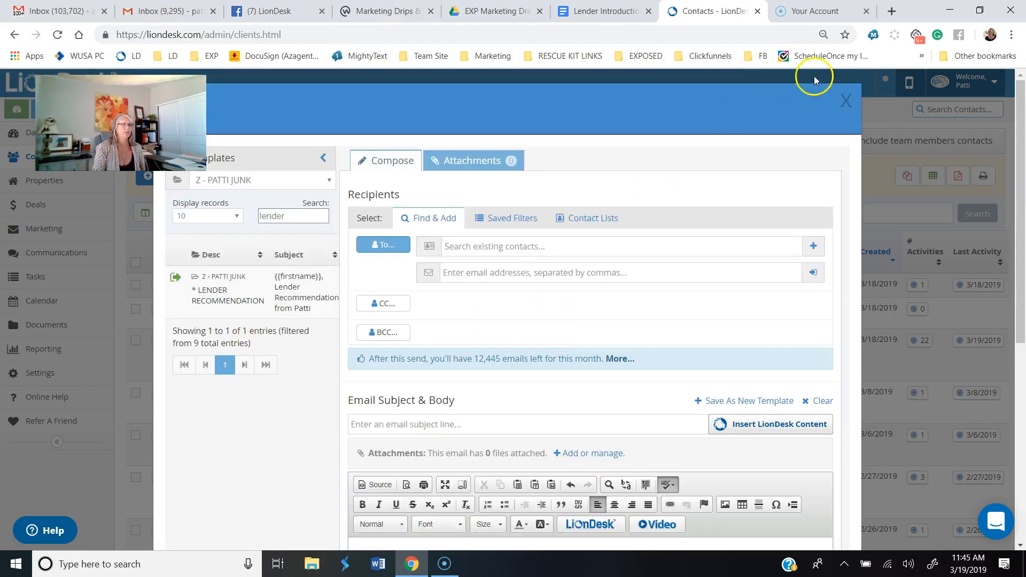
{"action": "left_click", "coordinate": [847, 99]}
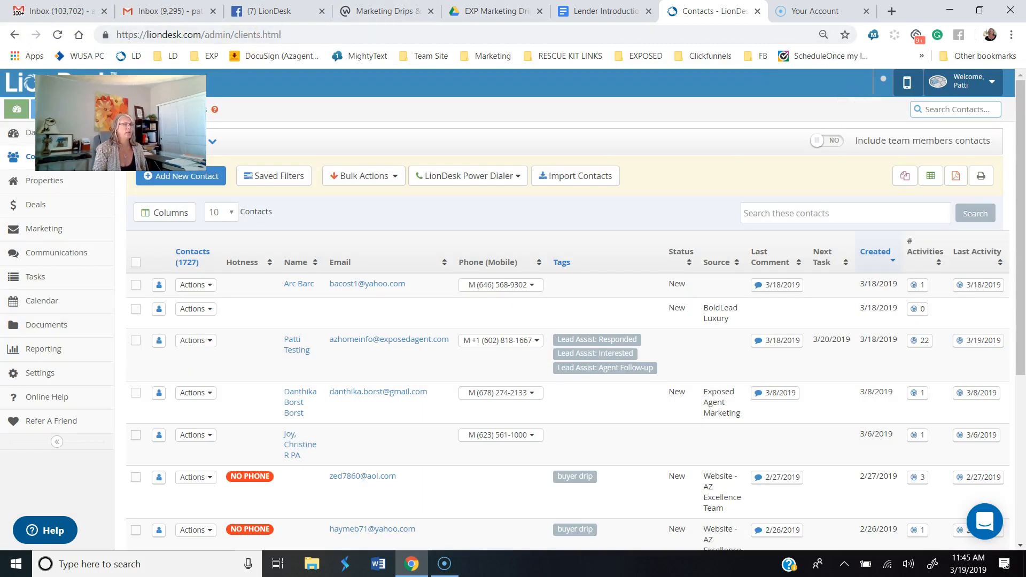